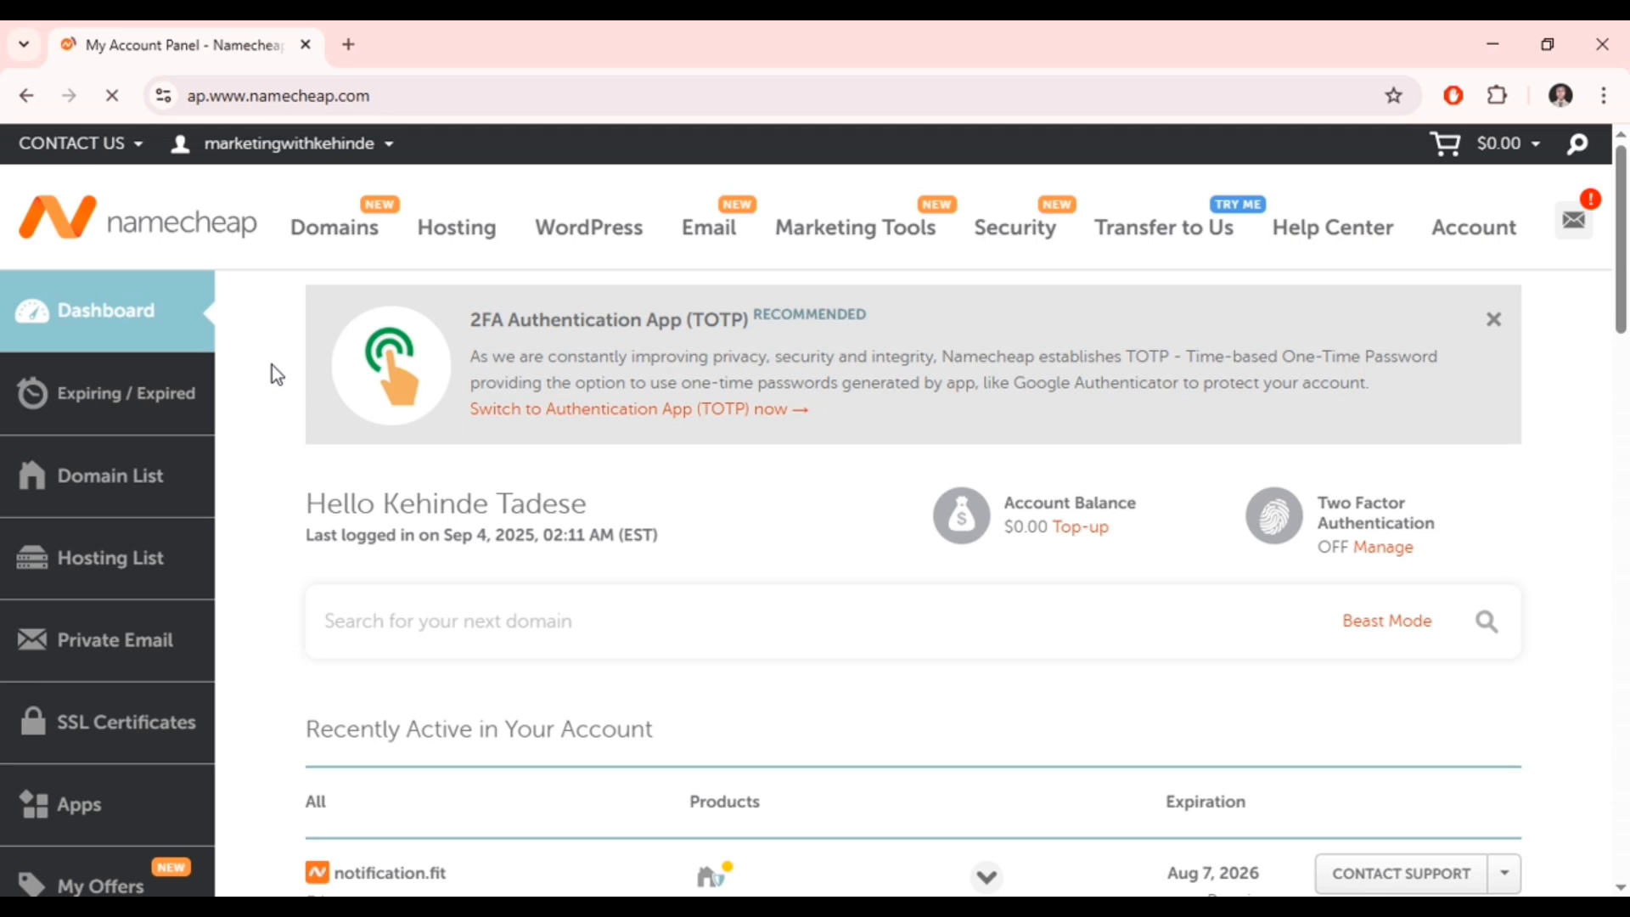
- Dismiss the save-to-account prompt and open Namecheap's Domain List showing notification.fit
{"action": "mouse_move", "coordinate": [1480, 166]}
{"action": "left_click", "coordinate": [1388, 154]}
{"action": "mouse_move", "coordinate": [1449, 251]}
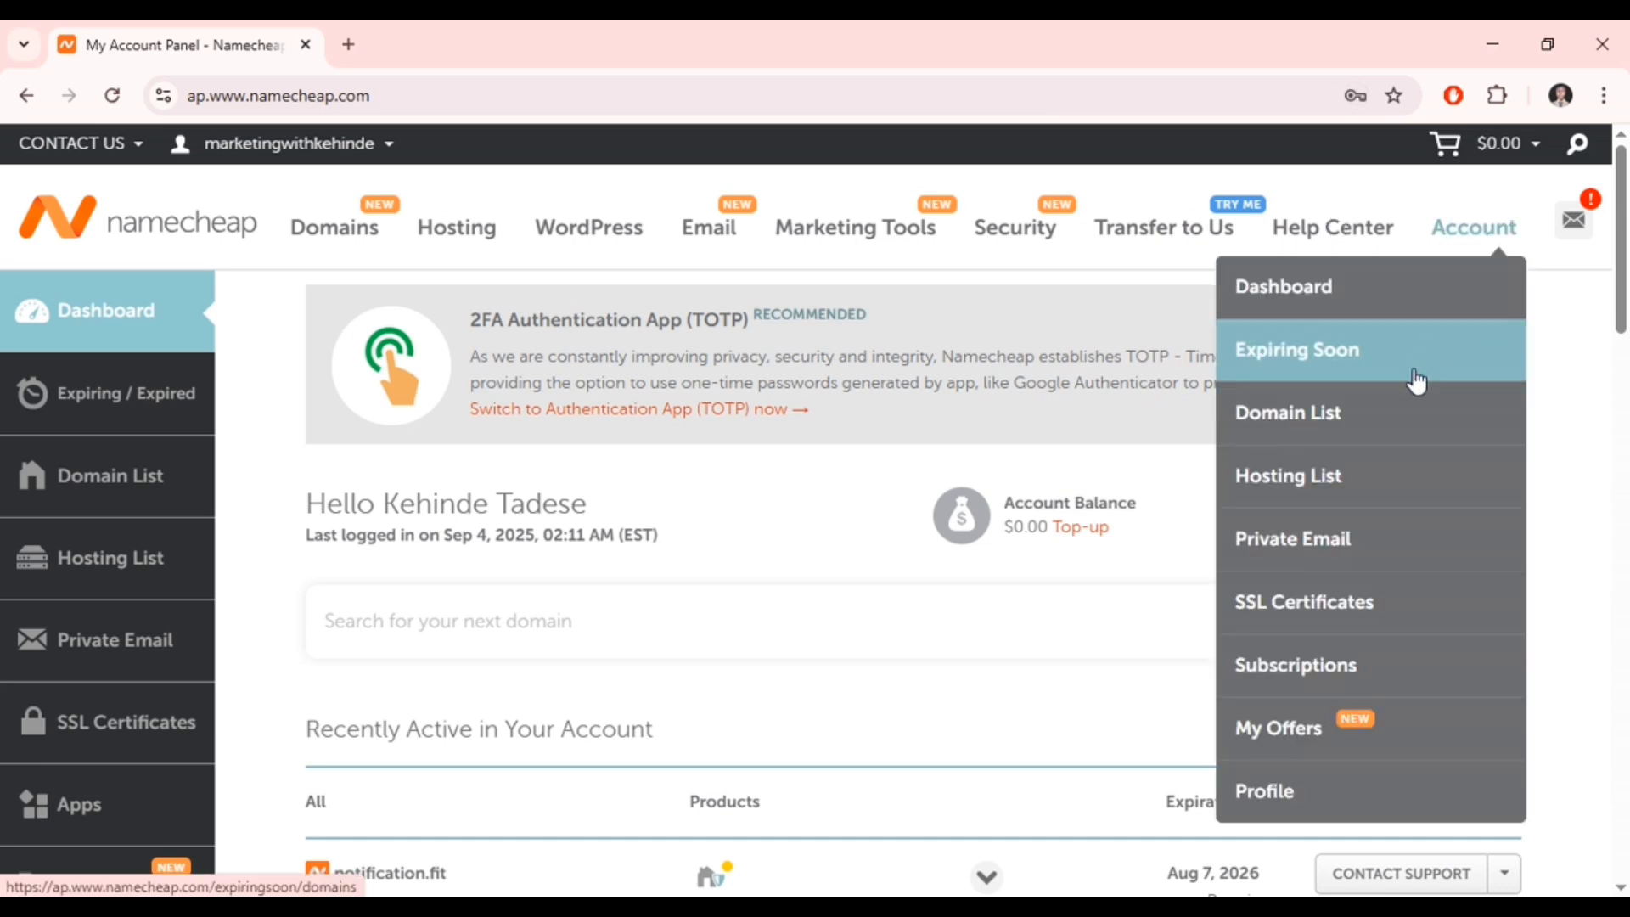
{"action": "left_click", "coordinate": [1354, 414]}
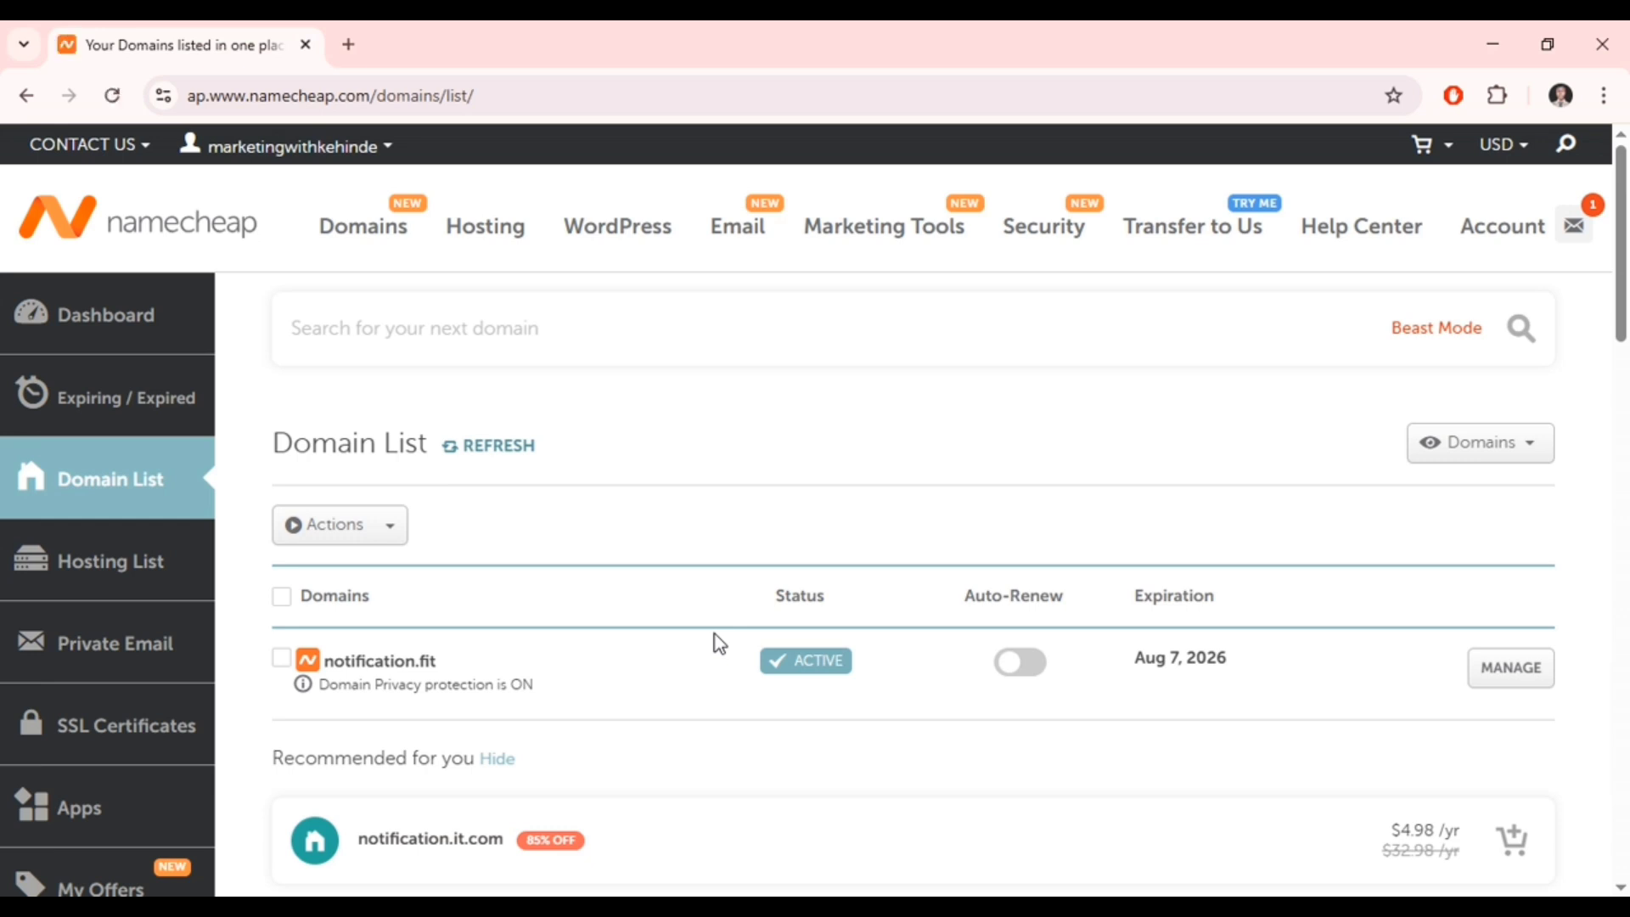
- Search Google for 'zoho mail' in a new tab and open the Zoho Mail business email page
{"action": "left_click", "coordinate": [355, 57]}
{"action": "left_click", "coordinate": [368, 94]}
{"action": "type", "text": "zoho"}
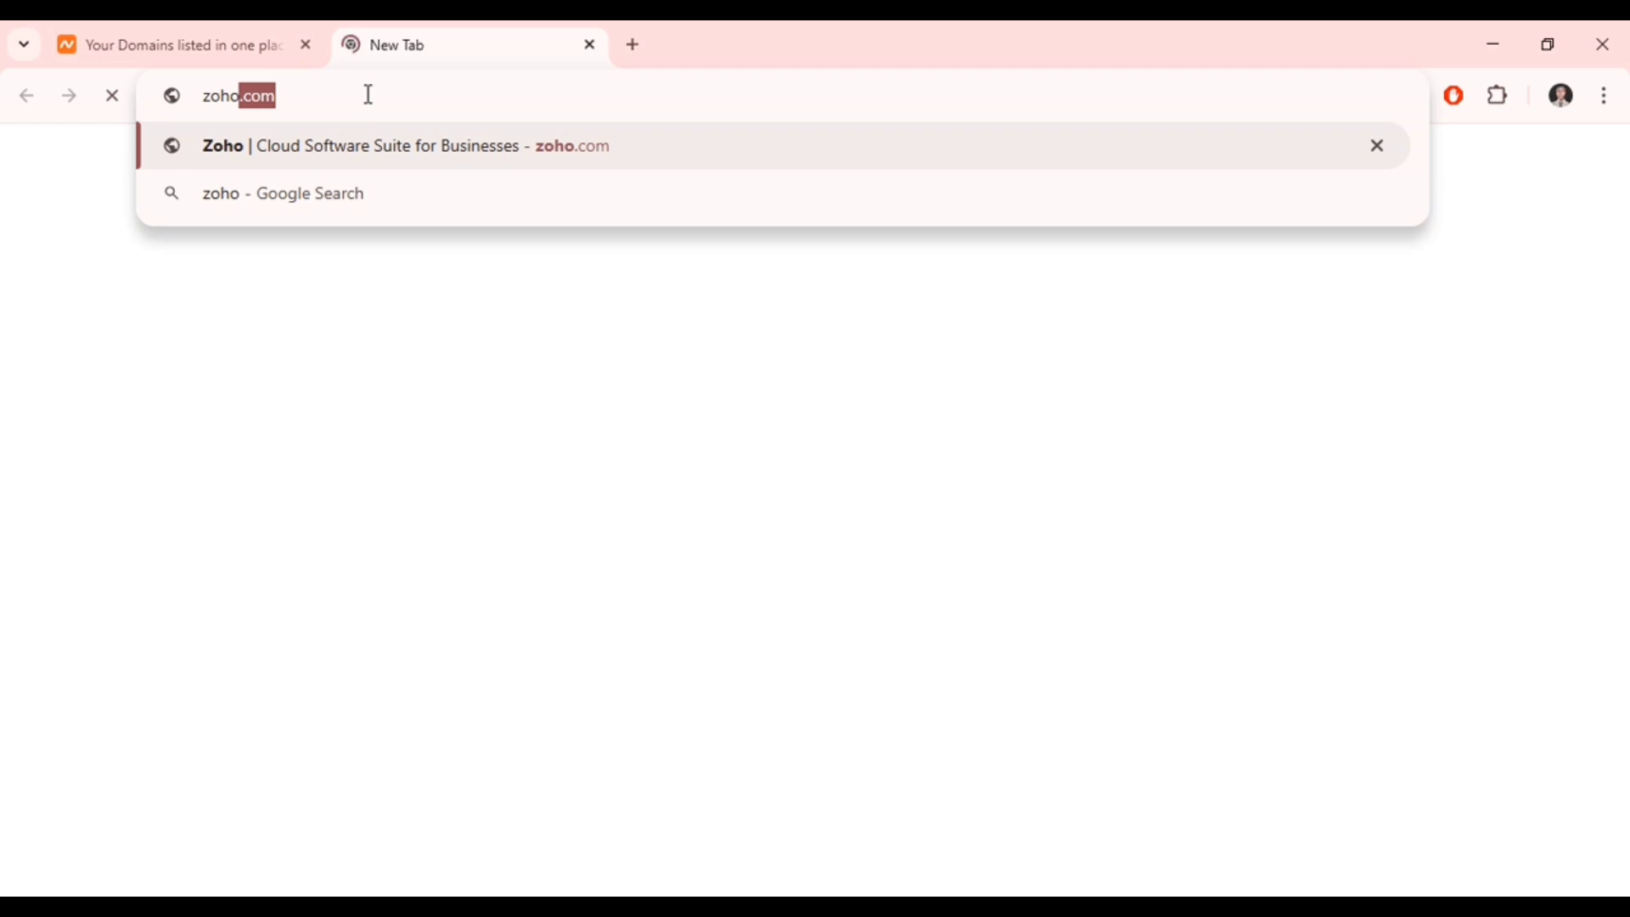
{"action": "type", "text": " mail"}
{"action": "key", "text": "Return"}
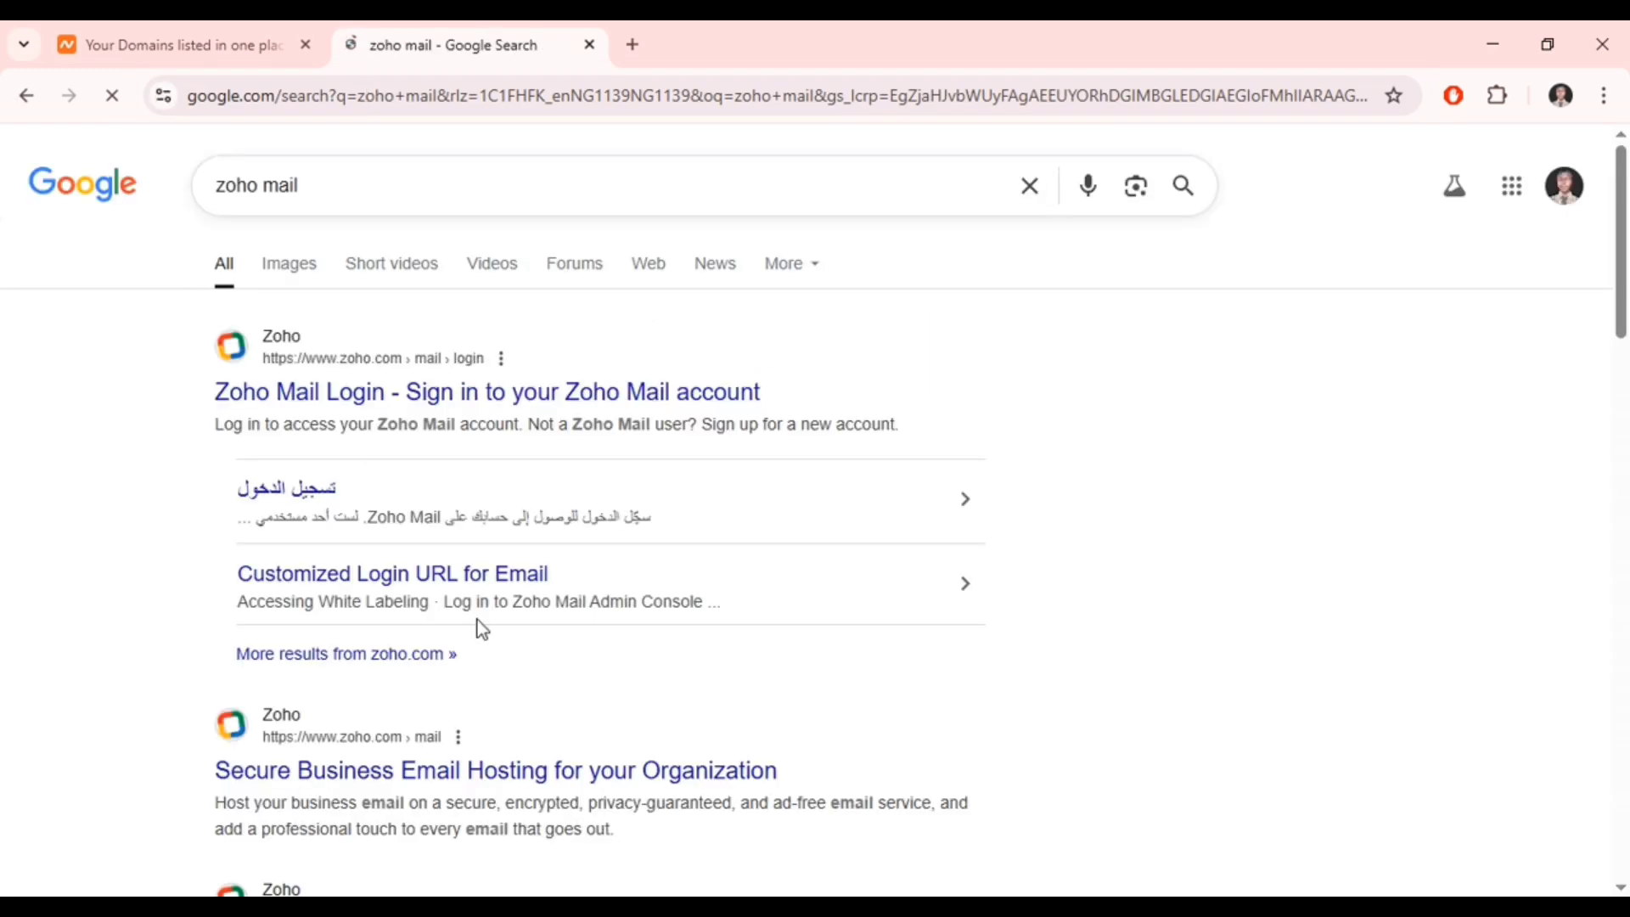
{"action": "left_click", "coordinate": [455, 783]}
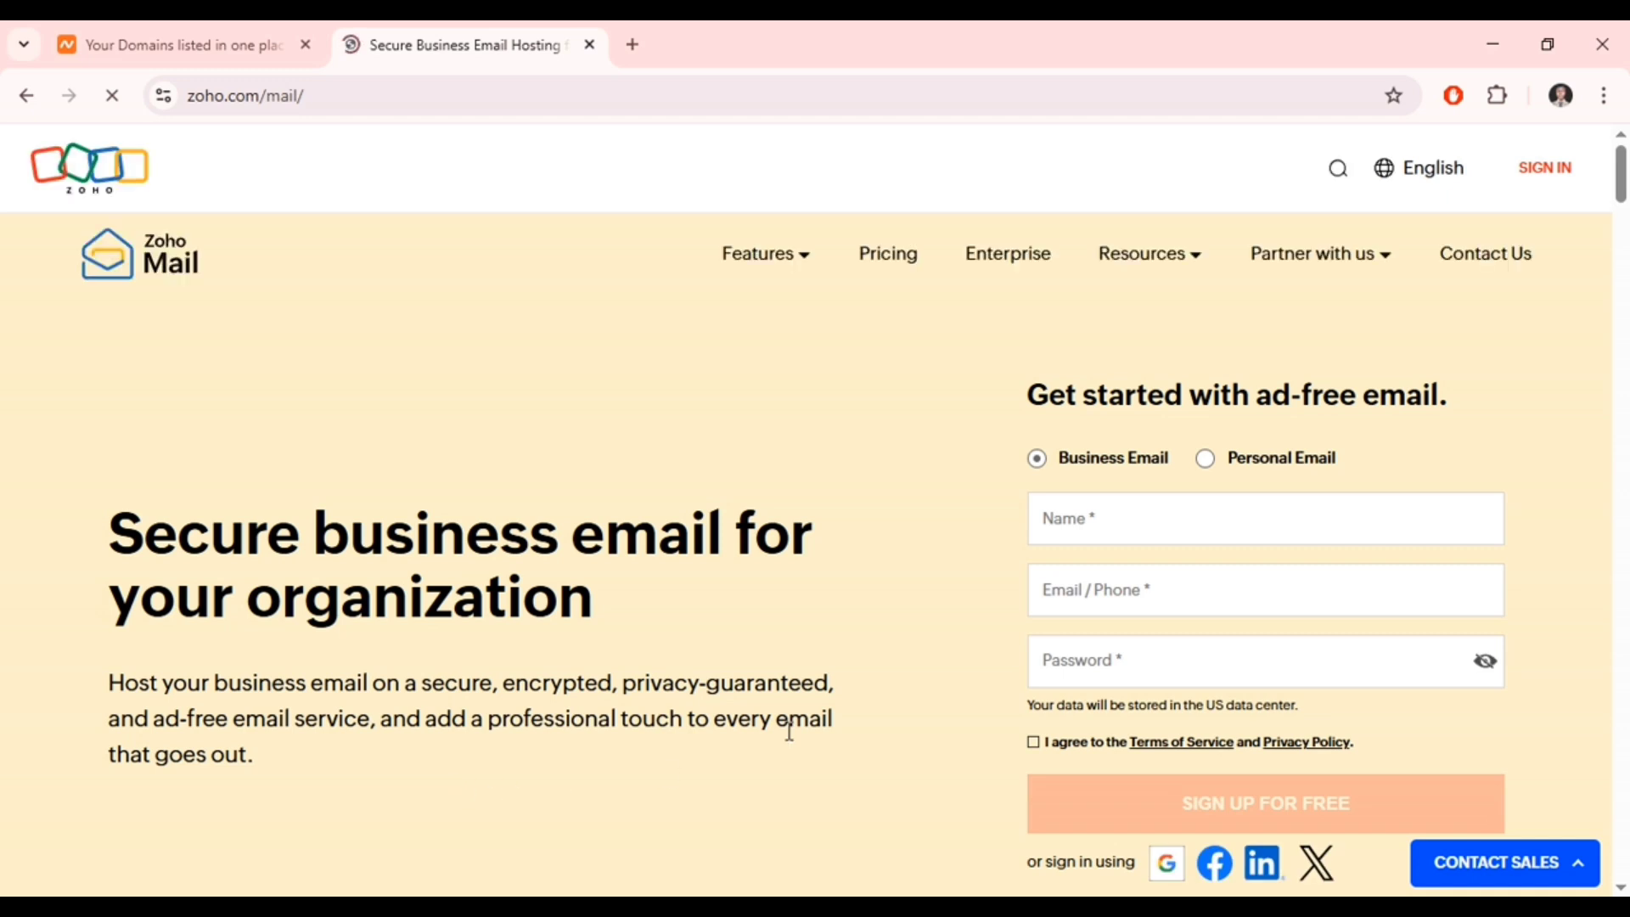
- Enter the sign-up name, accept the terms of service and submit the free Zoho Mail sign-up form
{"action": "left_click", "coordinate": [1189, 519]}
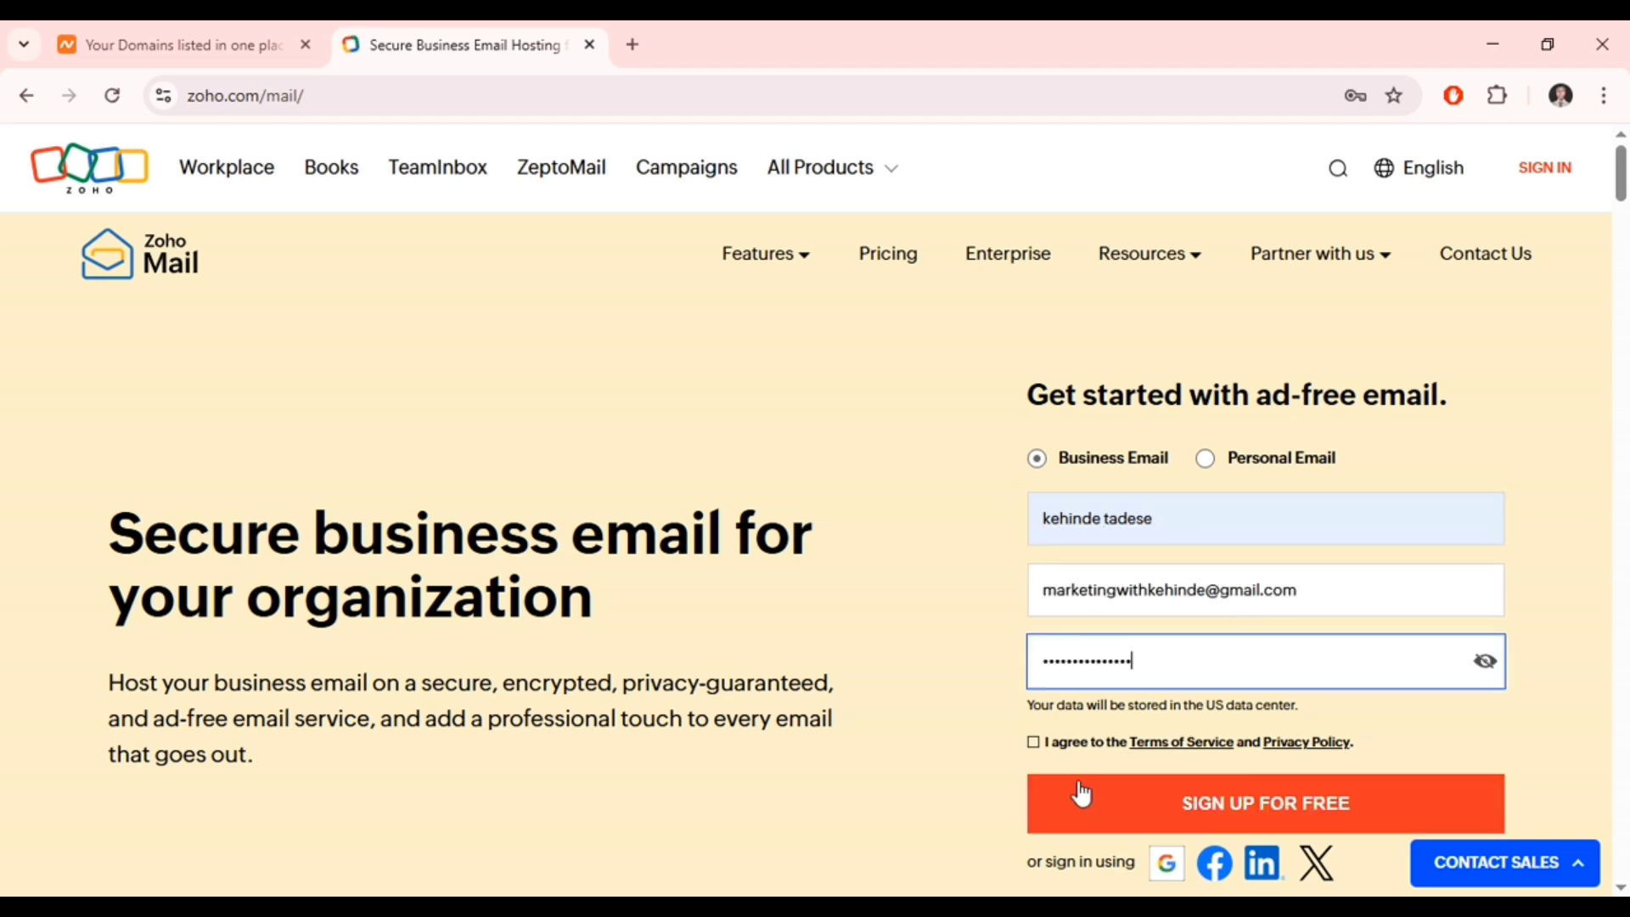
{"action": "left_click", "coordinate": [1034, 748]}
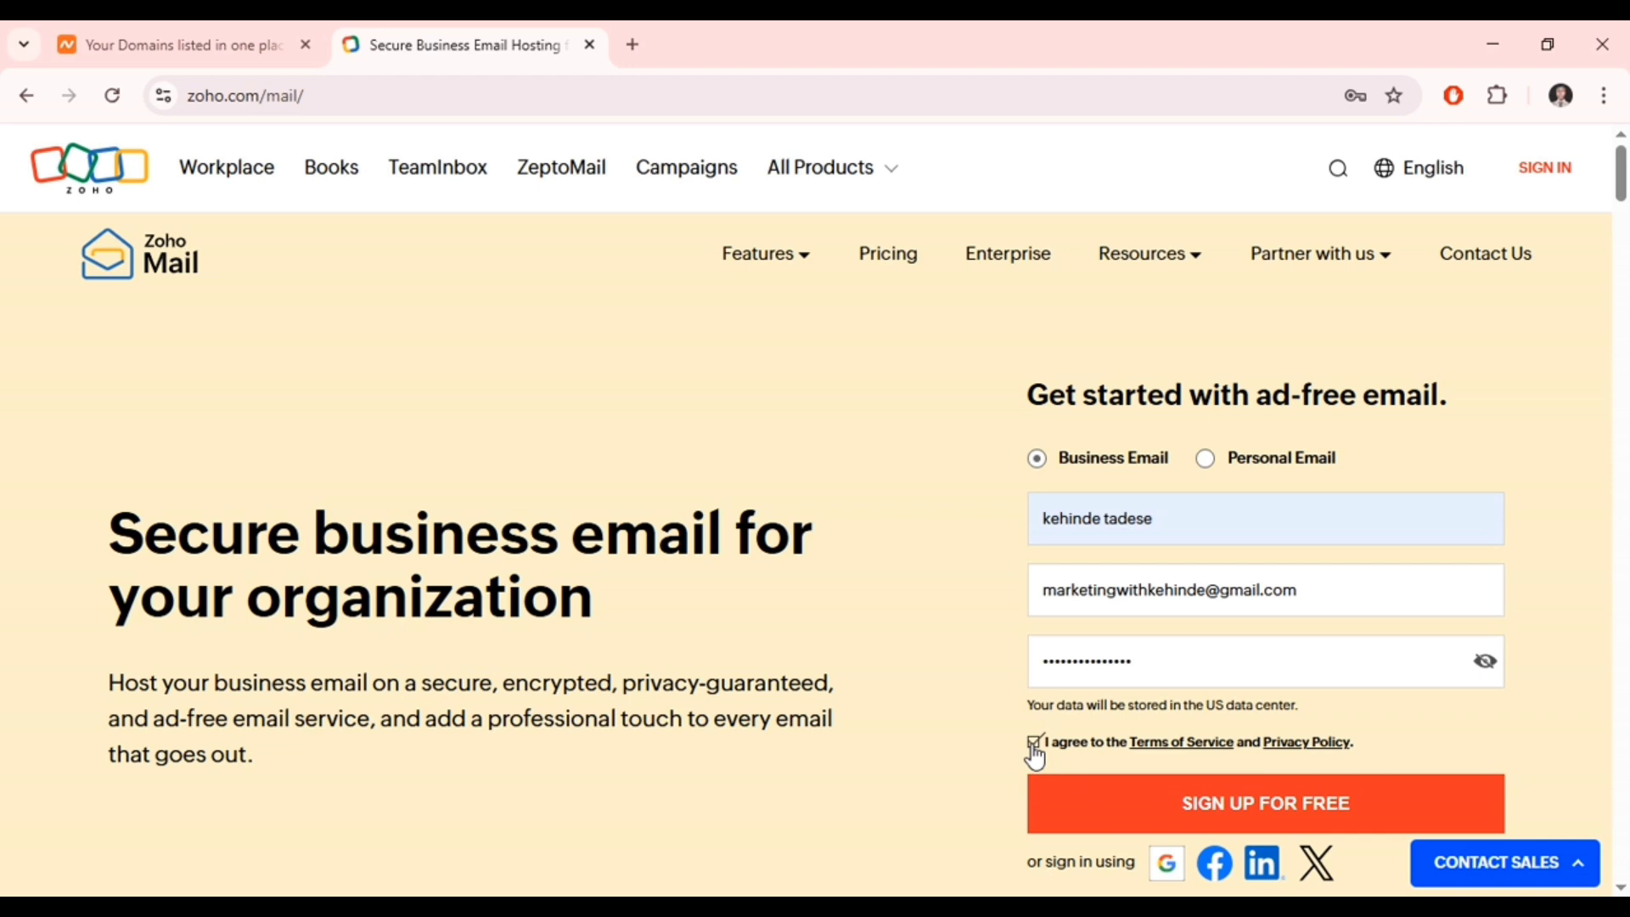
{"action": "left_click", "coordinate": [1059, 811]}
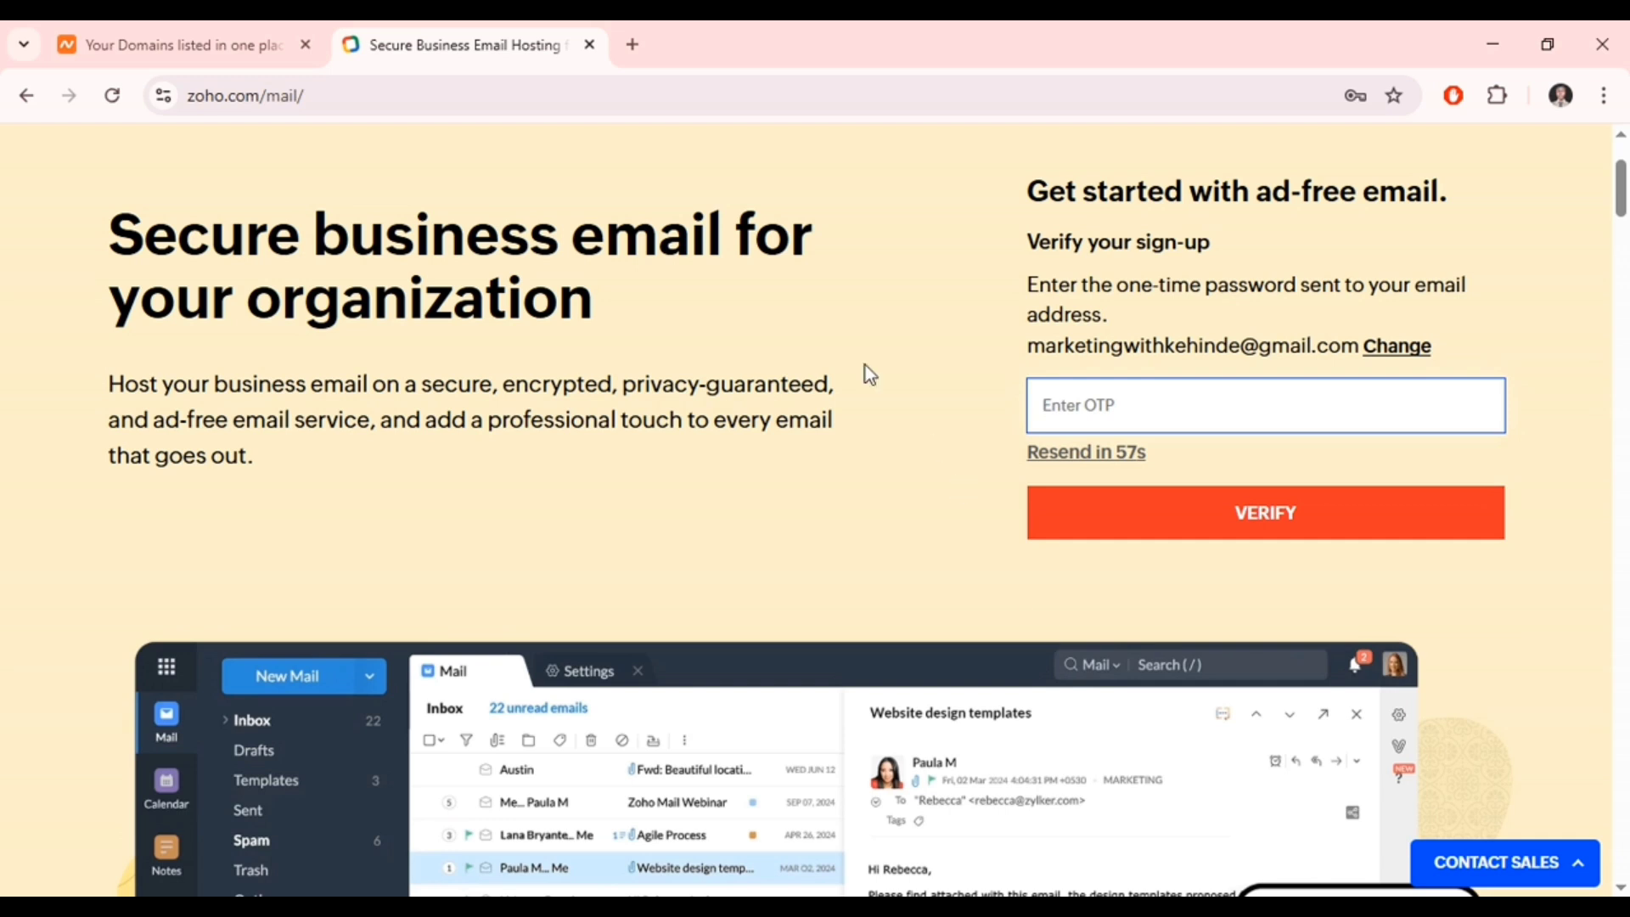
{"action": "left_click", "coordinate": [633, 45]}
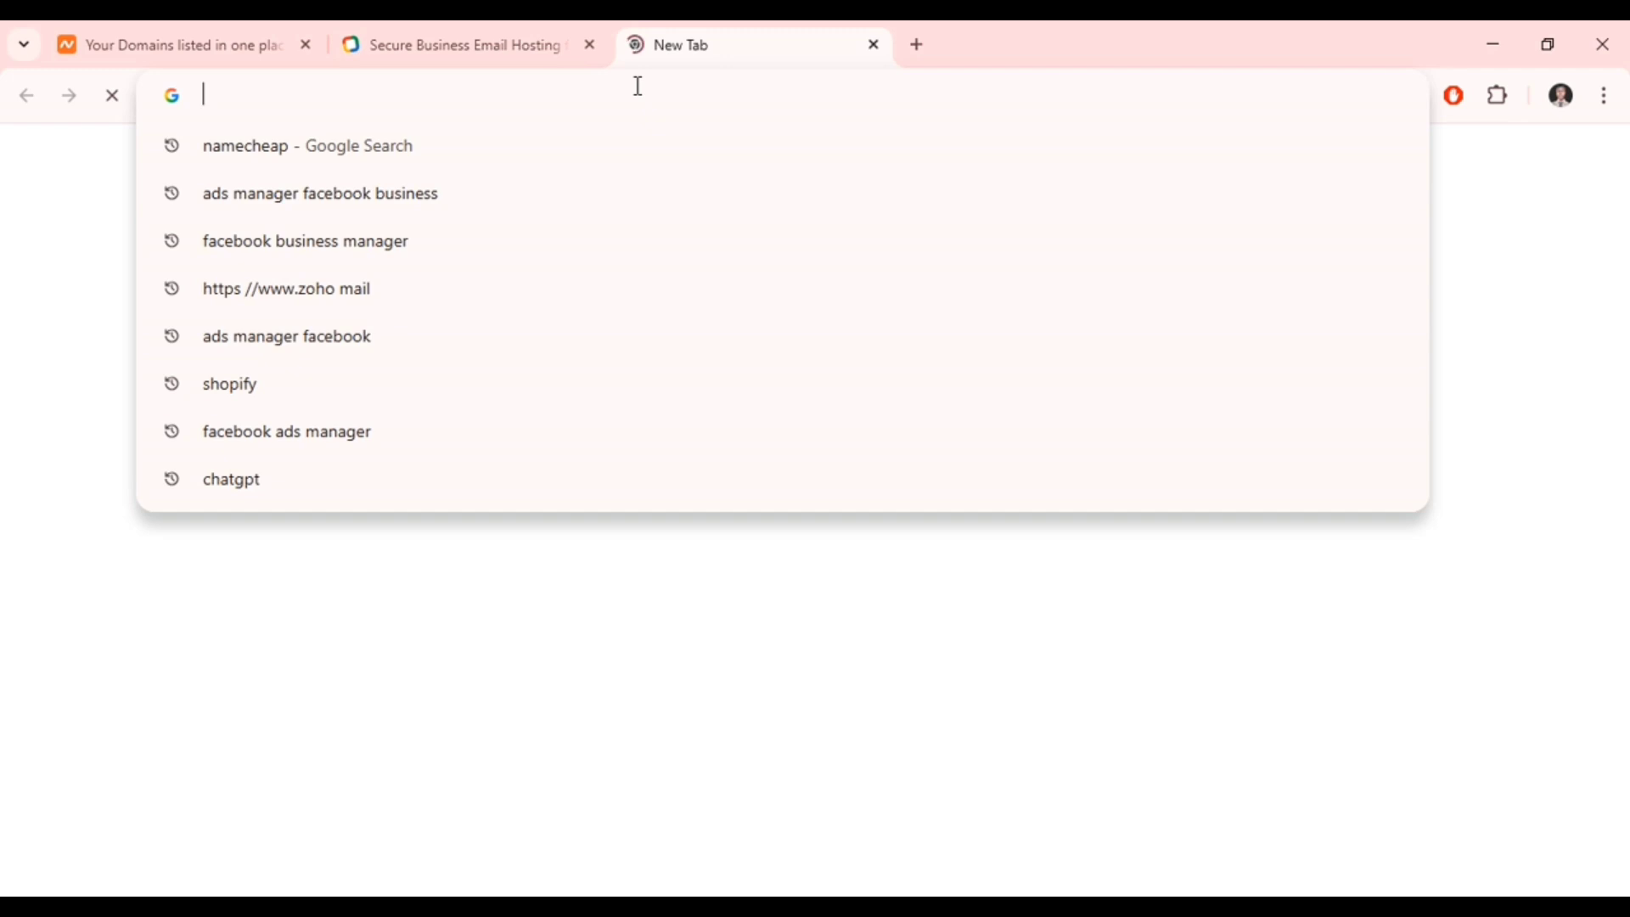
- Open Gmail in the new tab and copy the Zoho verification code from the email
{"action": "left_click", "coordinate": [1531, 716]}
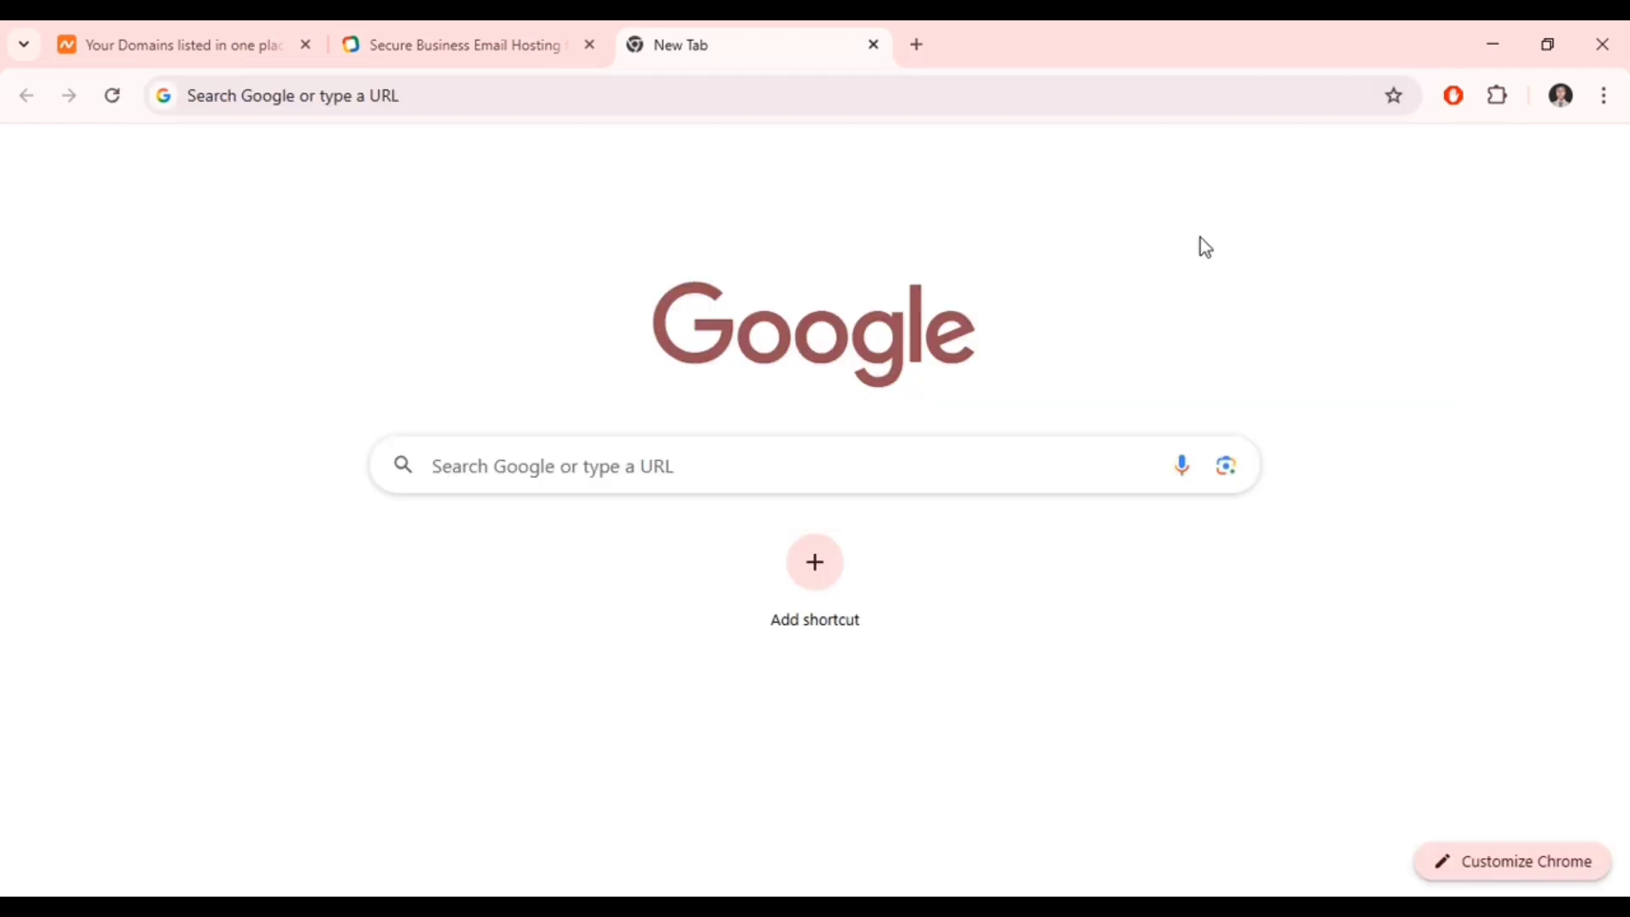
{"action": "left_click", "coordinate": [1050, 94]}
{"action": "type", "text": "g"}
{"action": "type", "text": "m"}
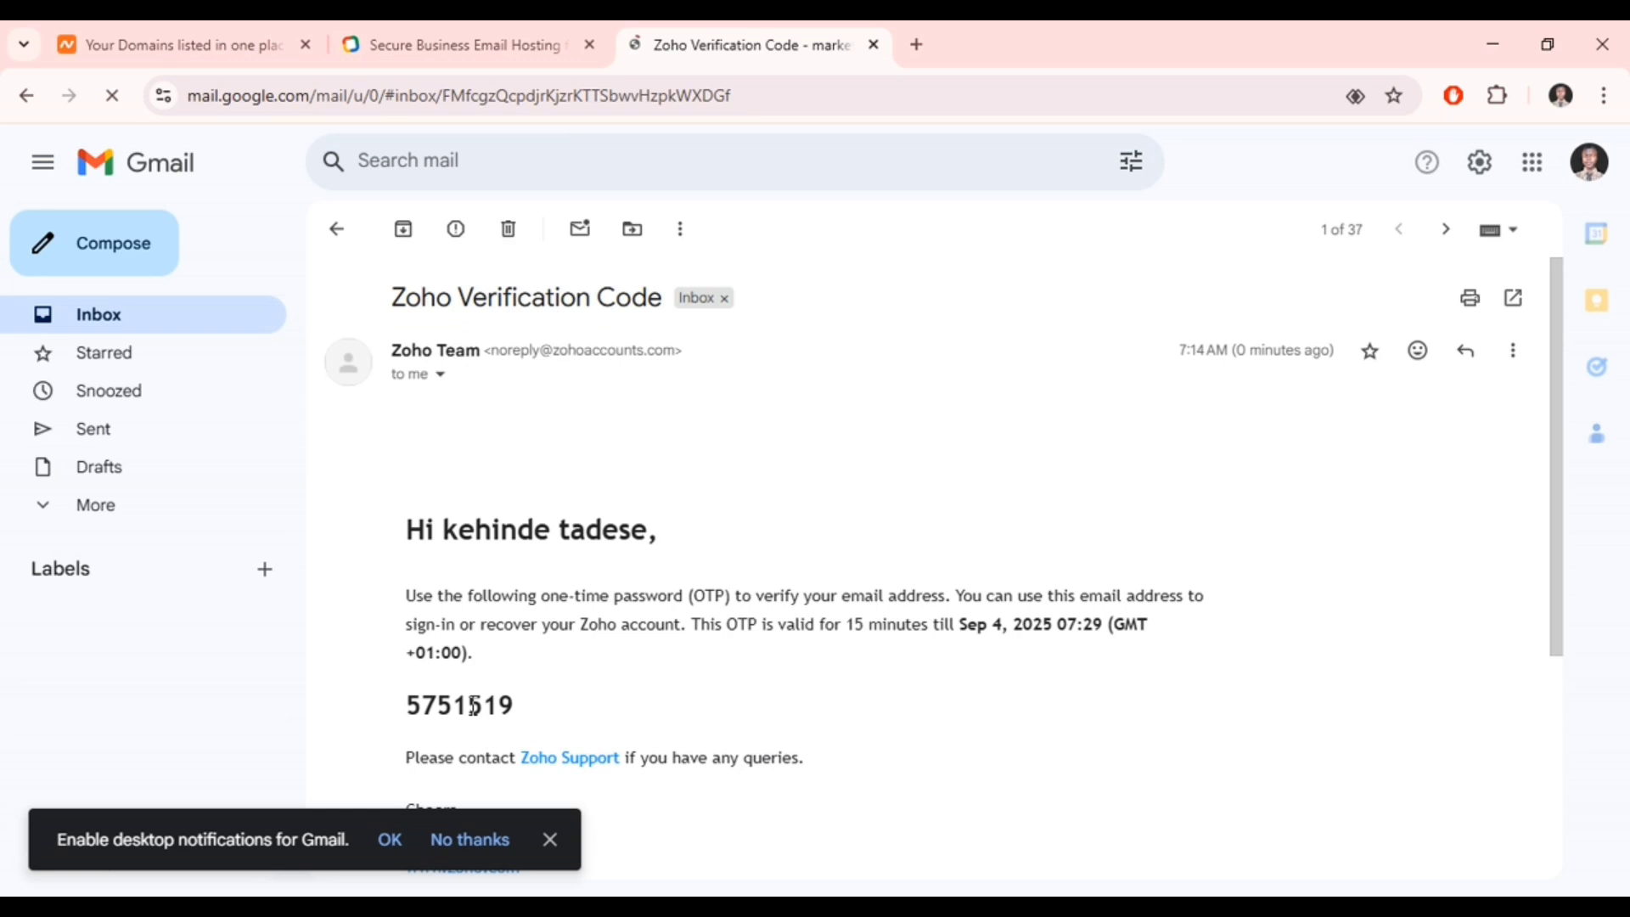
{"action": "double_click", "coordinate": [473, 706]}
{"action": "key", "text": "ctrl+c"}
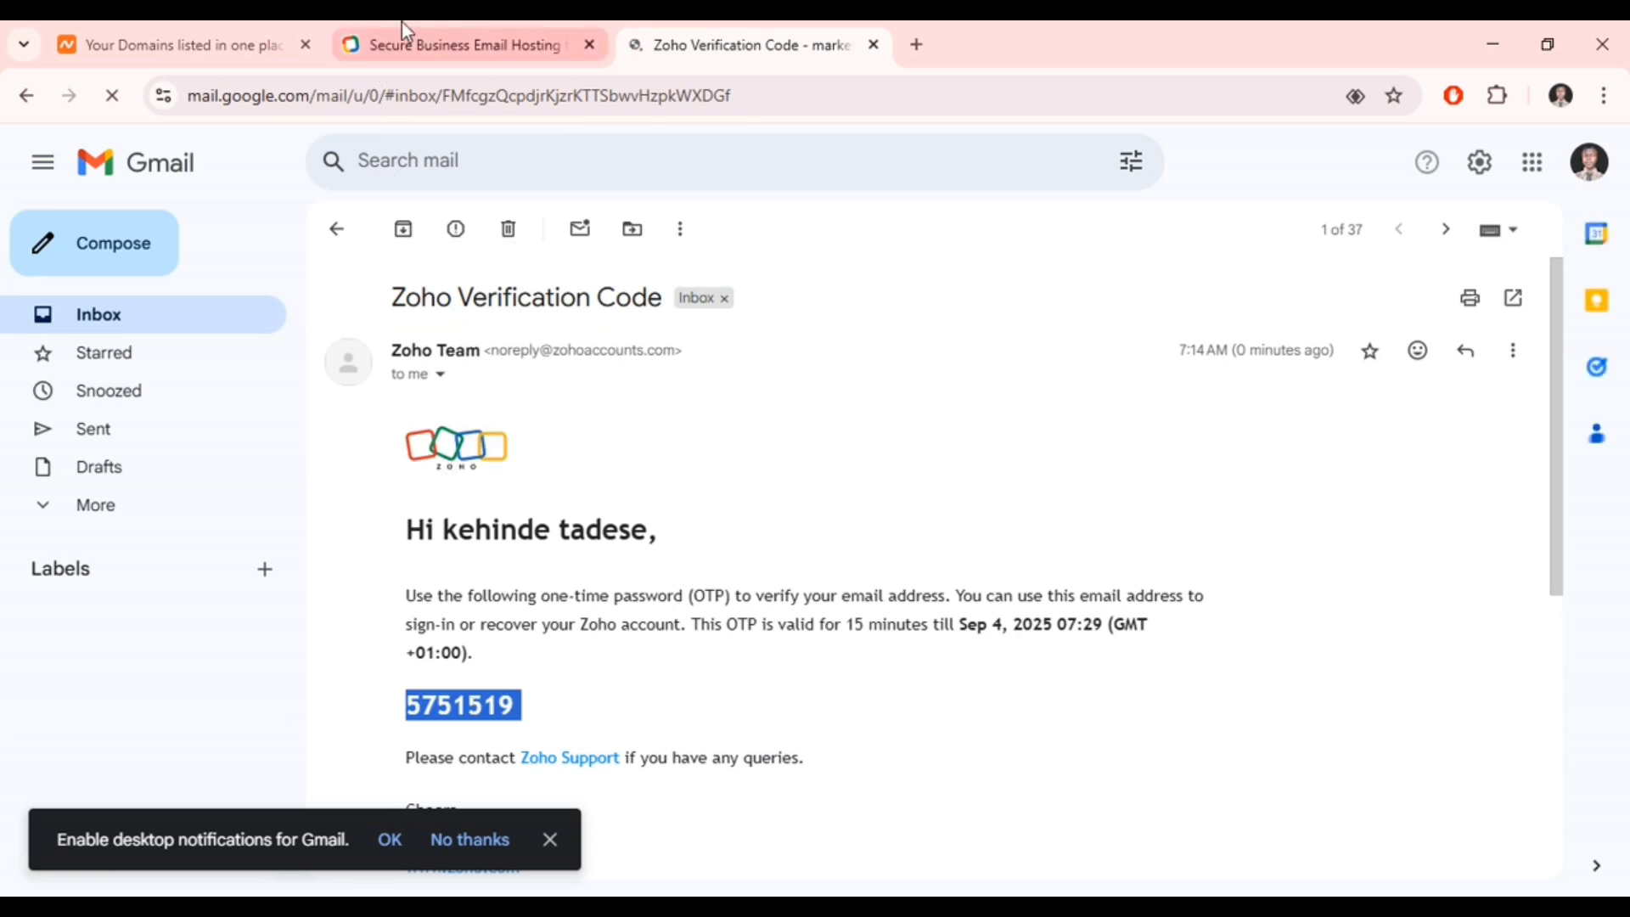
- Back on Zoho, close the contact sales popup, paste the code into the OTP field and verify
{"action": "left_click", "coordinate": [401, 22]}
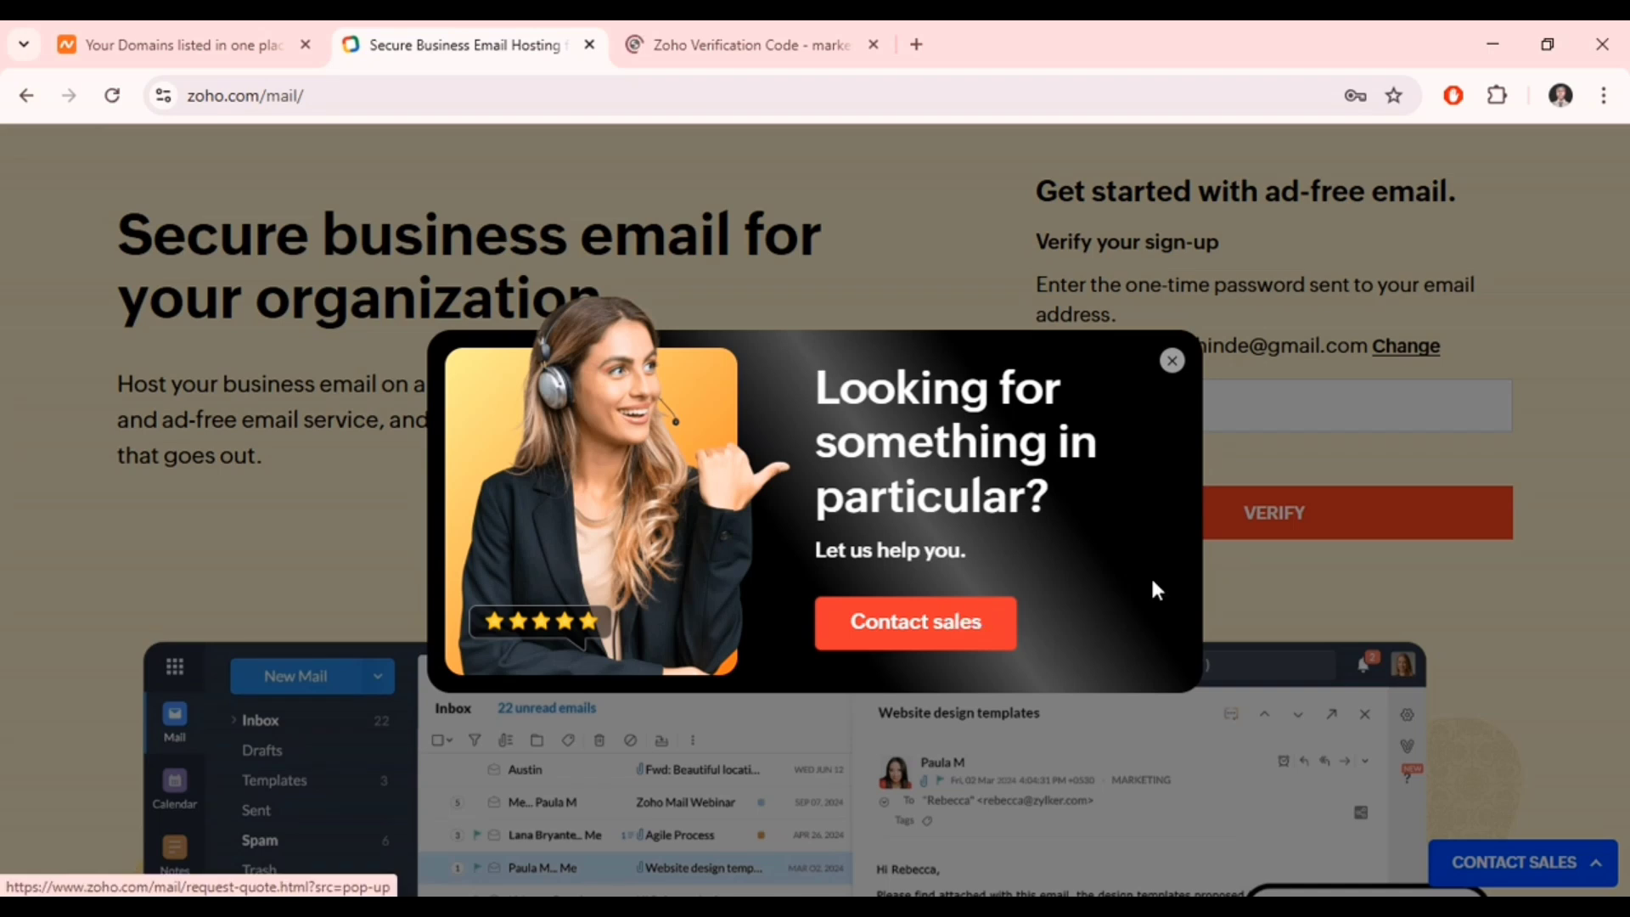
{"action": "left_click", "coordinate": [1177, 369]}
{"action": "key", "text": "ctrl+v"}
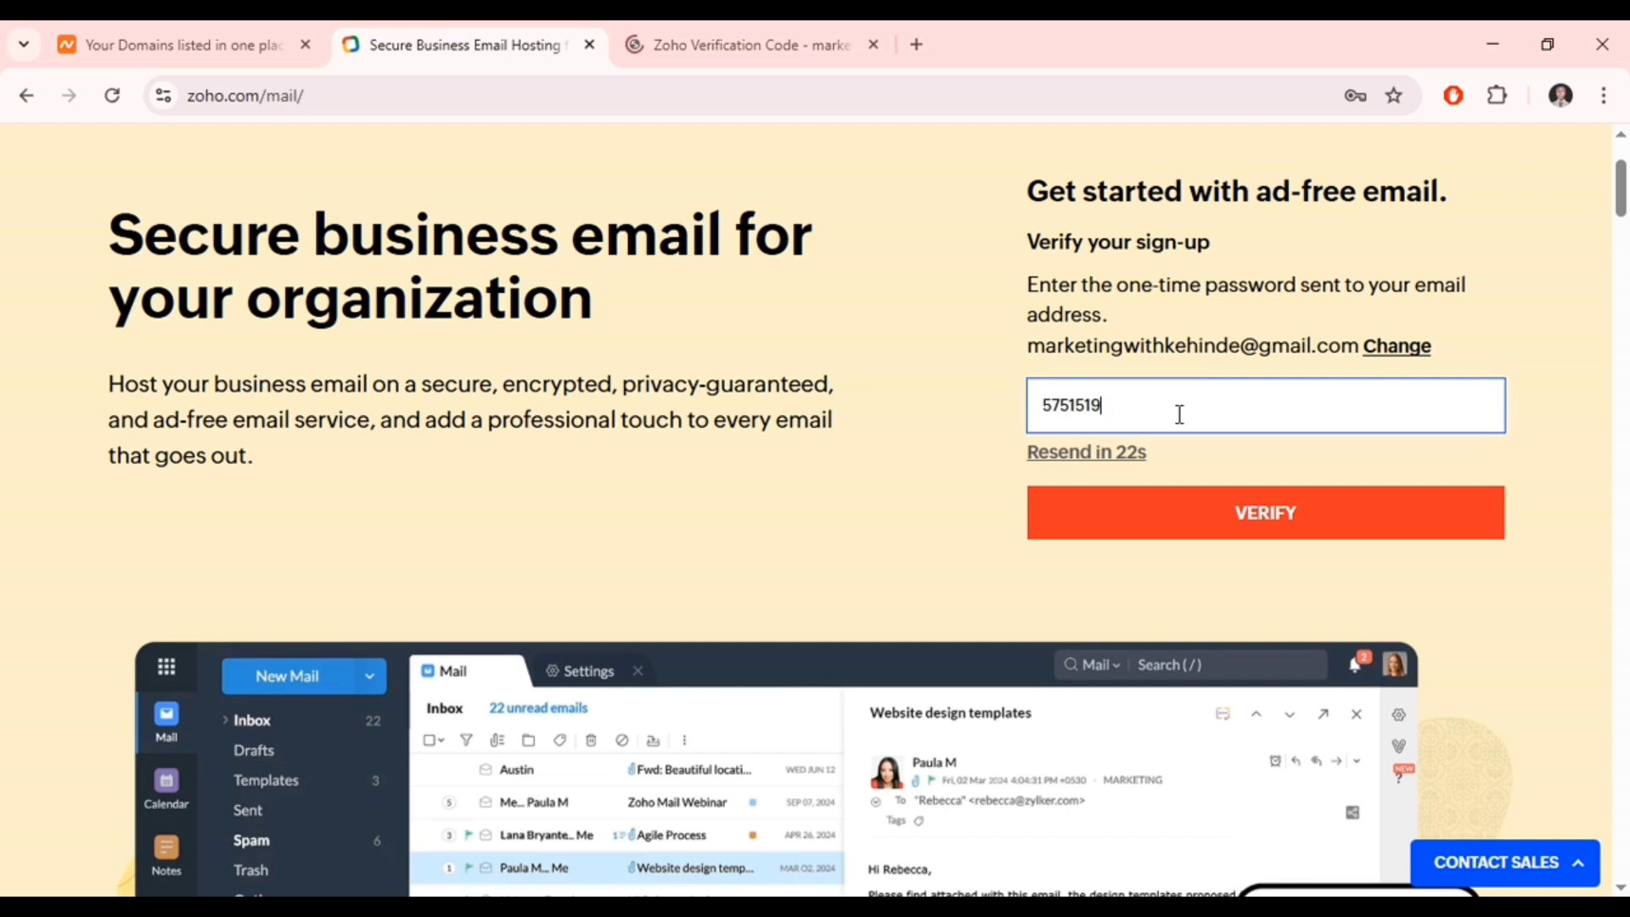
{"action": "left_click", "coordinate": [1155, 530]}
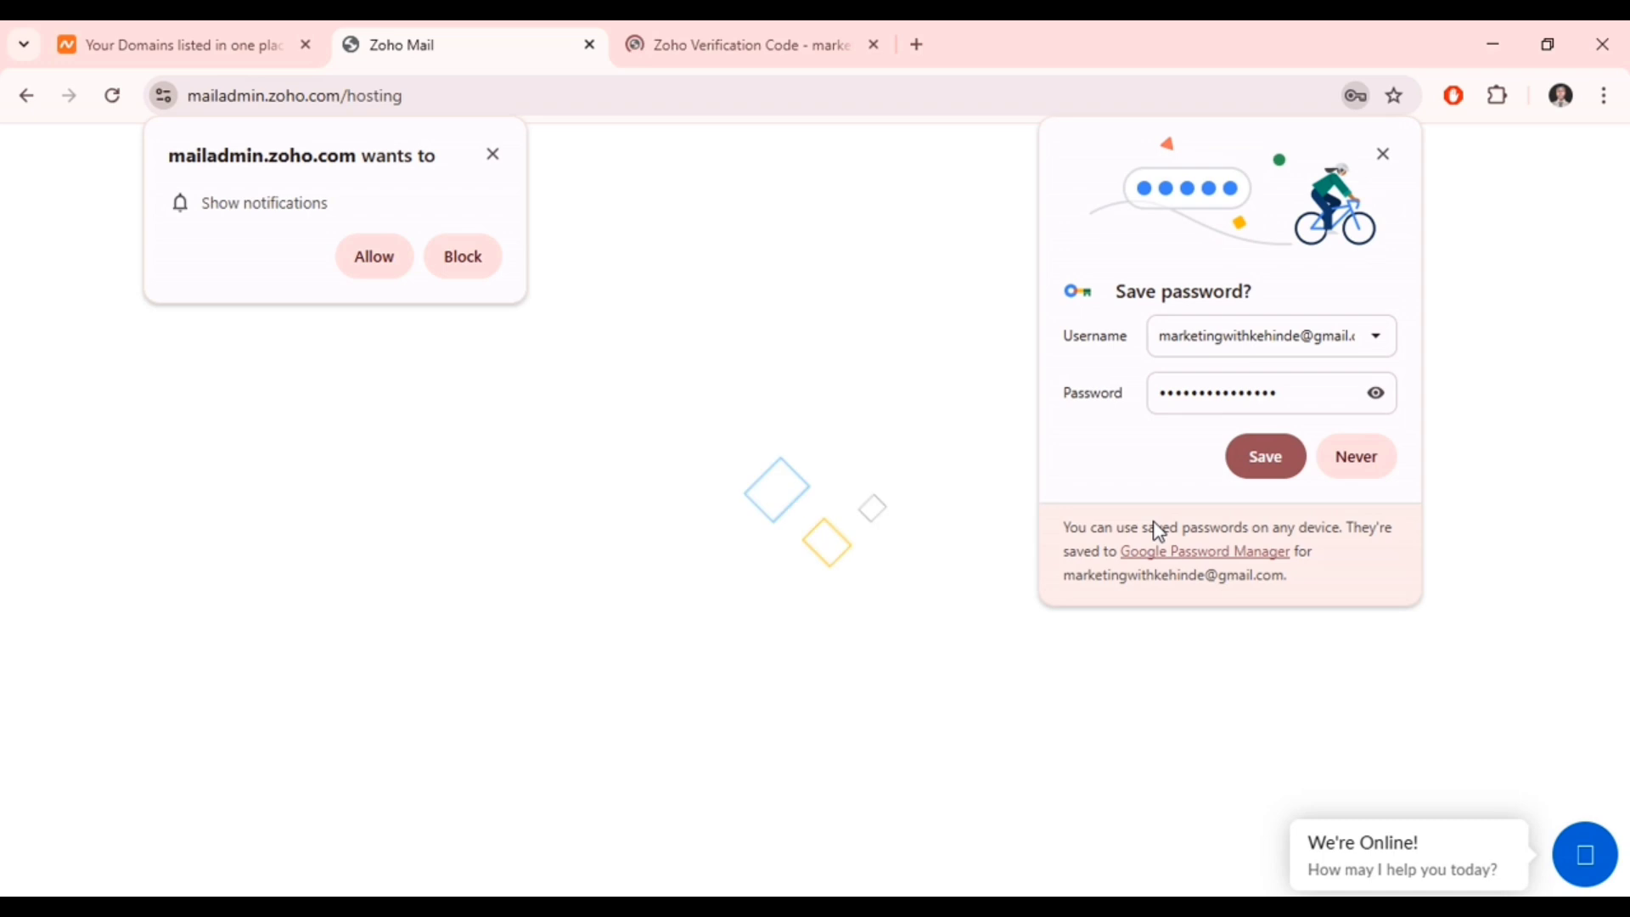
- Dismiss the notification request, save the password in the browser, and scroll to the free plan offer
{"action": "left_click", "coordinate": [497, 160]}
{"action": "left_click", "coordinate": [1266, 443]}
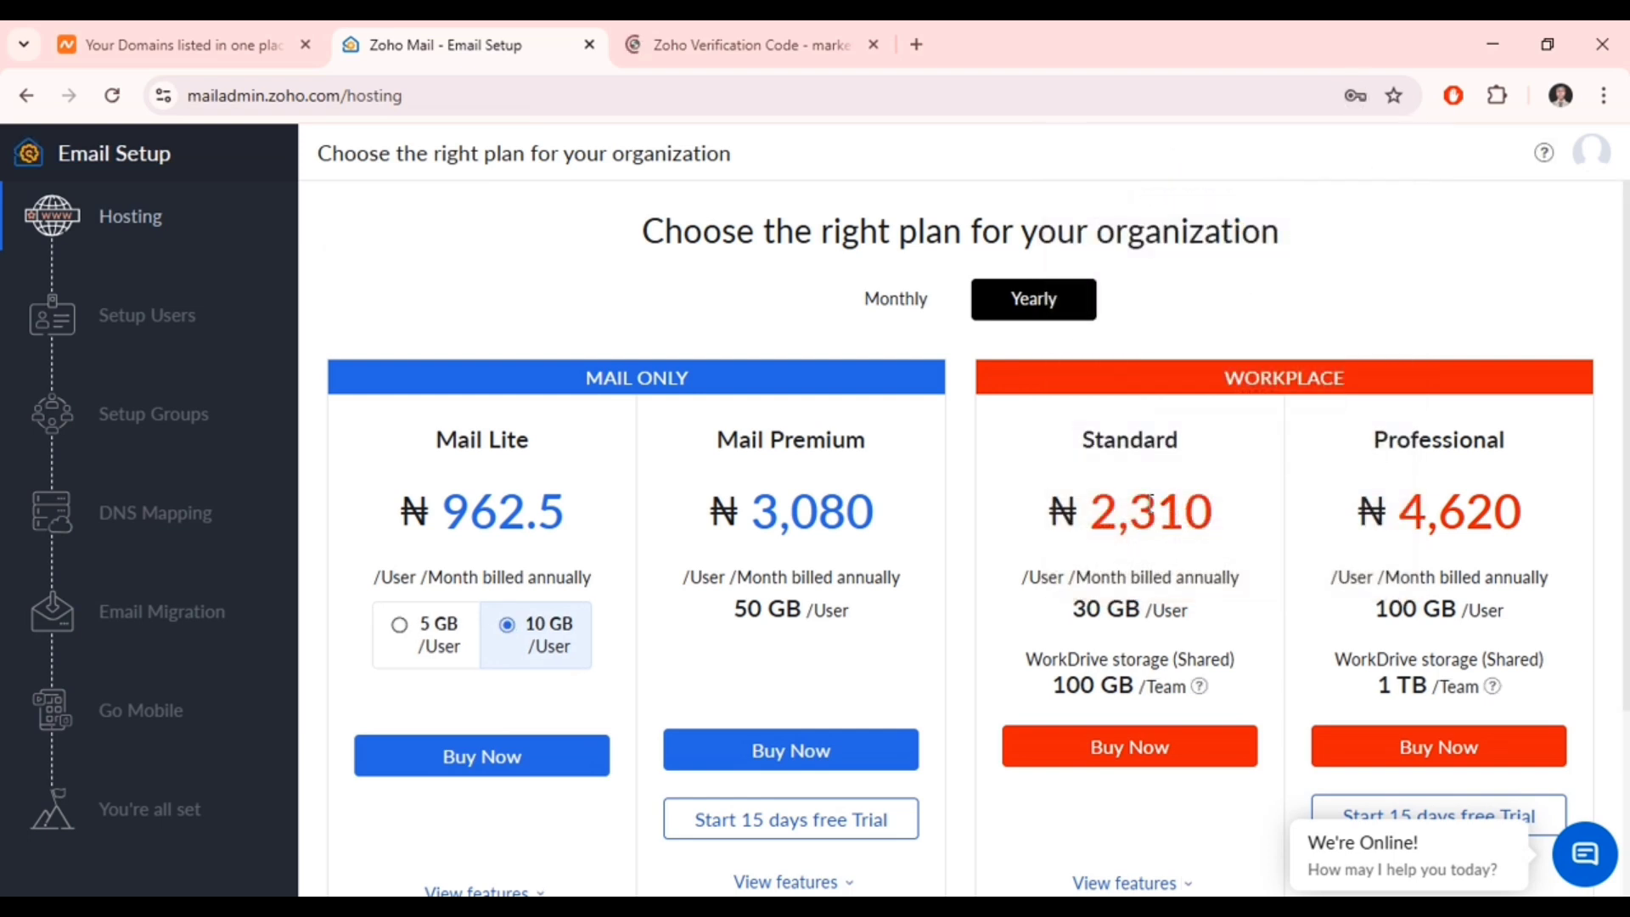
{"action": "scroll", "coordinate": [1151, 502], "scroll_direction": "down", "scroll_amount": 3}
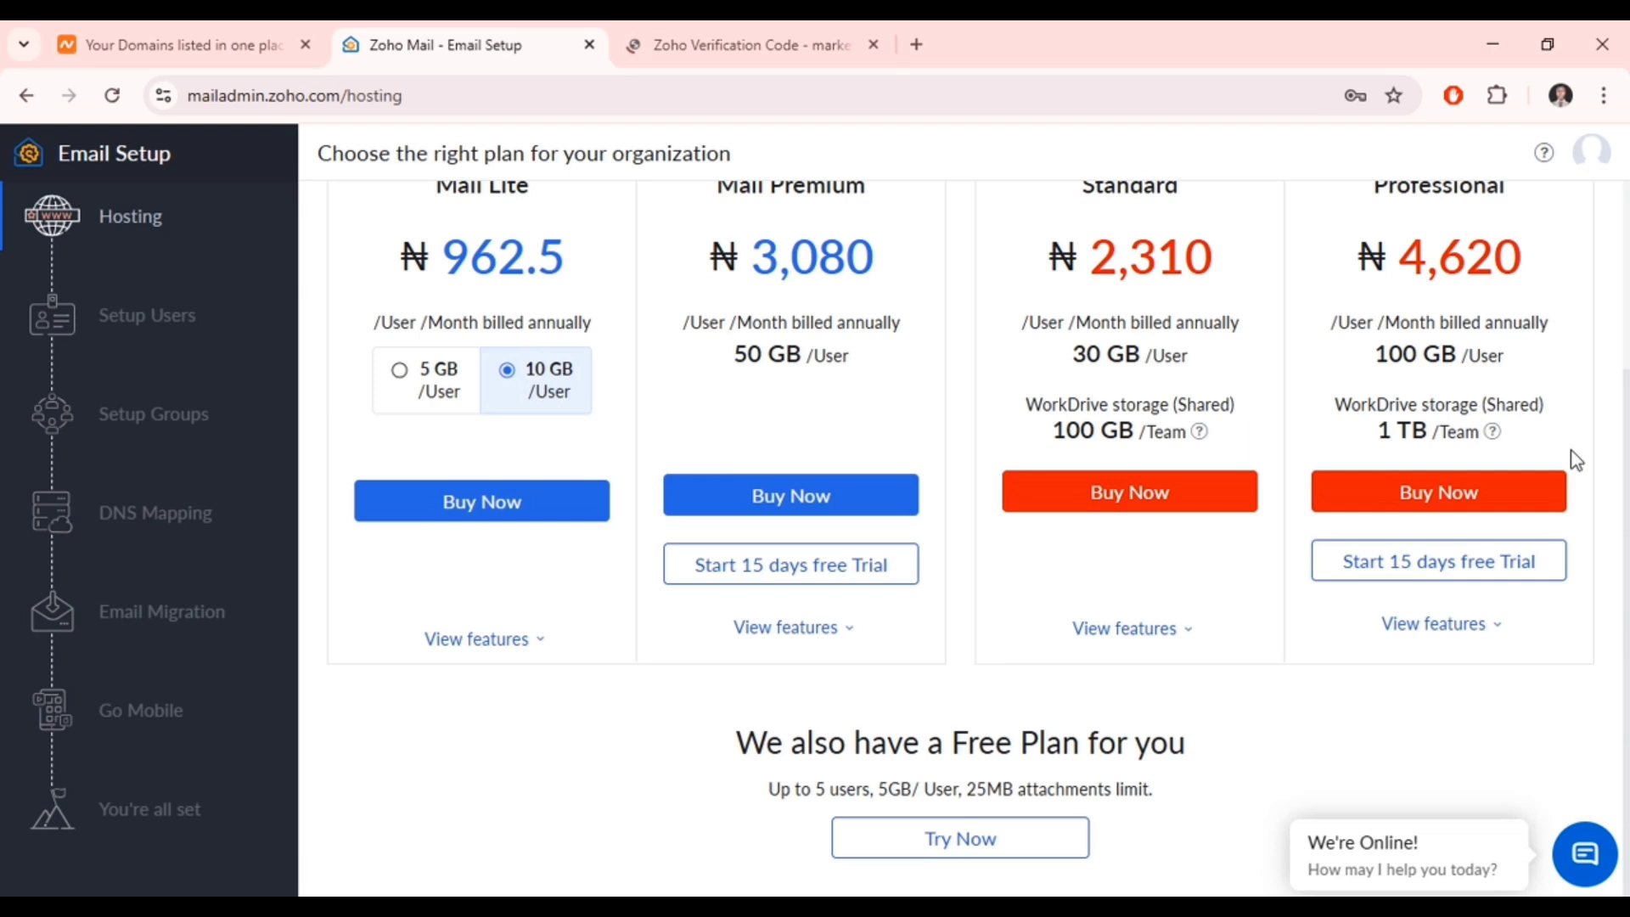
- Choose the Free Plan, pick adding an existing domain, and focus the domain name field
{"action": "left_click", "coordinate": [927, 849]}
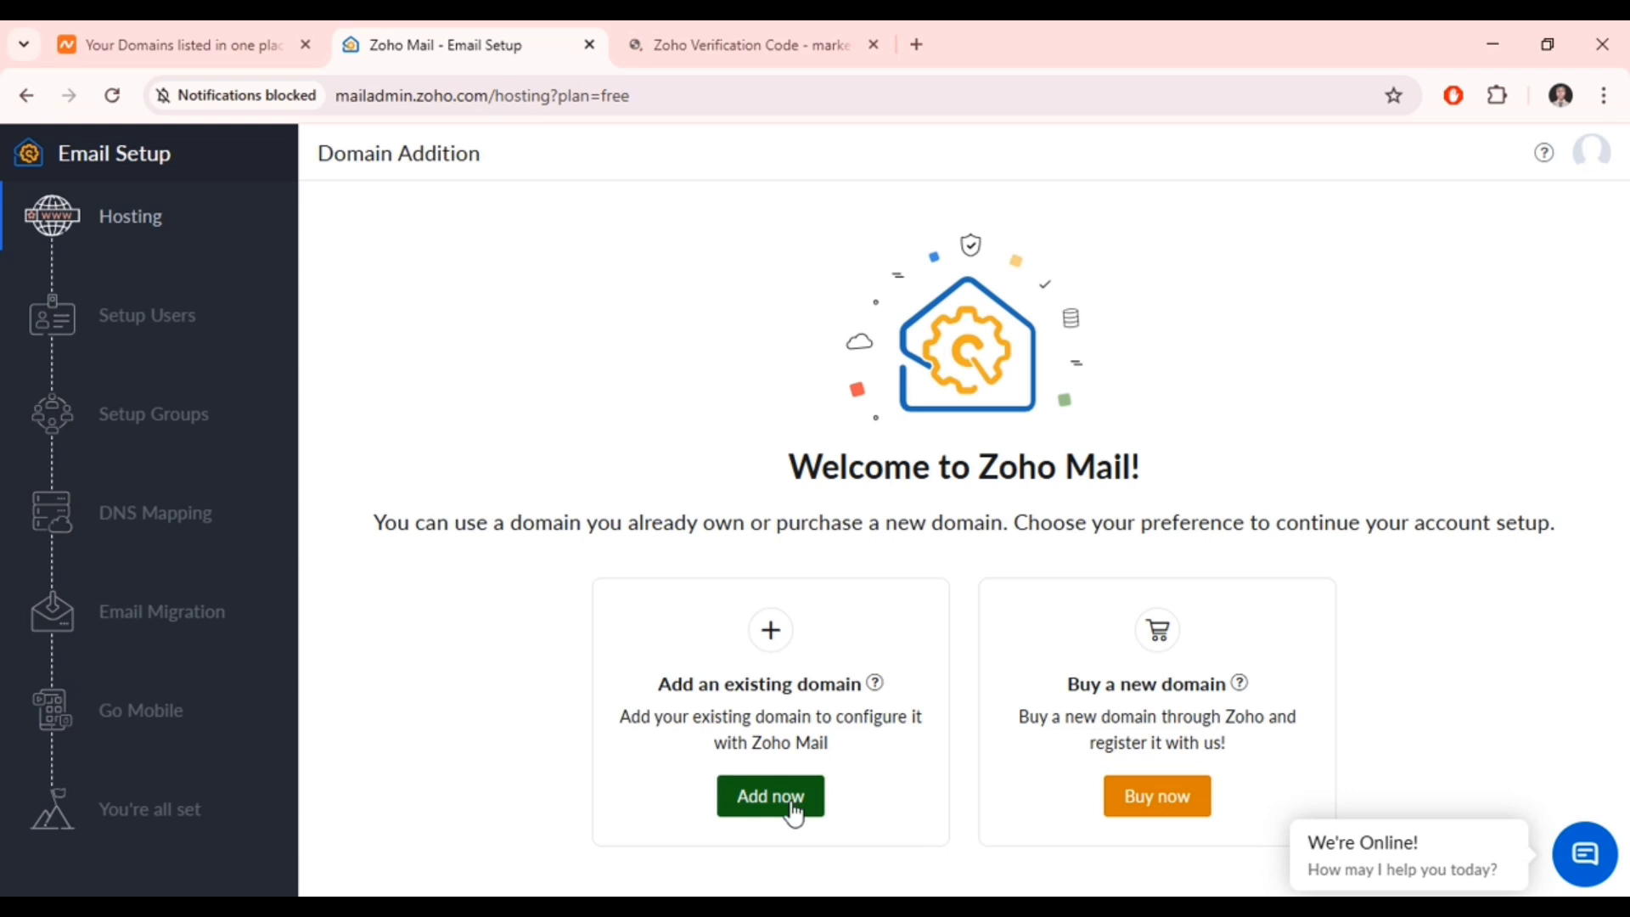
{"action": "left_click", "coordinate": [771, 797]}
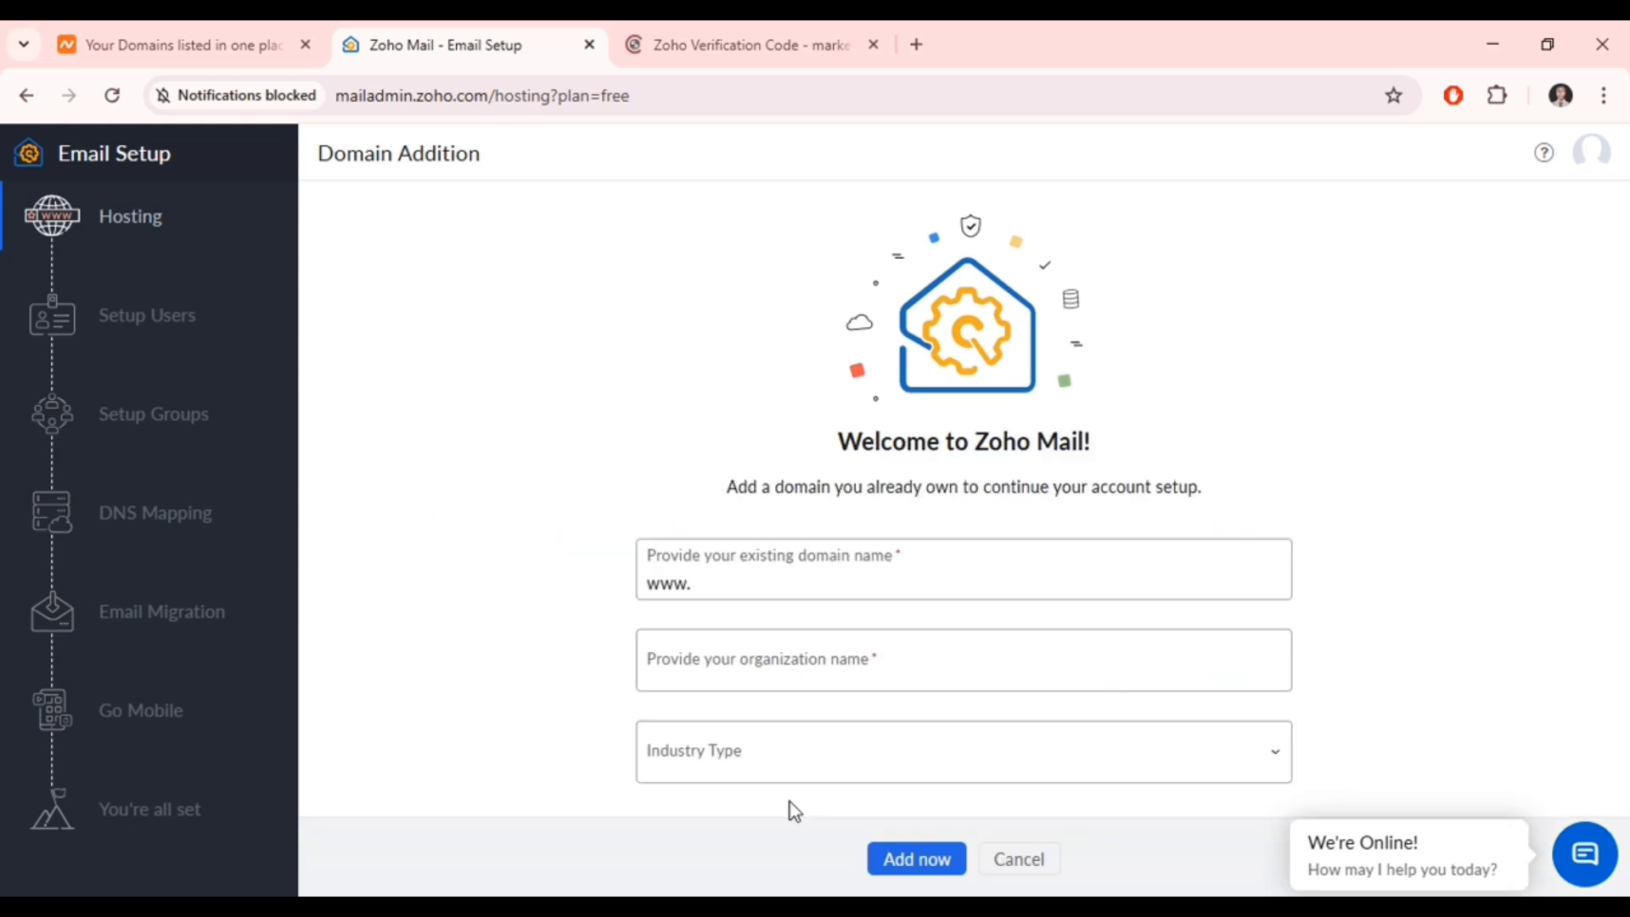
{"action": "left_click", "coordinate": [750, 583]}
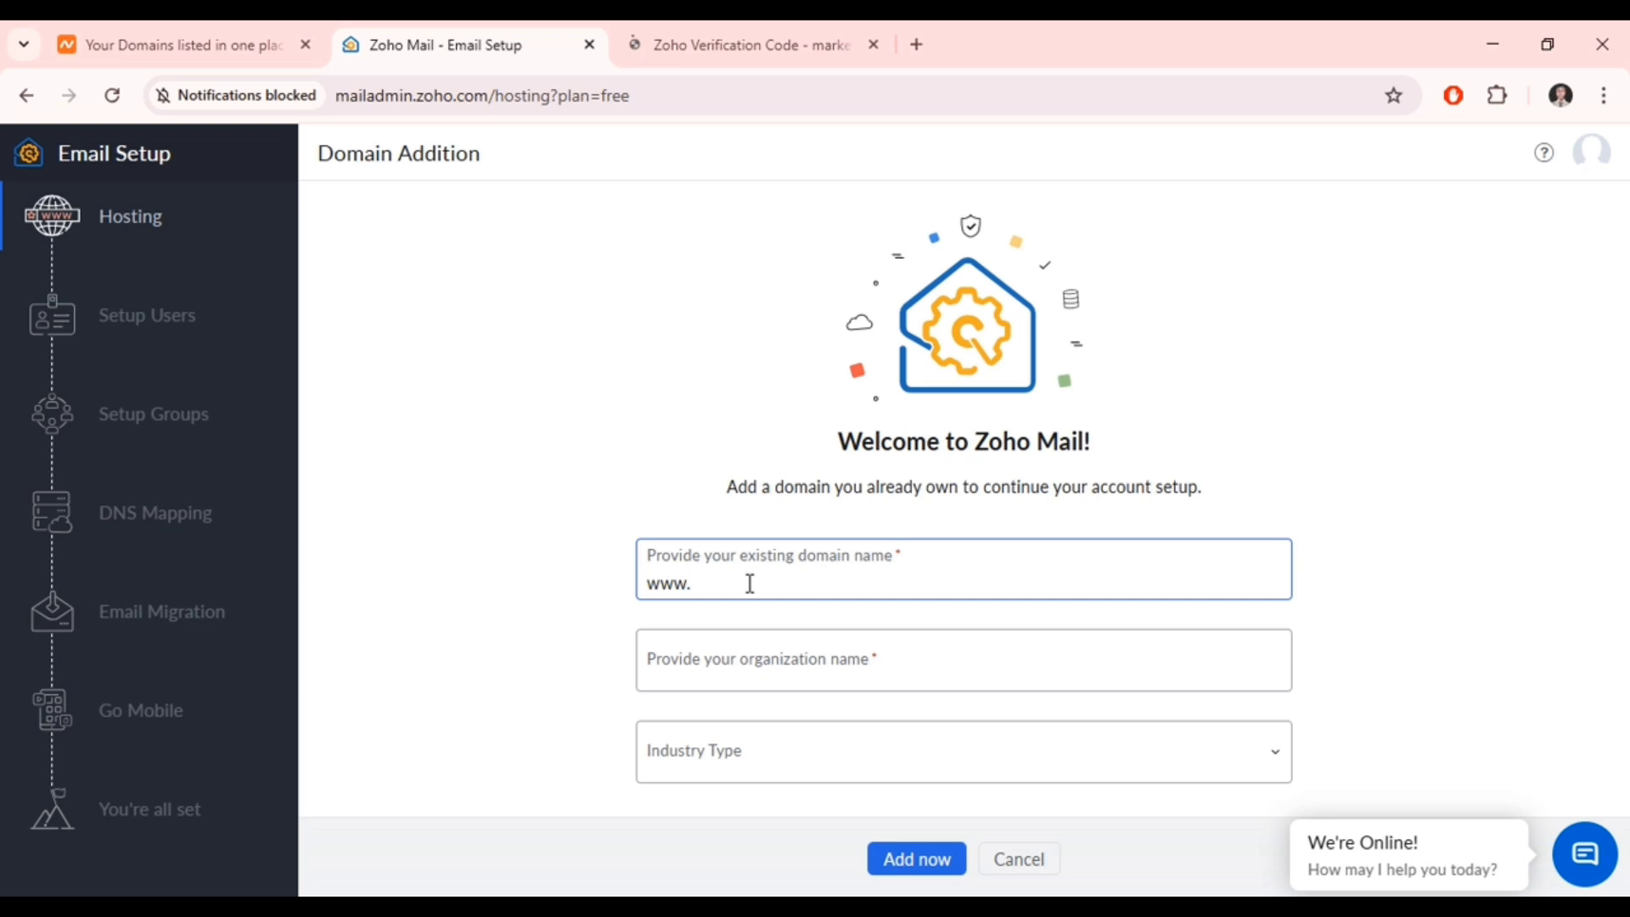
- Copy notification.fit from the Namecheap domain list and paste it into Zoho's domain field
{"action": "left_click", "coordinate": [238, 38]}
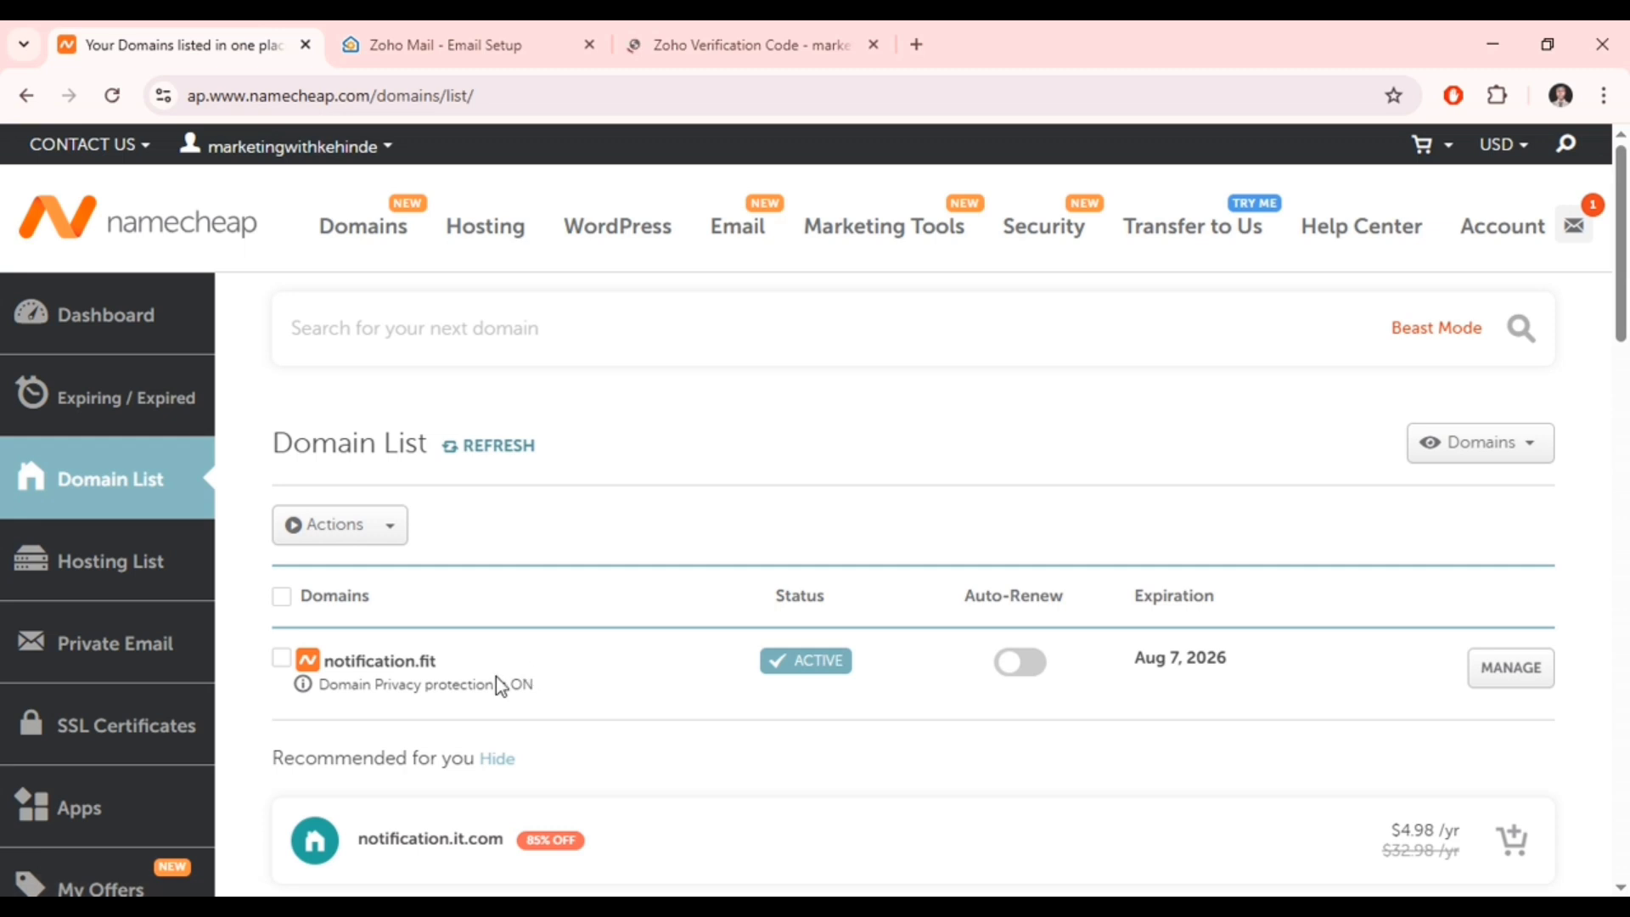
{"action": "double_click", "coordinate": [460, 659]}
{"action": "key", "text": "ctrl+c"}
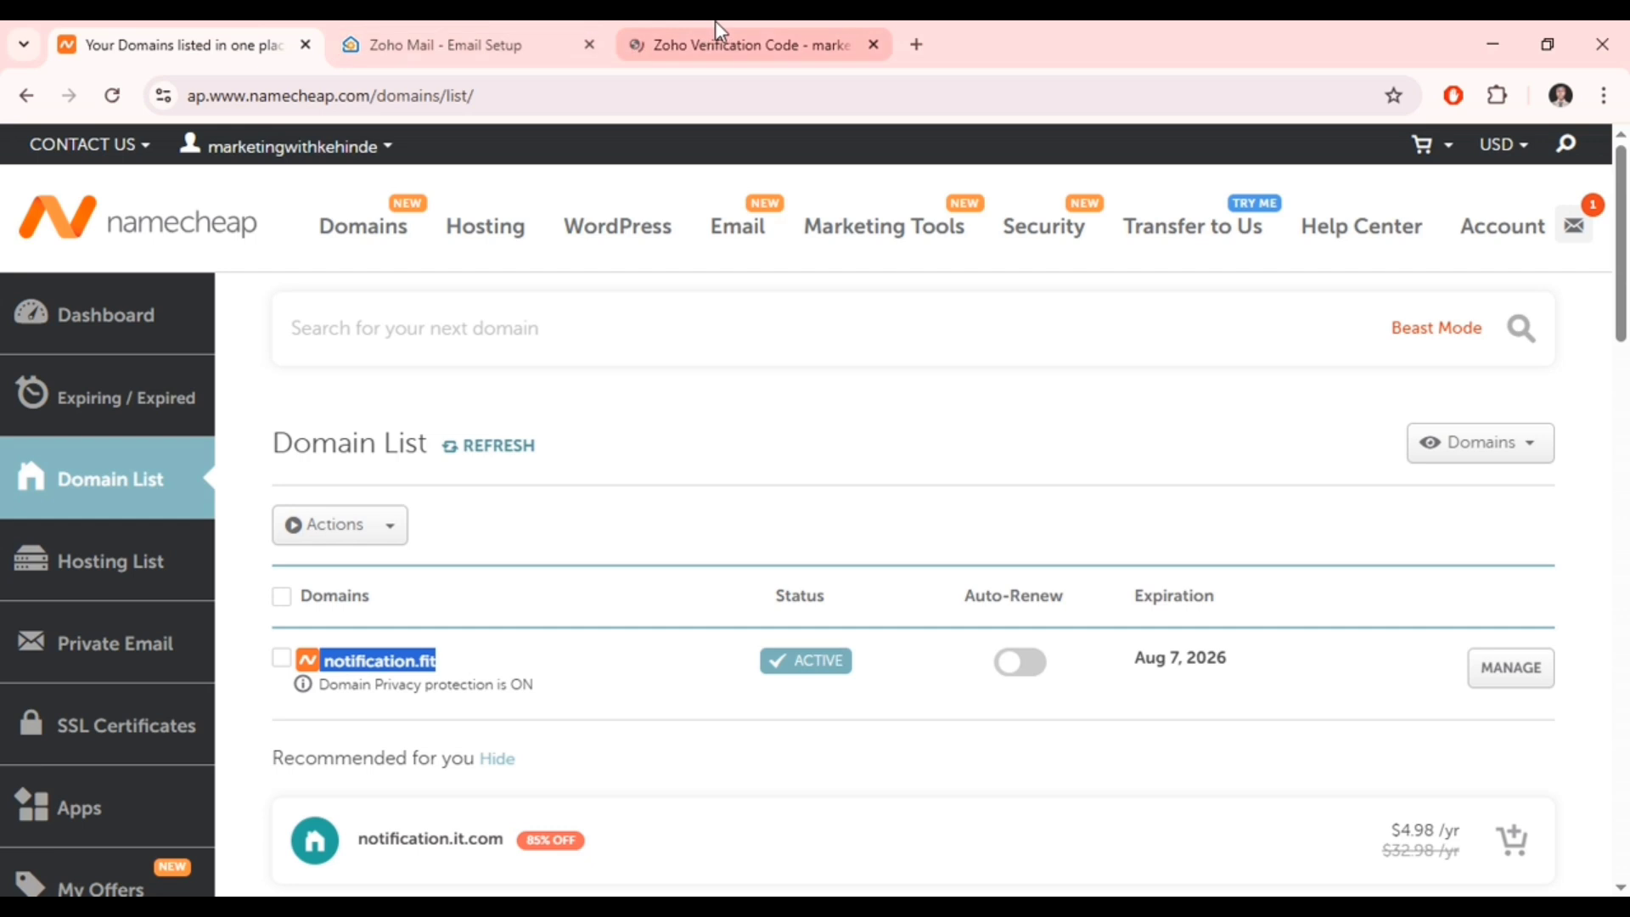
{"action": "left_click", "coordinate": [482, 24]}
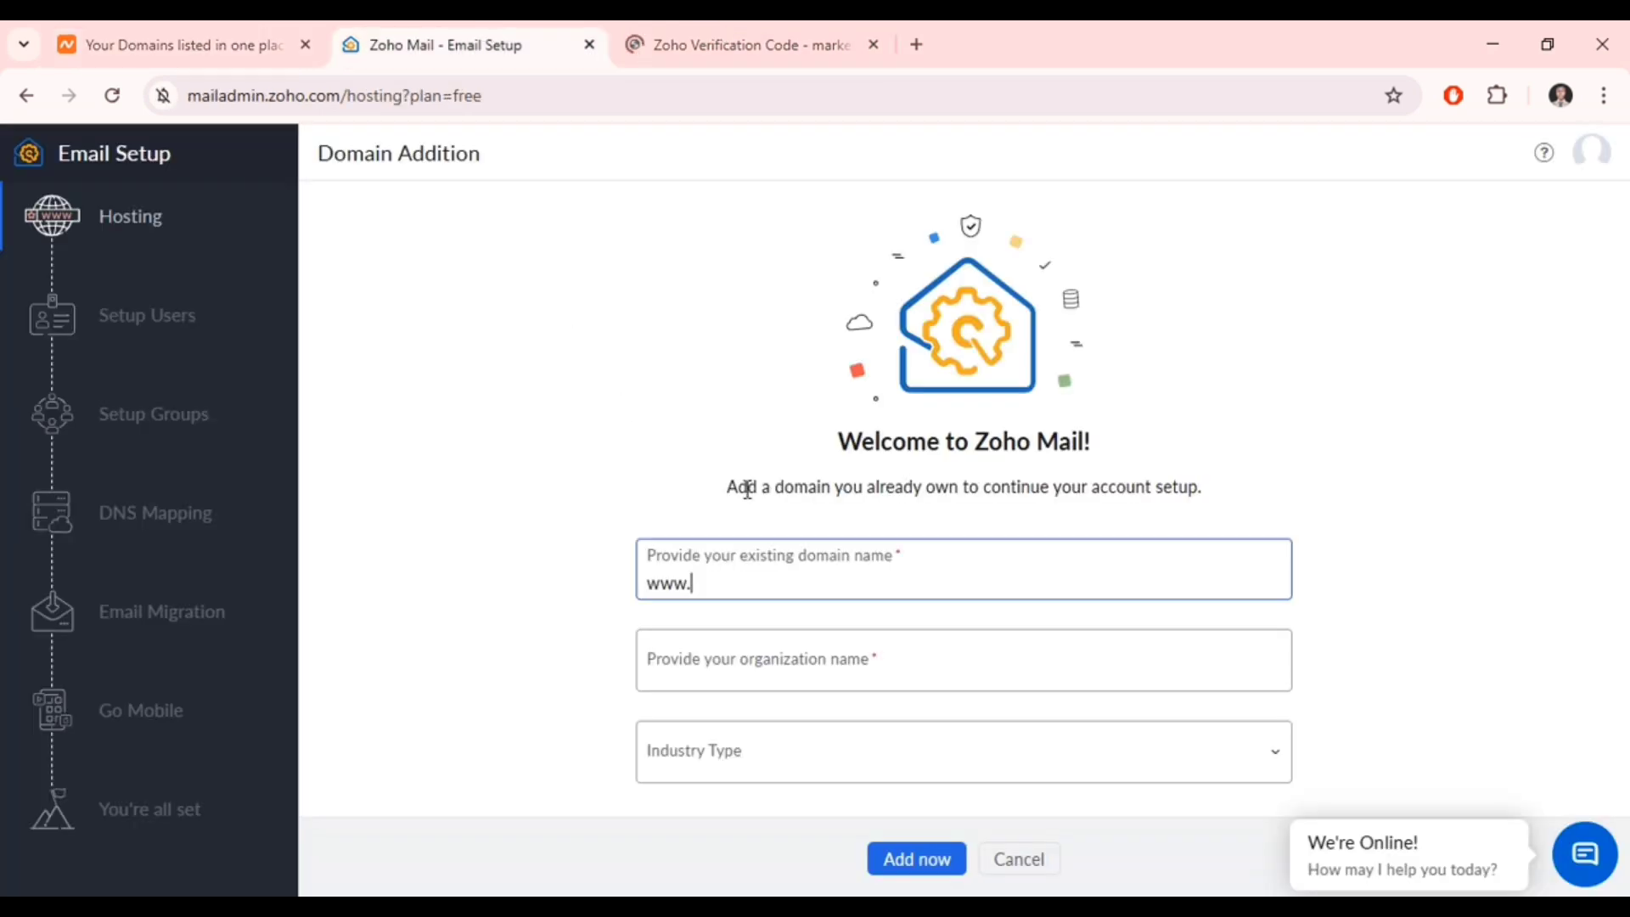
{"action": "key", "text": "ctrl+v"}
- Enter the organization name, set the industry to Marketing & Advertising, and submit the domain
{"action": "left_click", "coordinate": [717, 661]}
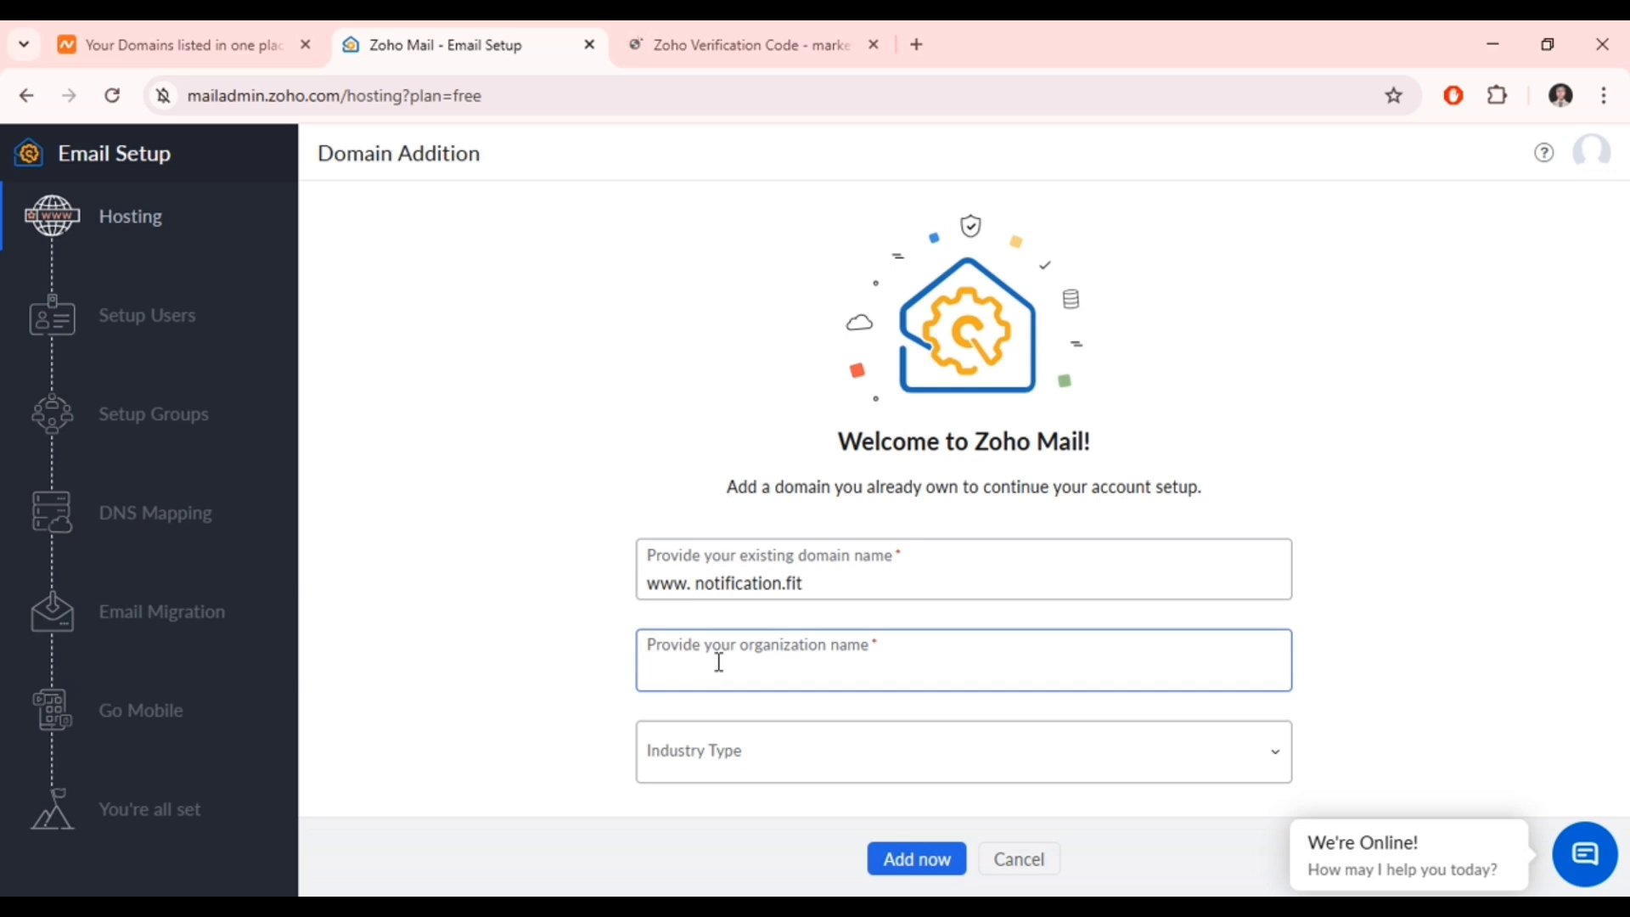
{"action": "type", "text": "John"}
{"action": "left_click", "coordinate": [720, 750]}
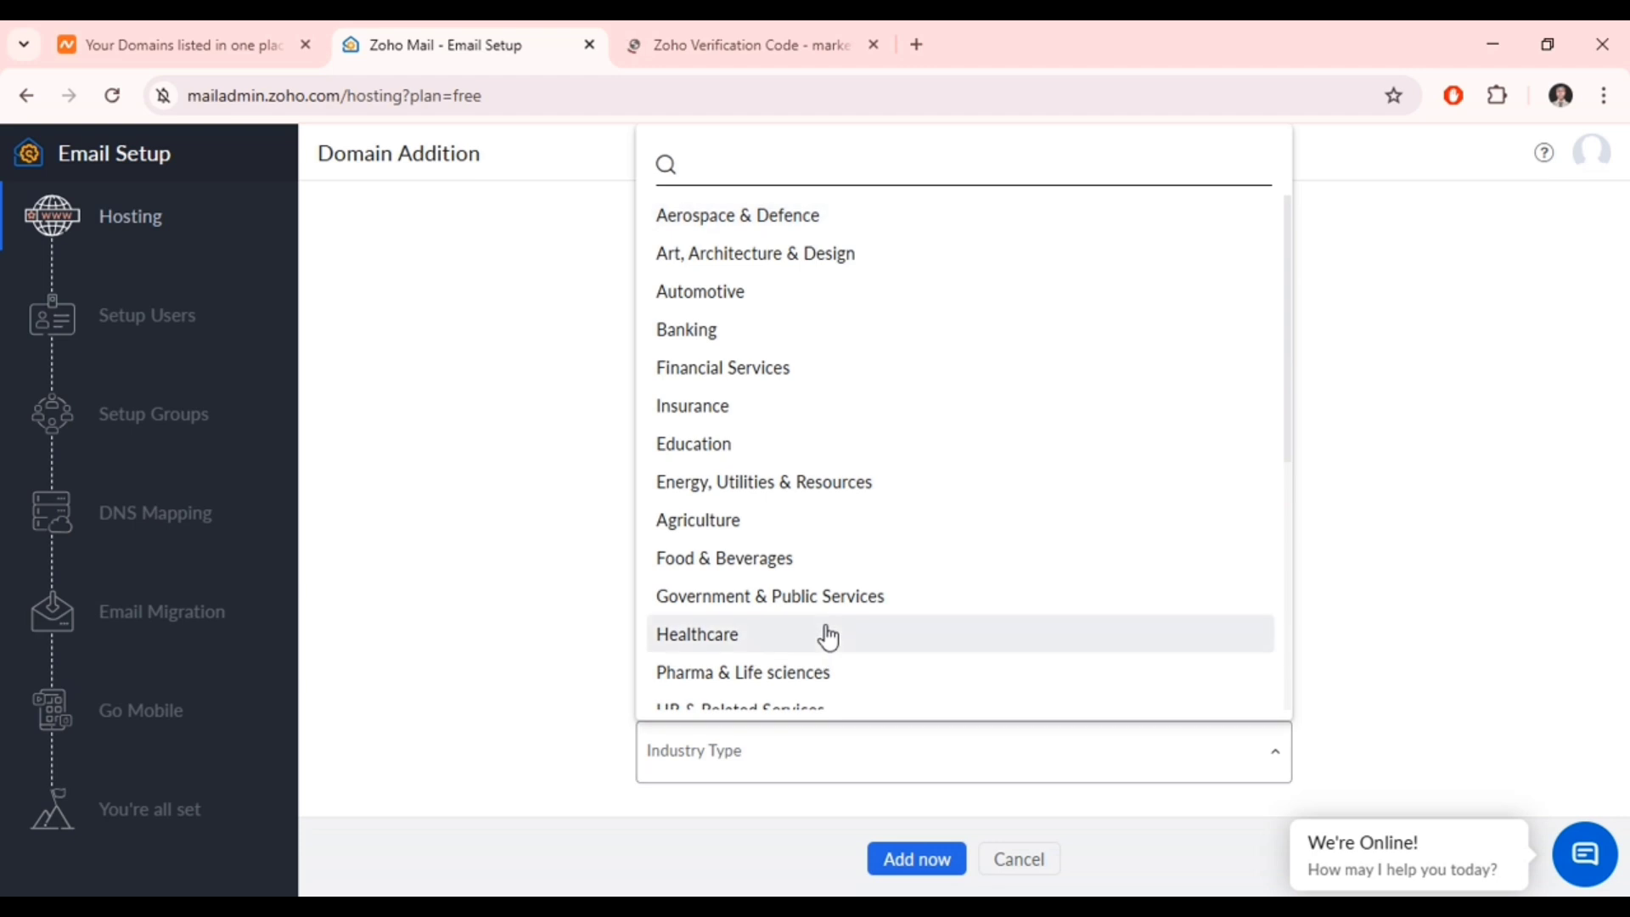
{"action": "scroll", "coordinate": [828, 637], "scroll_direction": "down", "scroll_amount": 5}
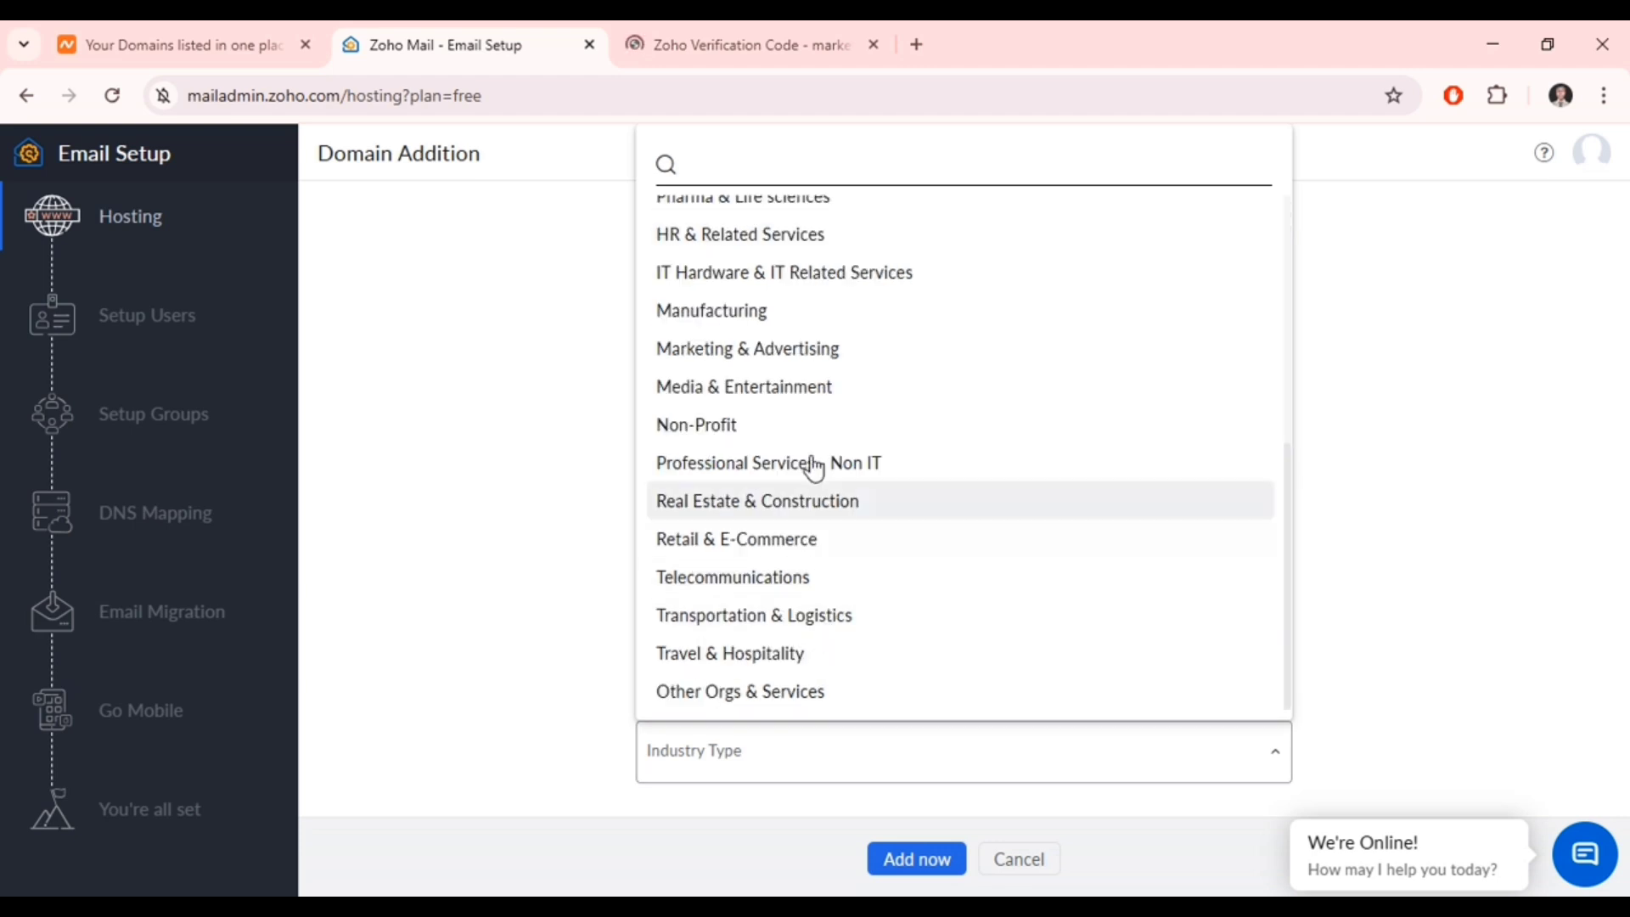
{"action": "left_click", "coordinate": [801, 355]}
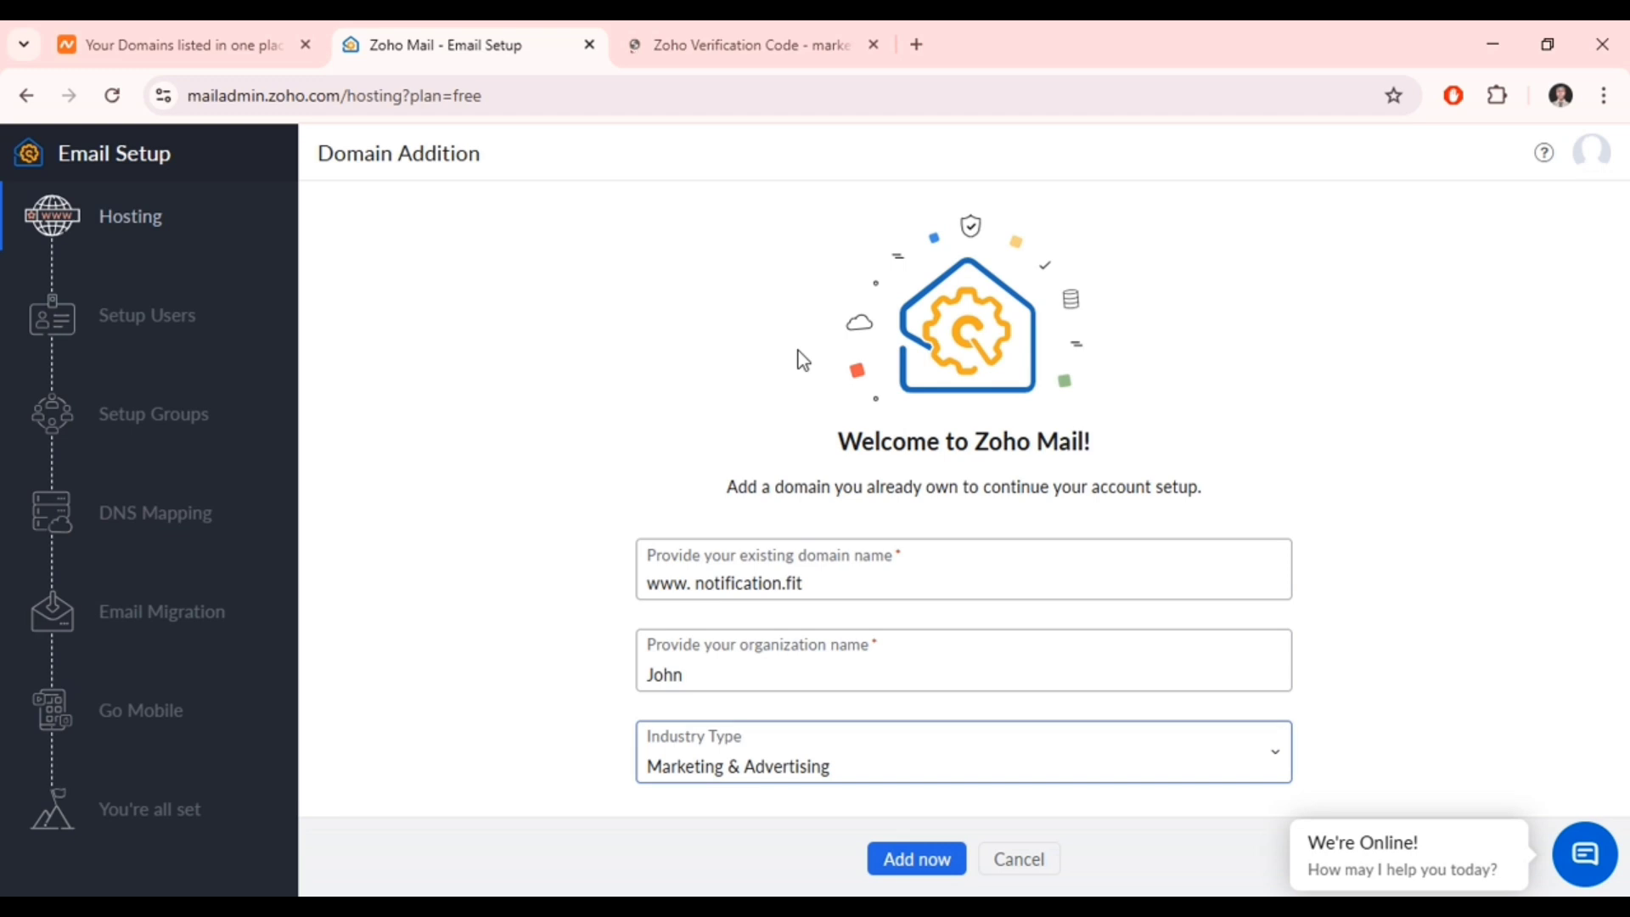
{"action": "left_click", "coordinate": [916, 872]}
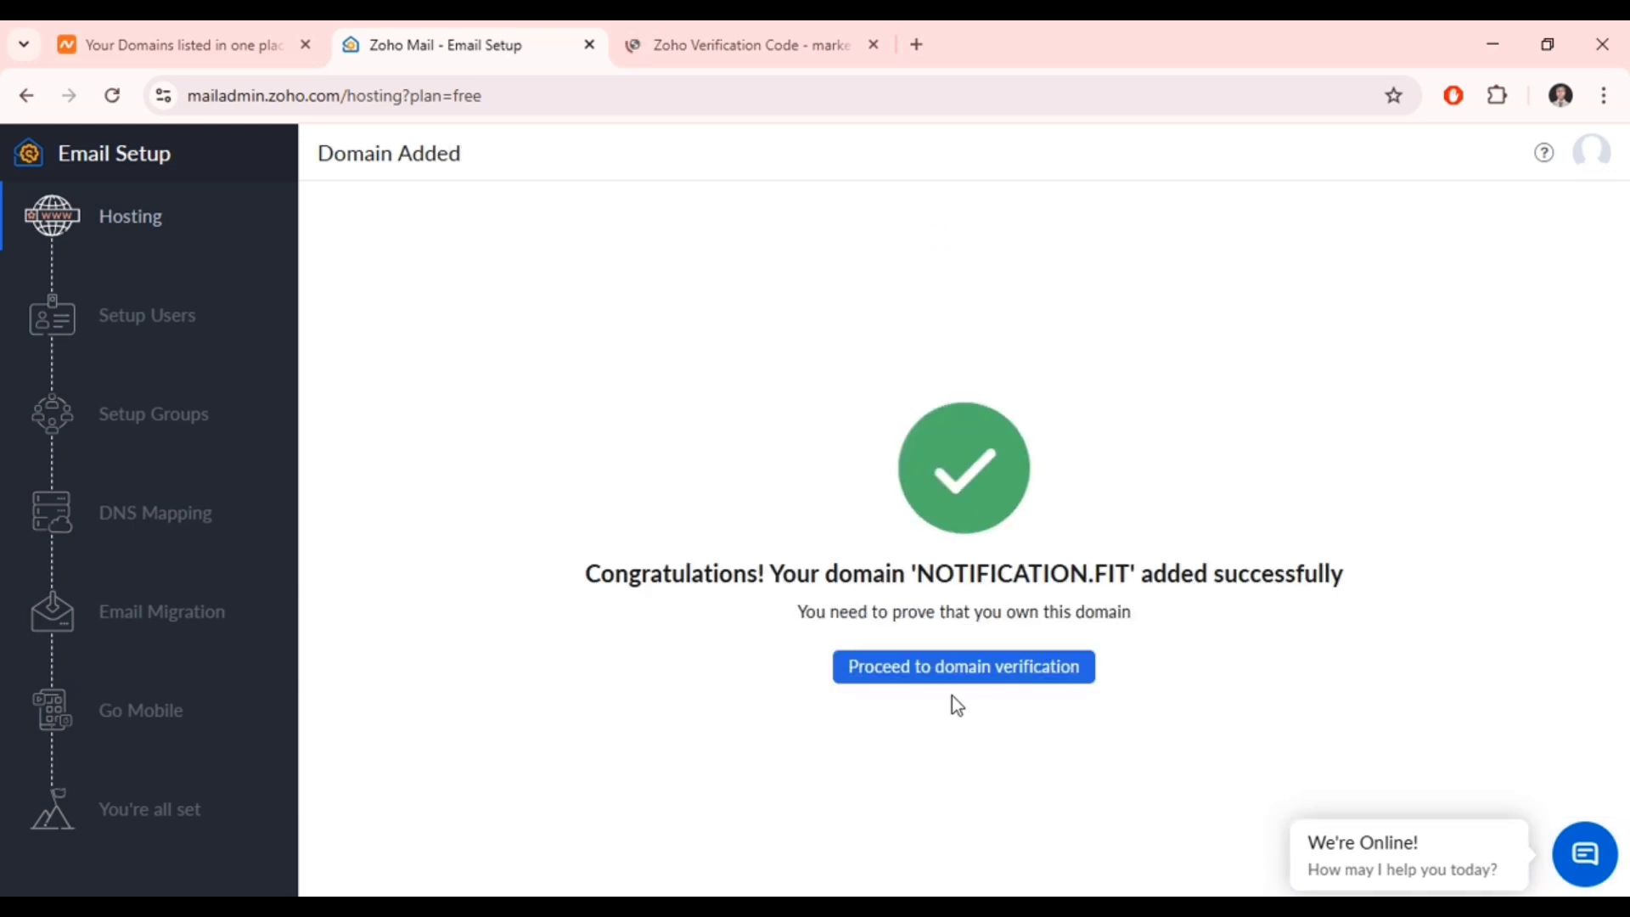
- Proceed to domain ownership verification for notification.fit
{"action": "left_click", "coordinate": [952, 686]}
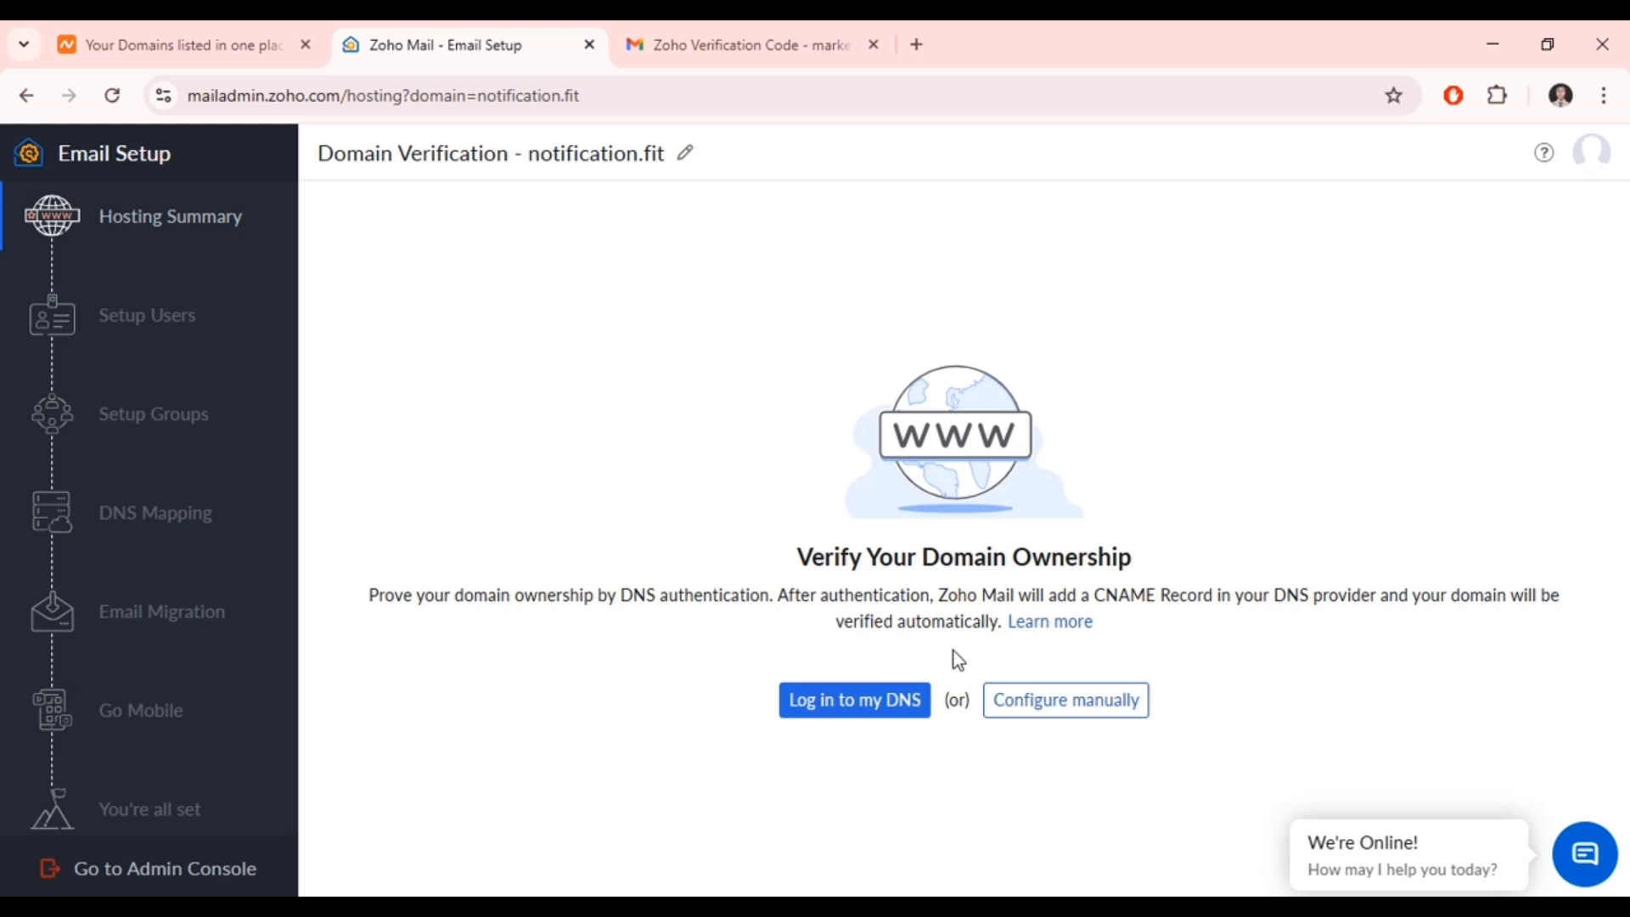
- Choose manual configuration to reveal the TXT record with host @ and the zoho-verification value
{"action": "double_click", "coordinate": [1023, 712]}
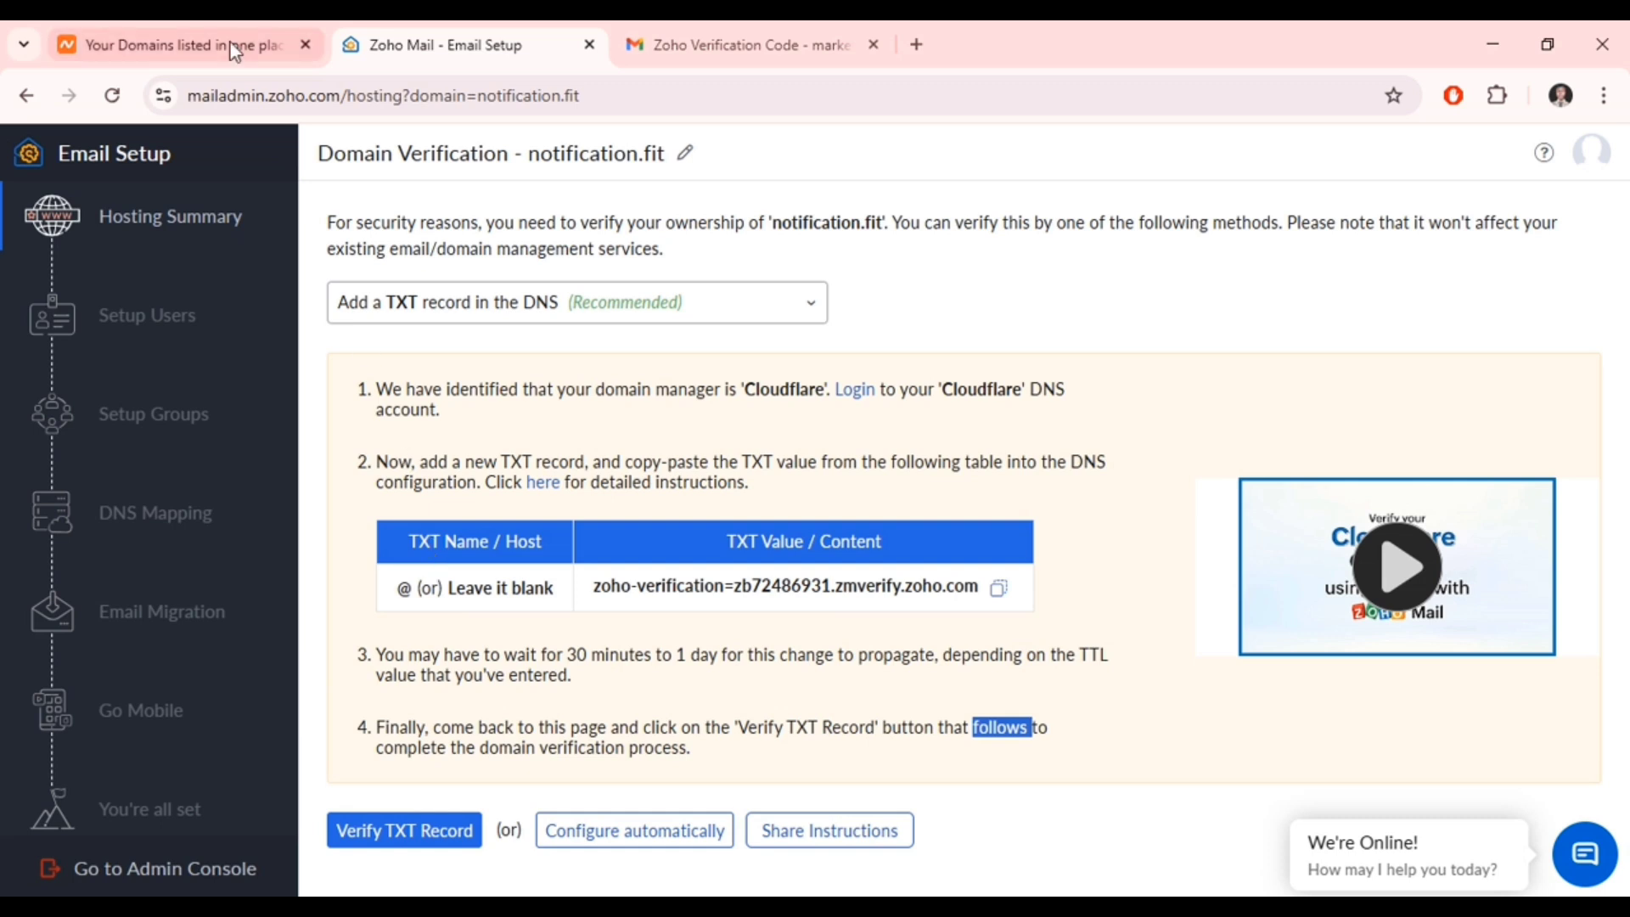
- Manage notification.fit in Namecheap and view its Advanced DNS host records
{"action": "left_click", "coordinate": [197, 22]}
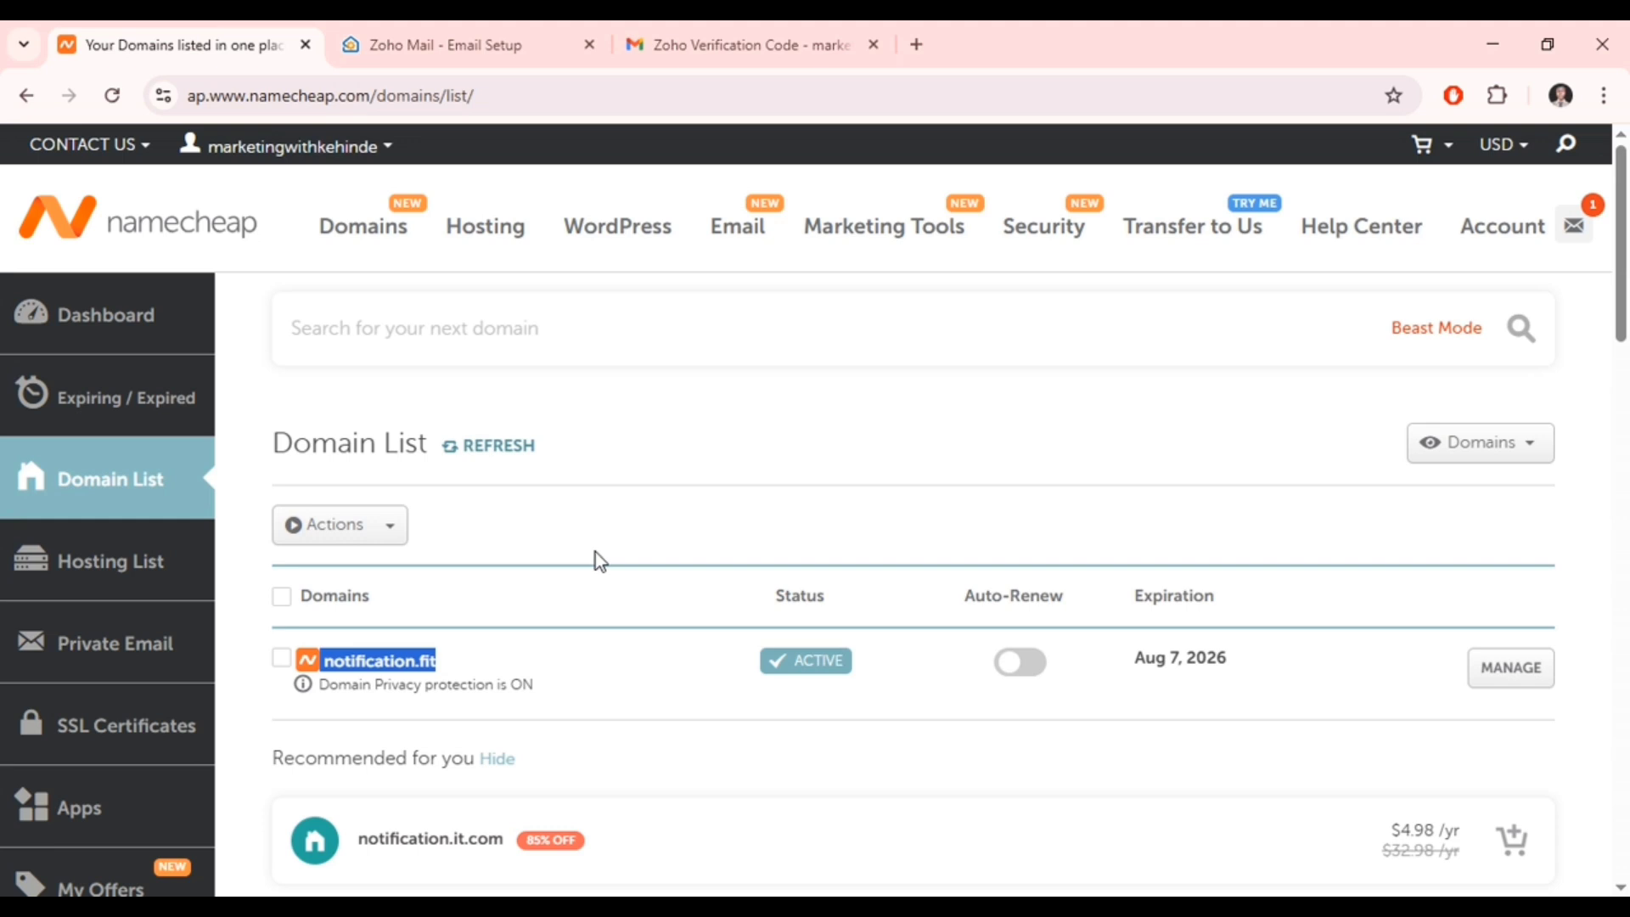
{"action": "left_click", "coordinate": [1525, 675]}
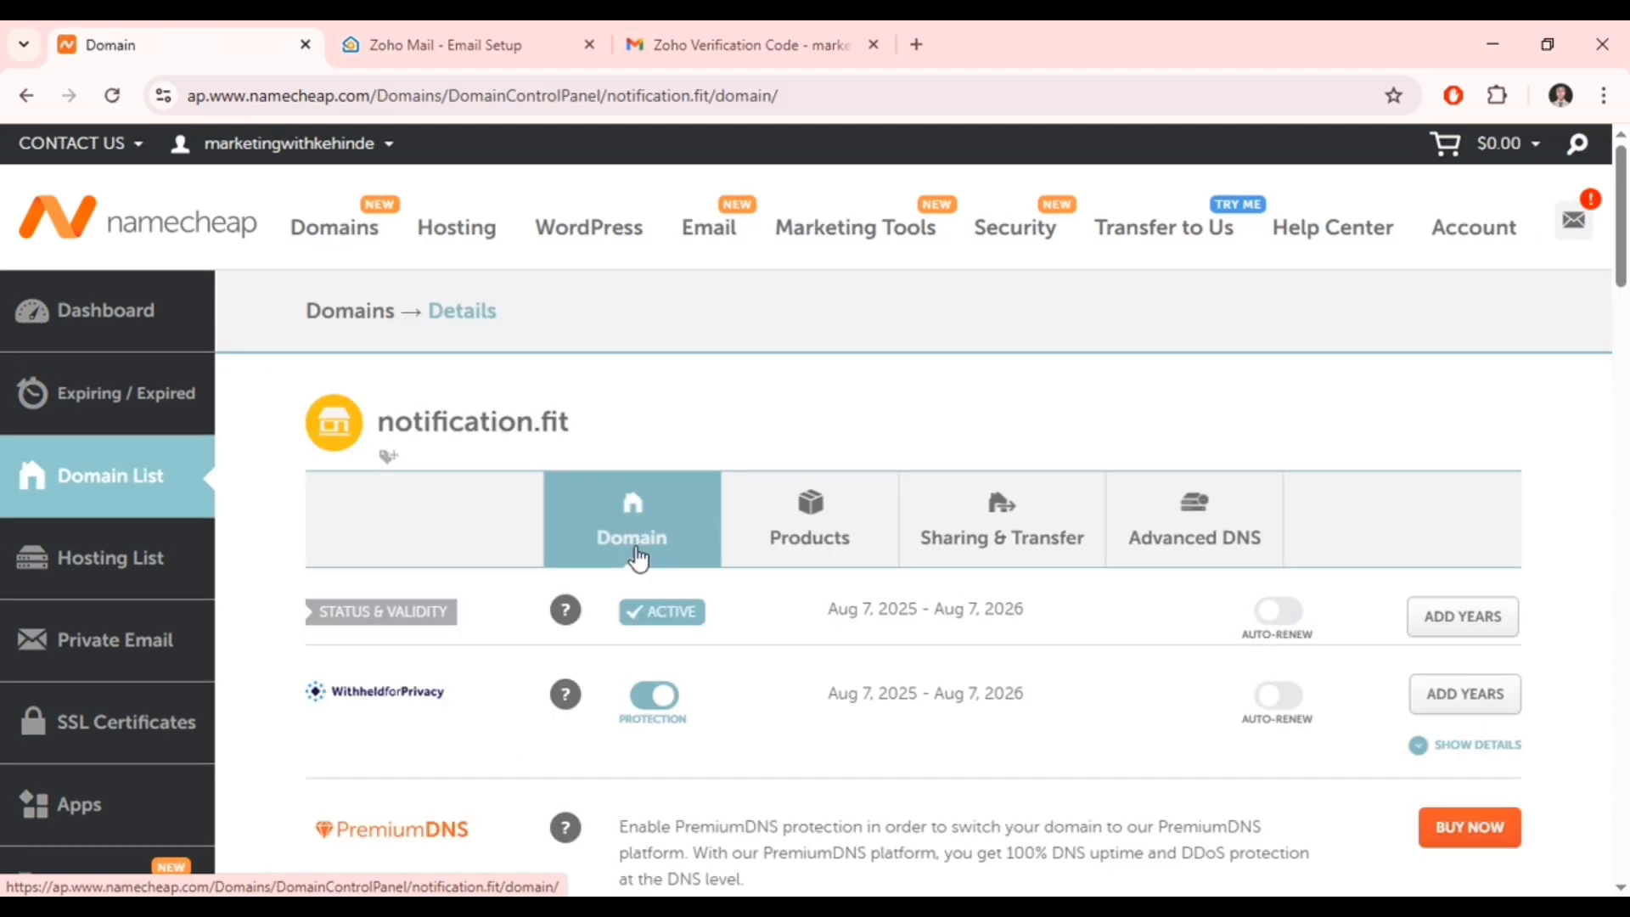
{"action": "left_click", "coordinate": [1168, 560]}
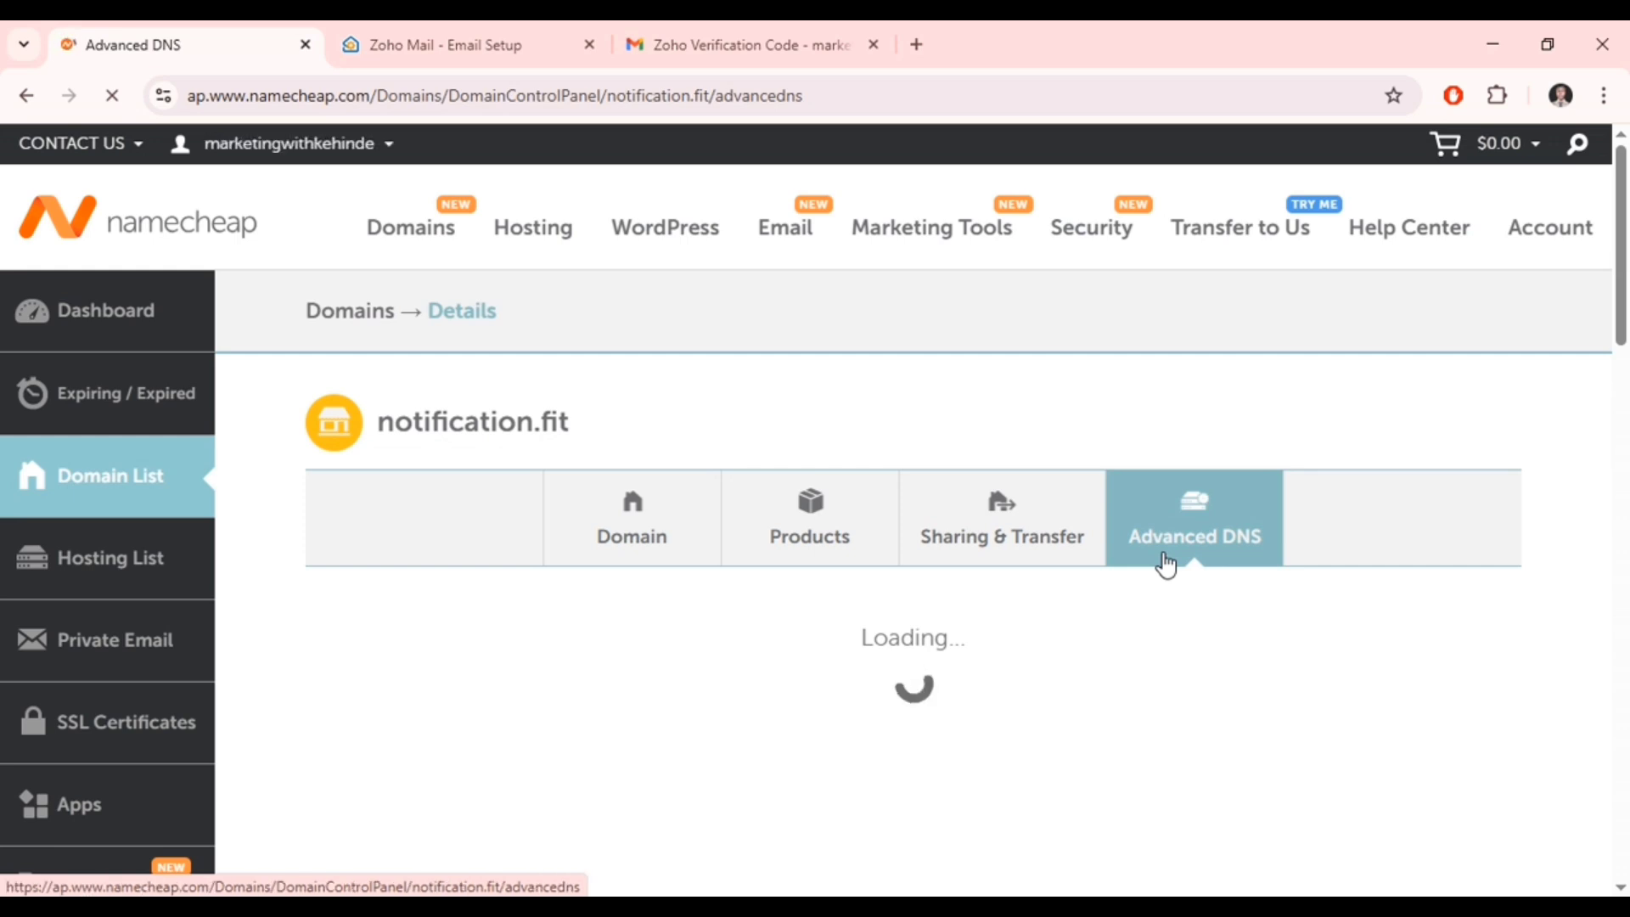
{"action": "scroll", "coordinate": [1163, 552], "scroll_direction": "down", "scroll_amount": 1}
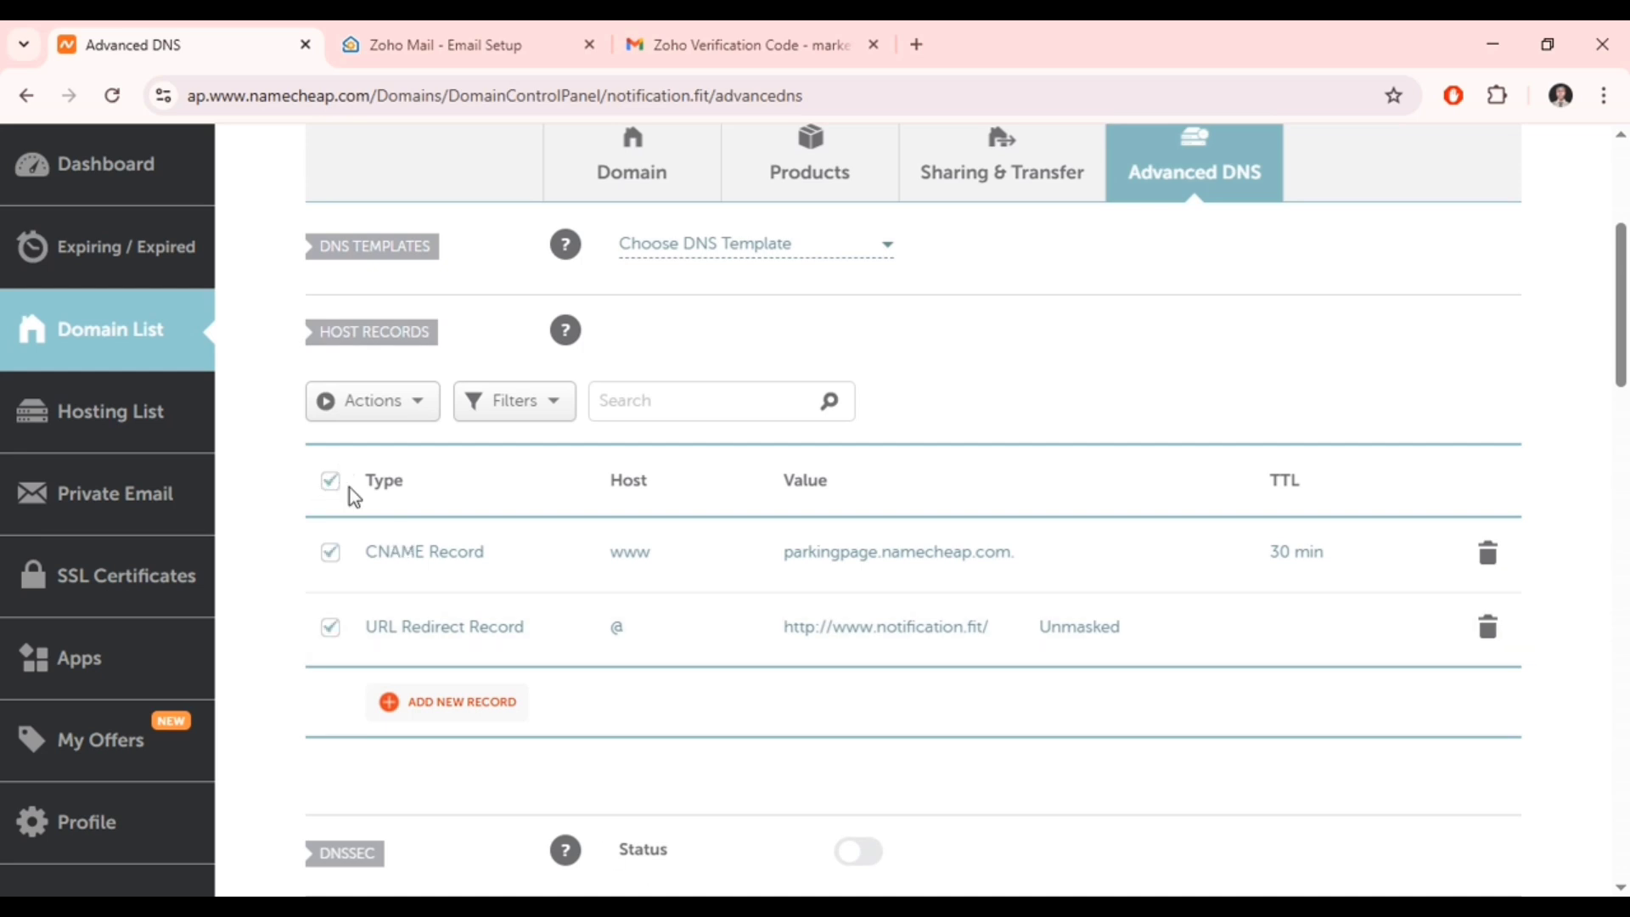
- Delete the CNAME and URL Redirect host records for notification.fit, confirming each deletion with Yes
{"action": "left_click", "coordinate": [1486, 554]}
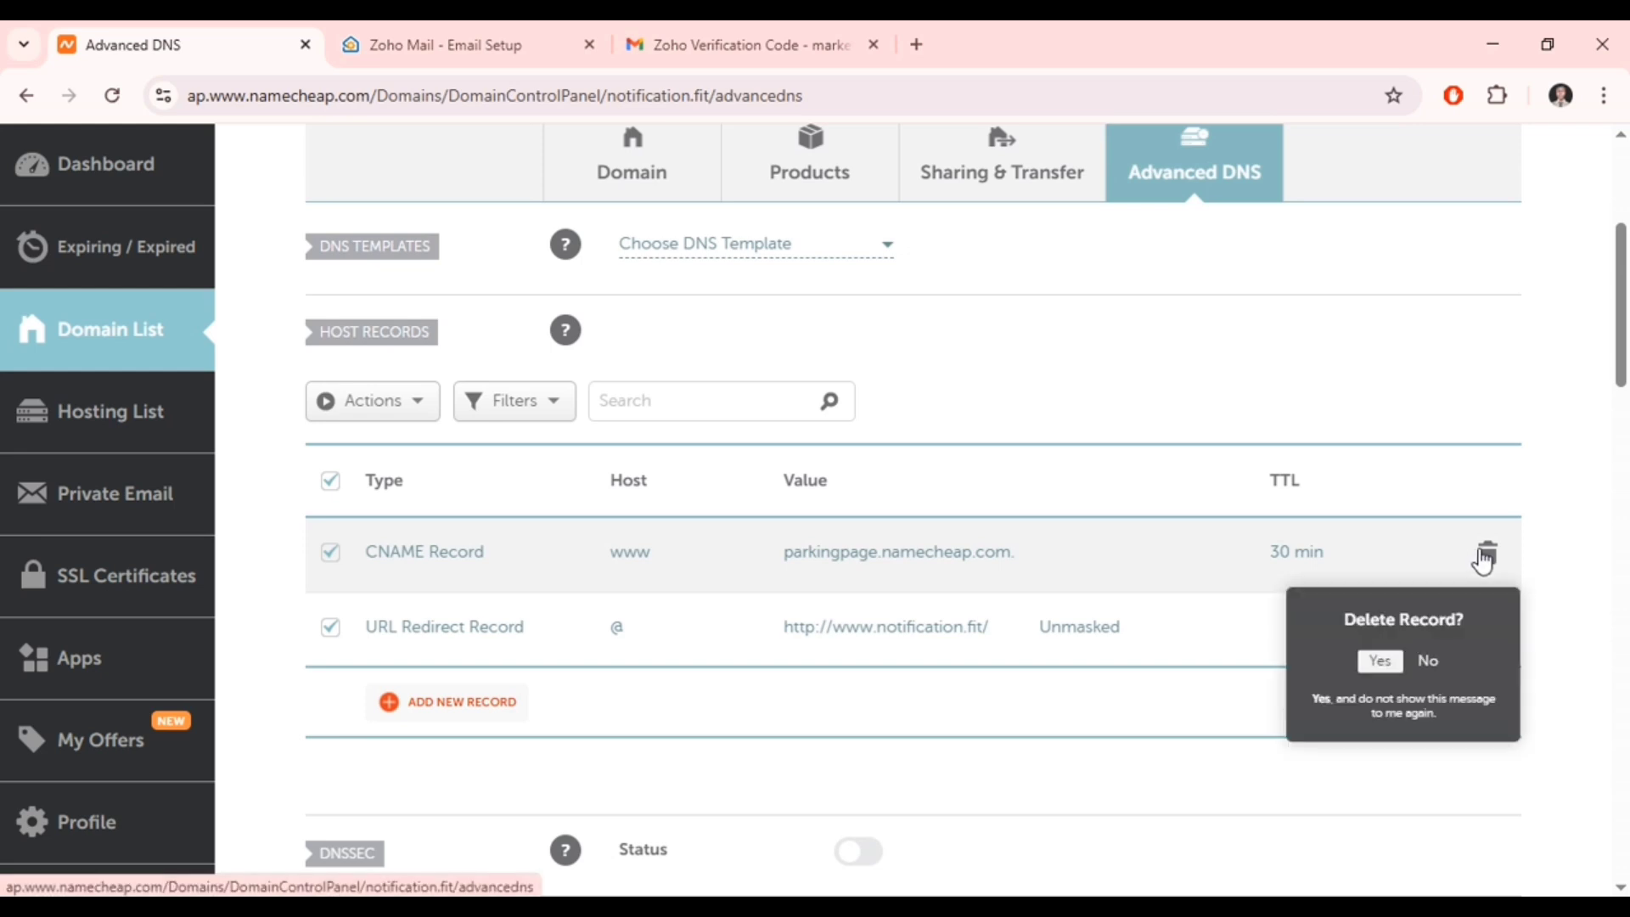
{"action": "left_click", "coordinate": [1381, 665]}
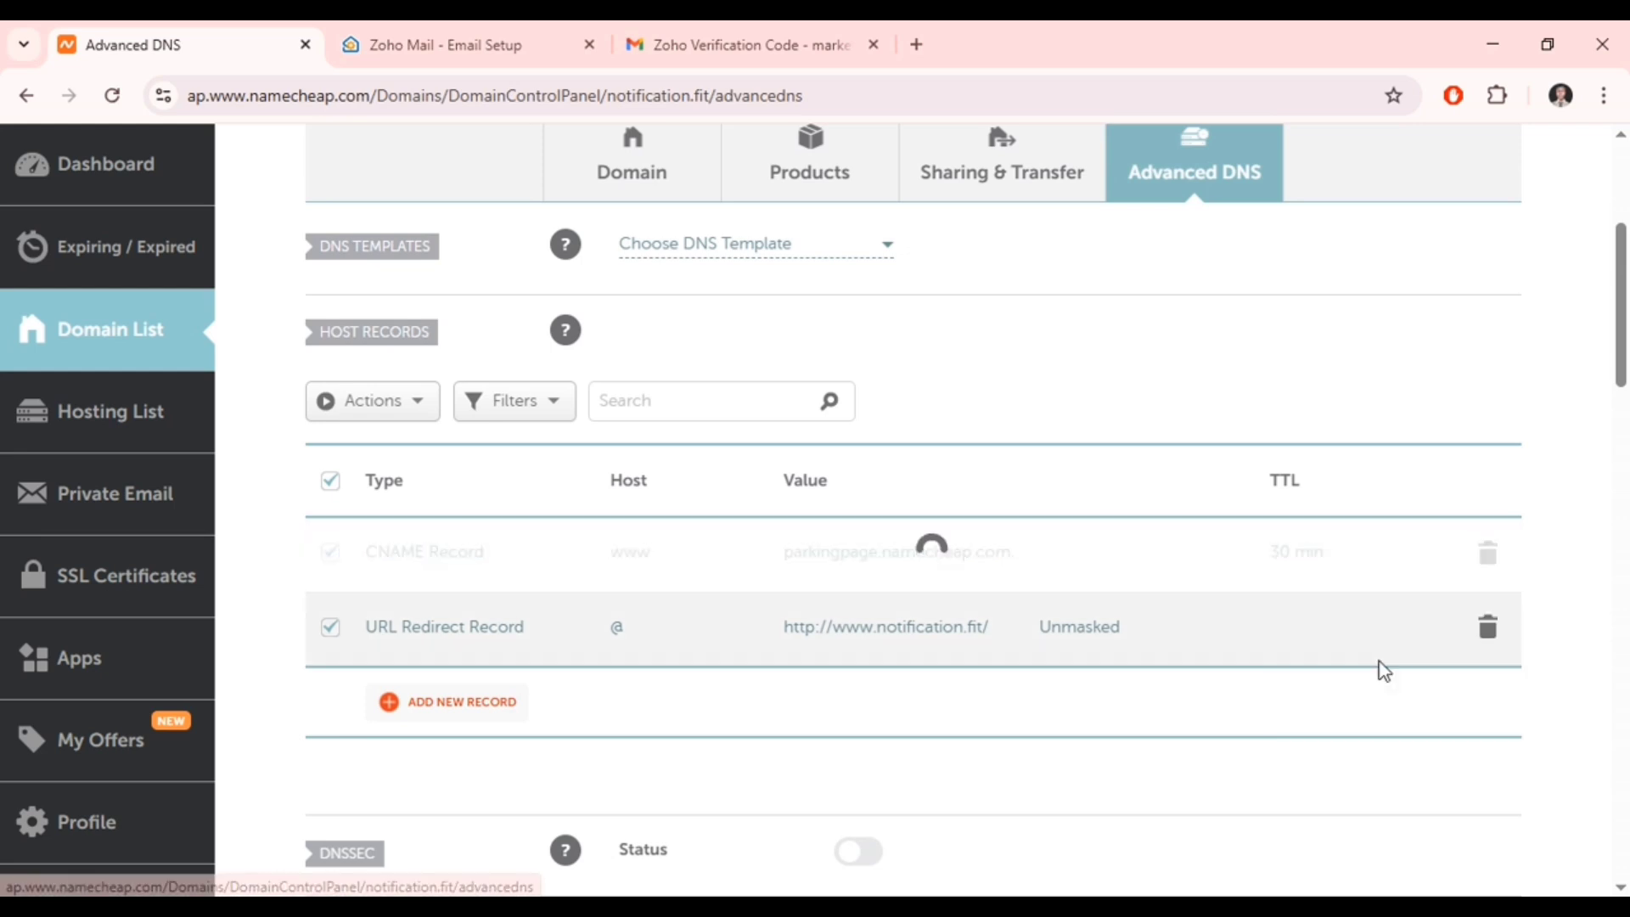
{"action": "left_click", "coordinate": [1489, 636]}
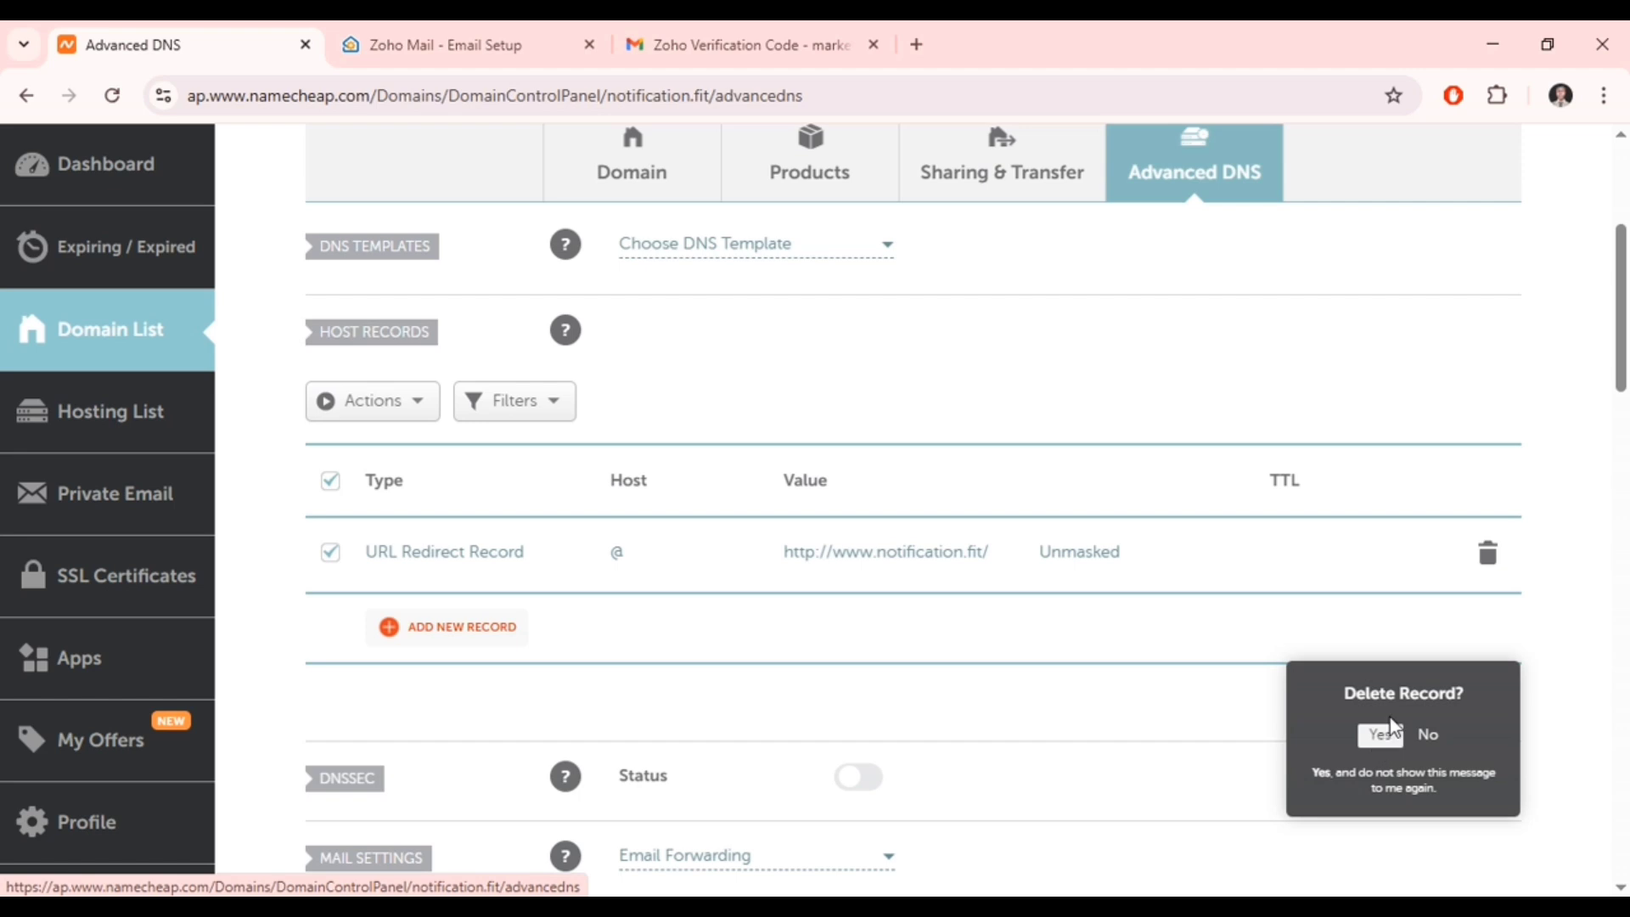
{"action": "left_click", "coordinate": [1487, 553]}
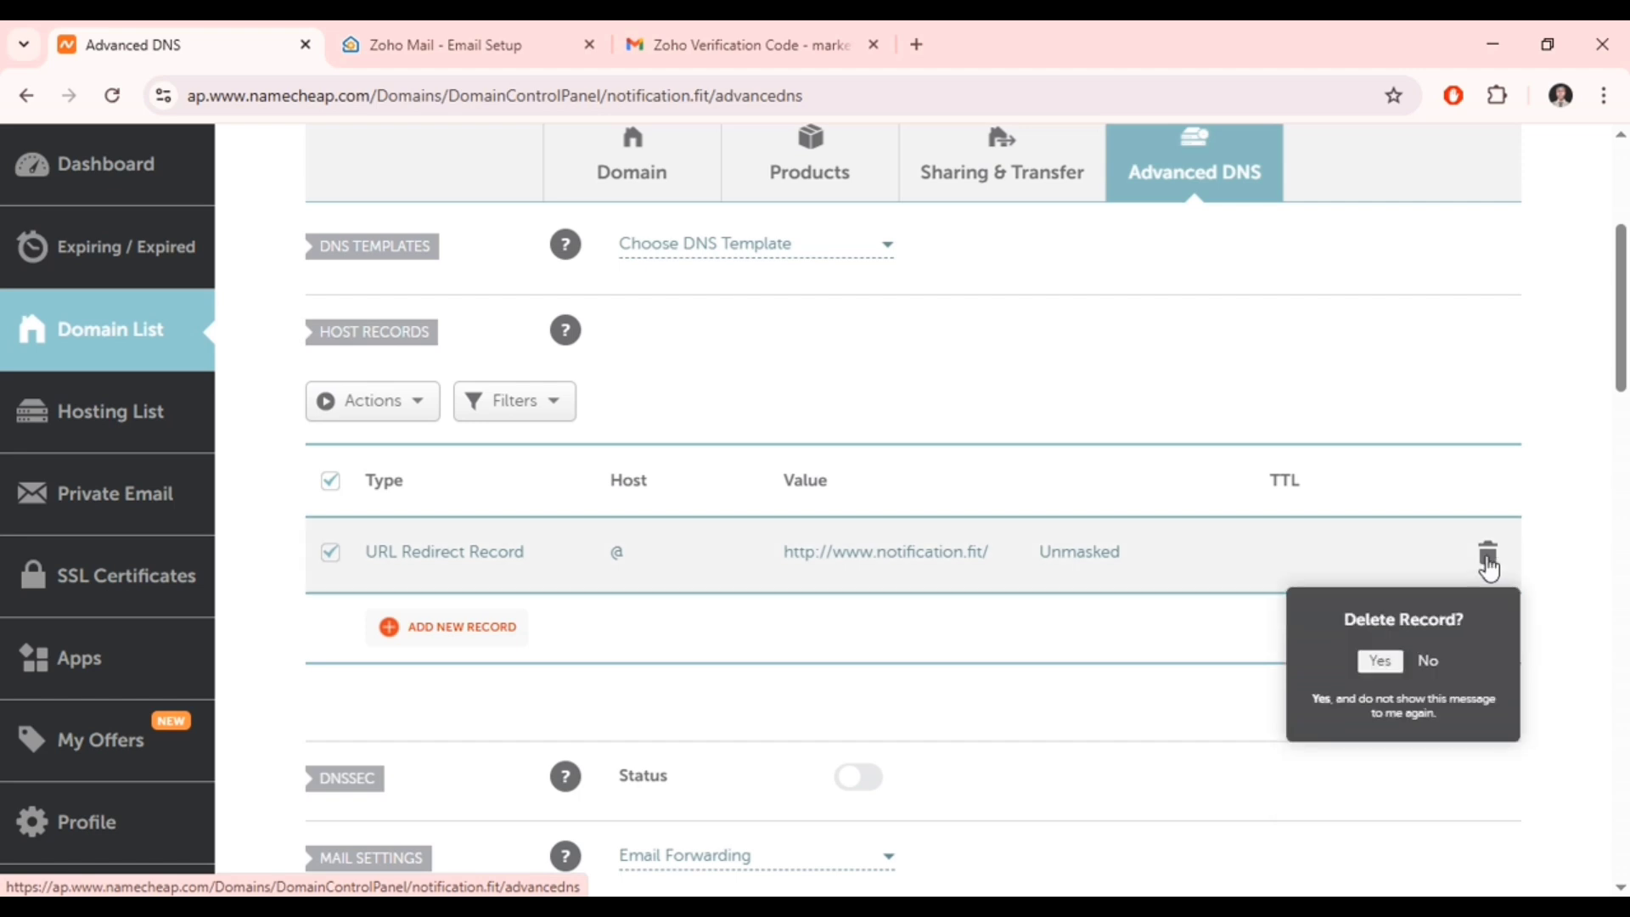
{"action": "left_click", "coordinate": [1393, 664]}
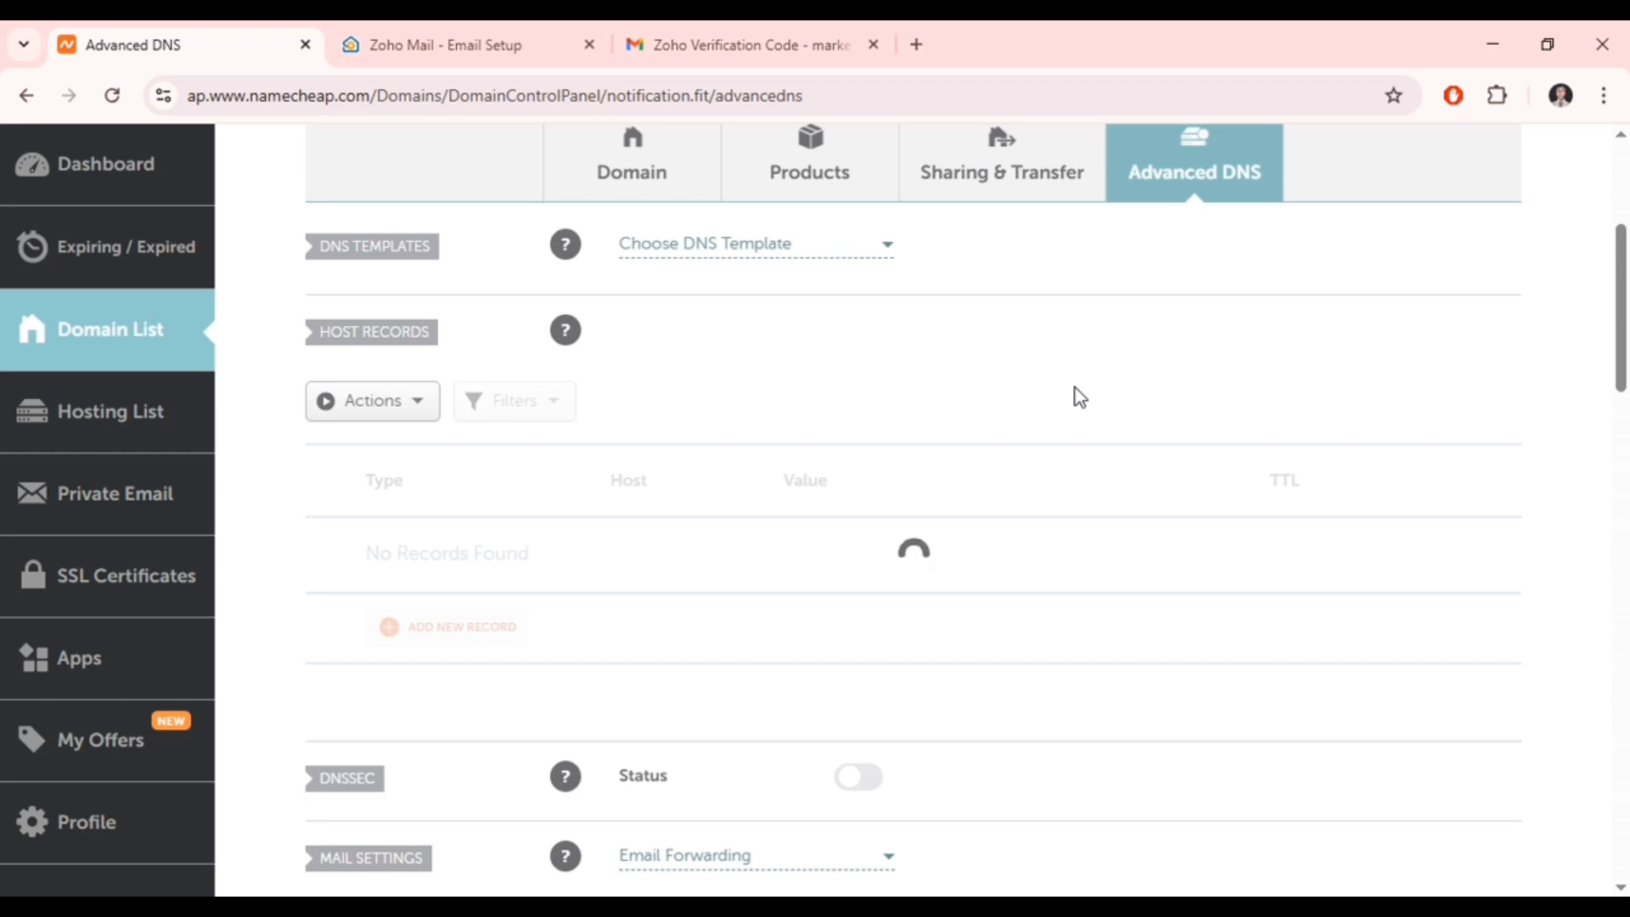
{"action": "left_click", "coordinate": [474, 36]}
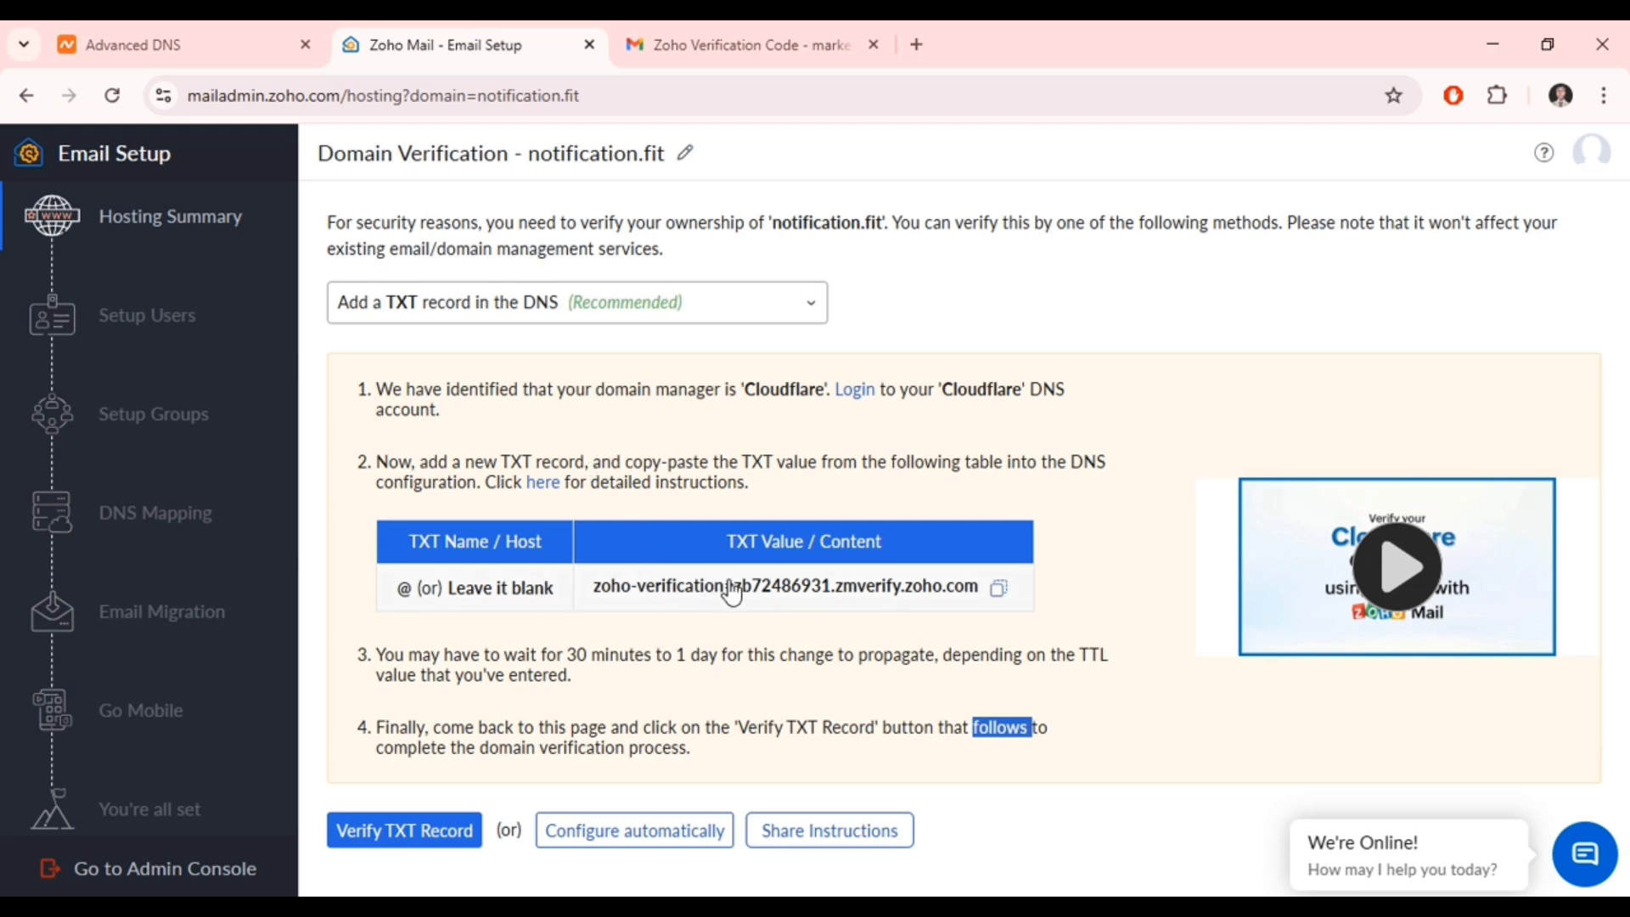
- Copy the zoho-verification TXT value shown in Zoho Mail's verification instructions
{"action": "left_click", "coordinate": [1002, 592]}
- Save a Namecheap TXT record with host @ and value zoho-verification=zb72486931.zmverify.zoho.com
{"action": "left_click", "coordinate": [208, 38]}
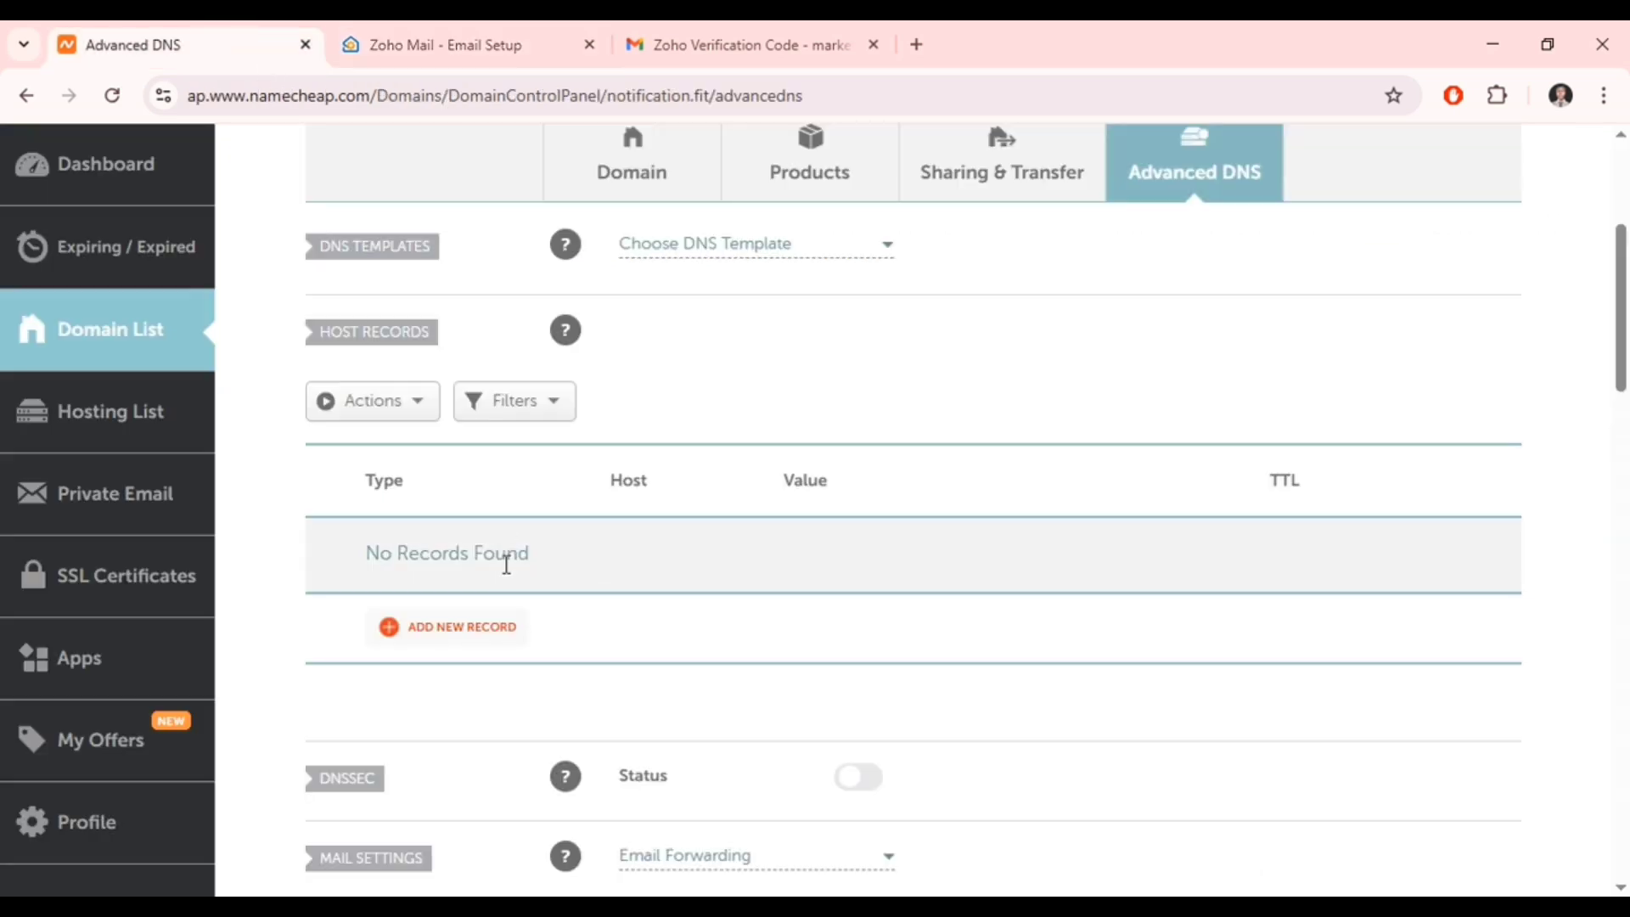
{"action": "left_click", "coordinate": [481, 637]}
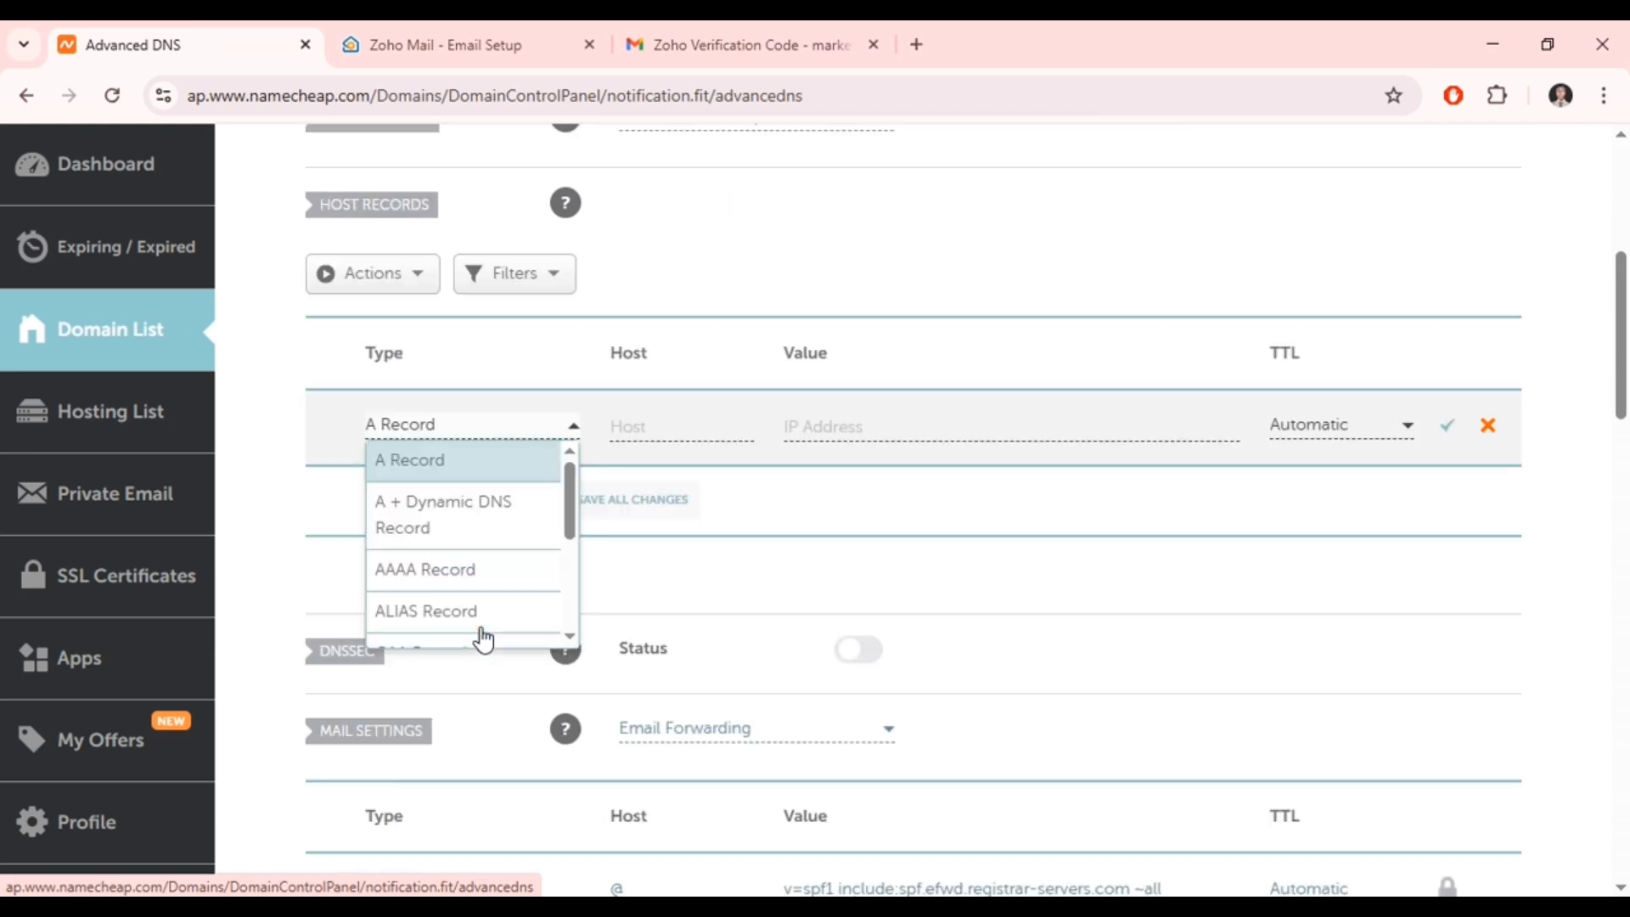
{"action": "left_click_drag", "start_coordinate": [569, 497], "coordinate": [569, 586]}
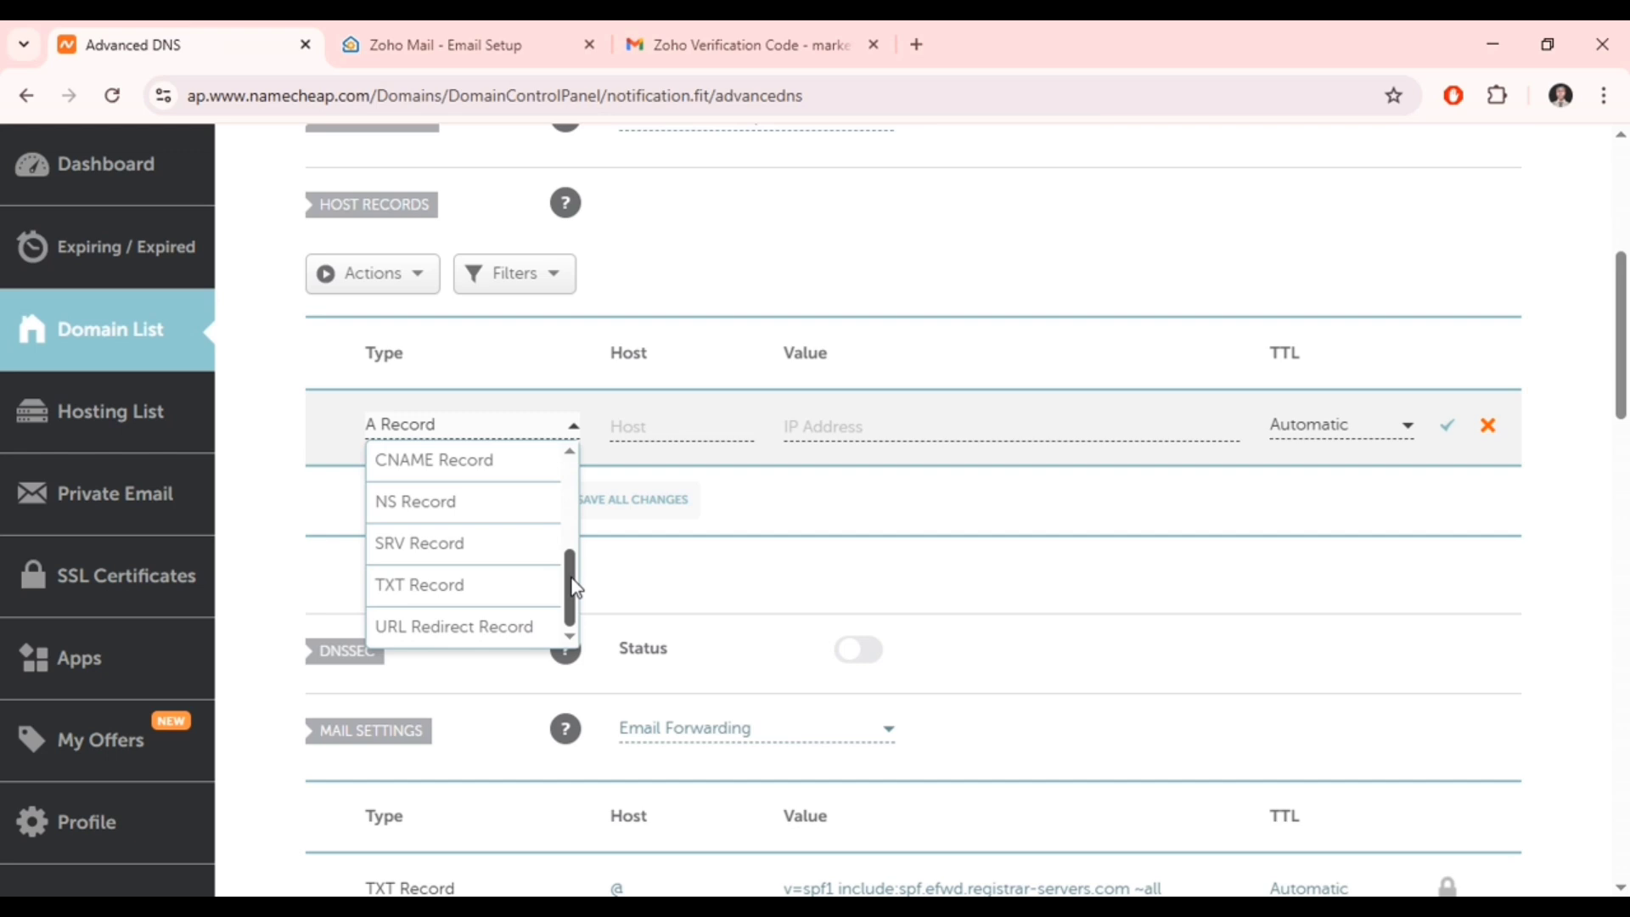
{"action": "left_click", "coordinate": [530, 594]}
{"action": "left_click", "coordinate": [630, 426]}
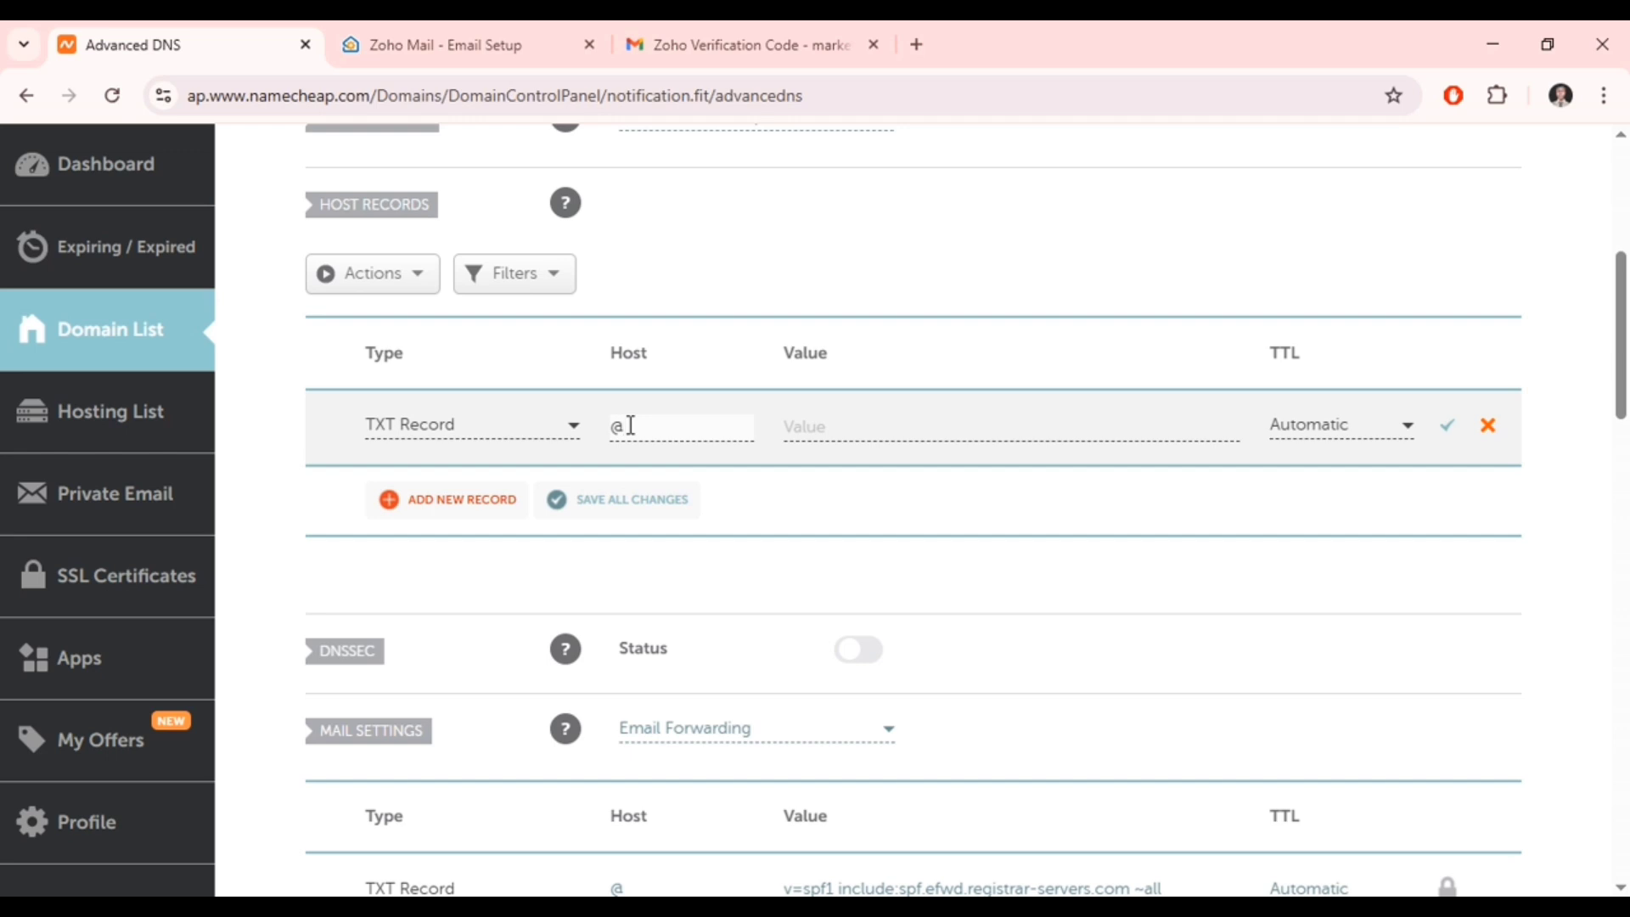
{"action": "left_click", "coordinate": [821, 426]}
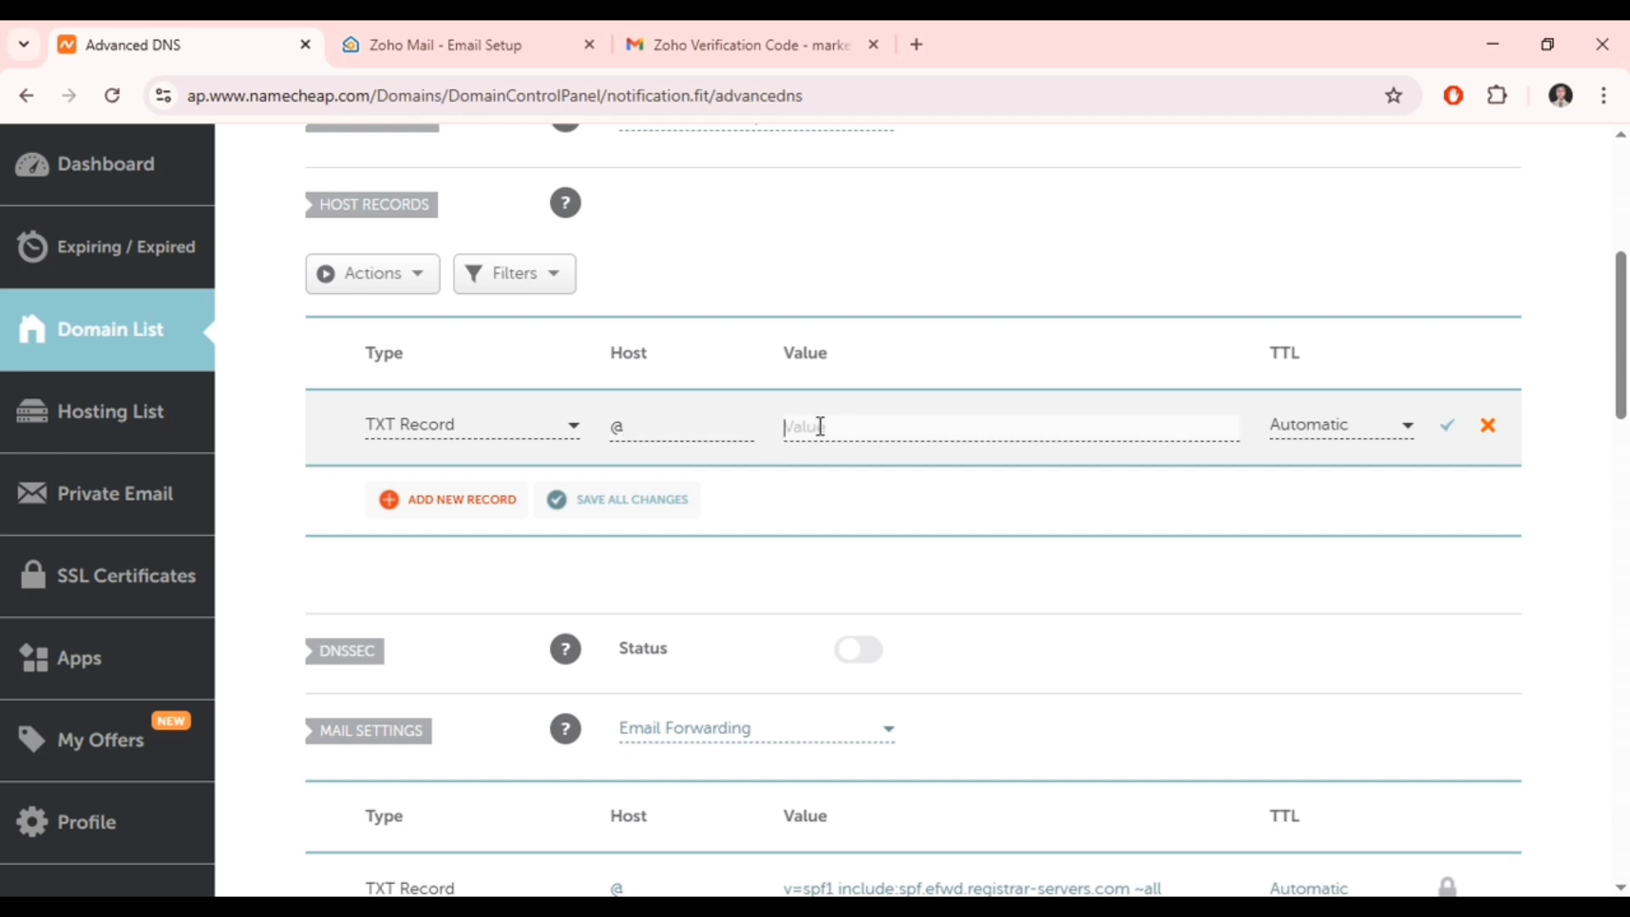
{"action": "key", "text": "ctrl+v"}
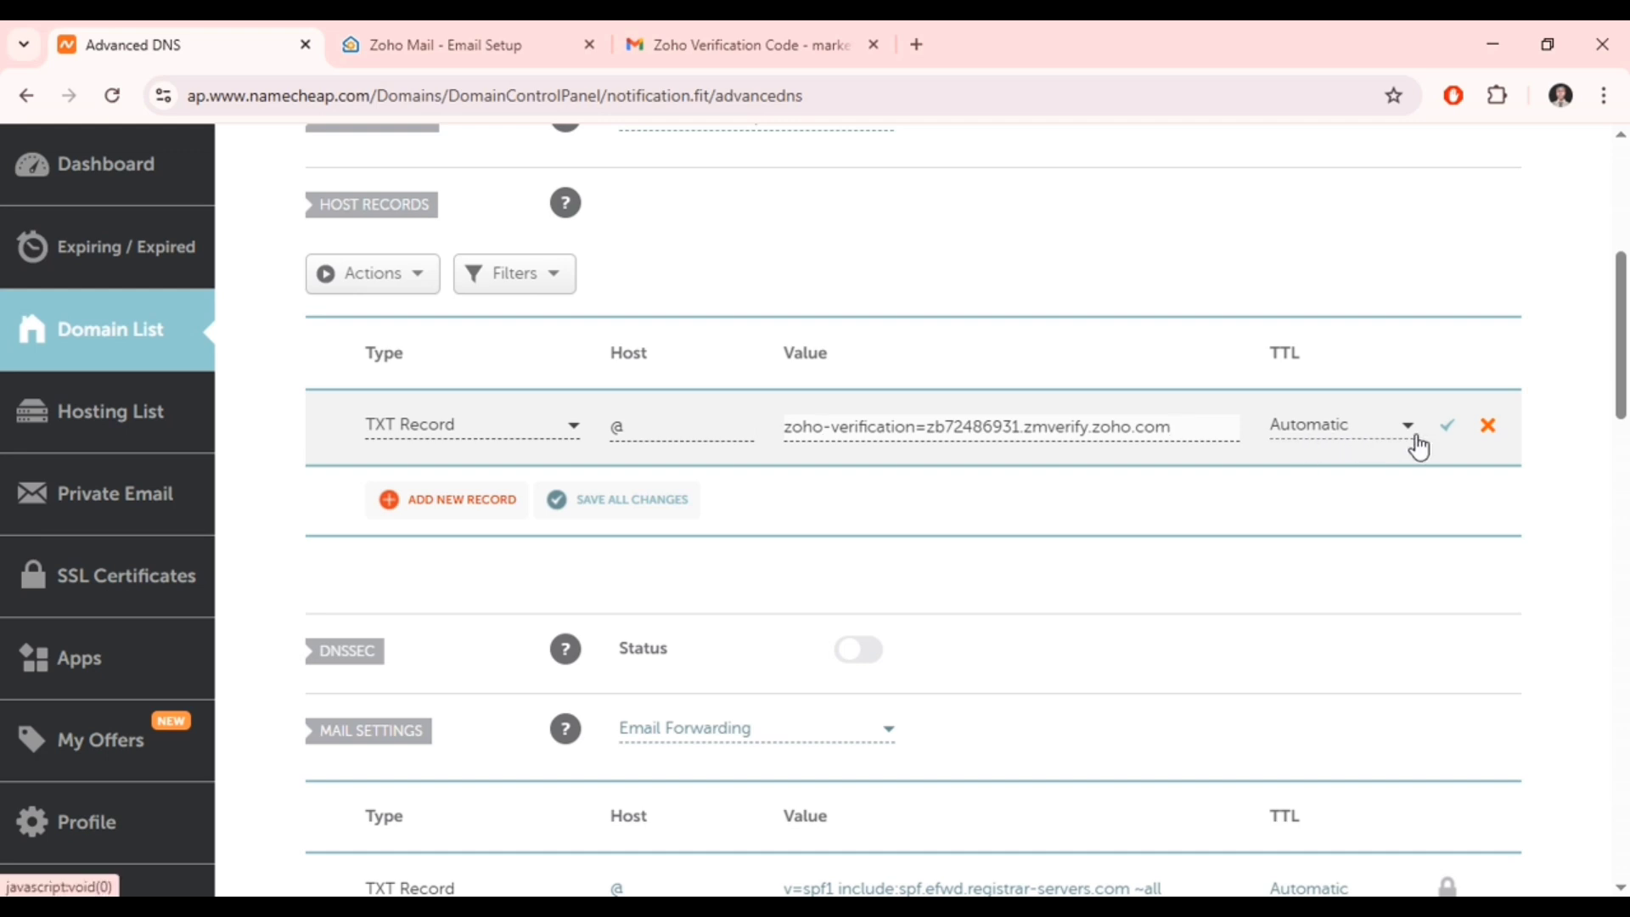
{"action": "left_click", "coordinate": [1455, 433]}
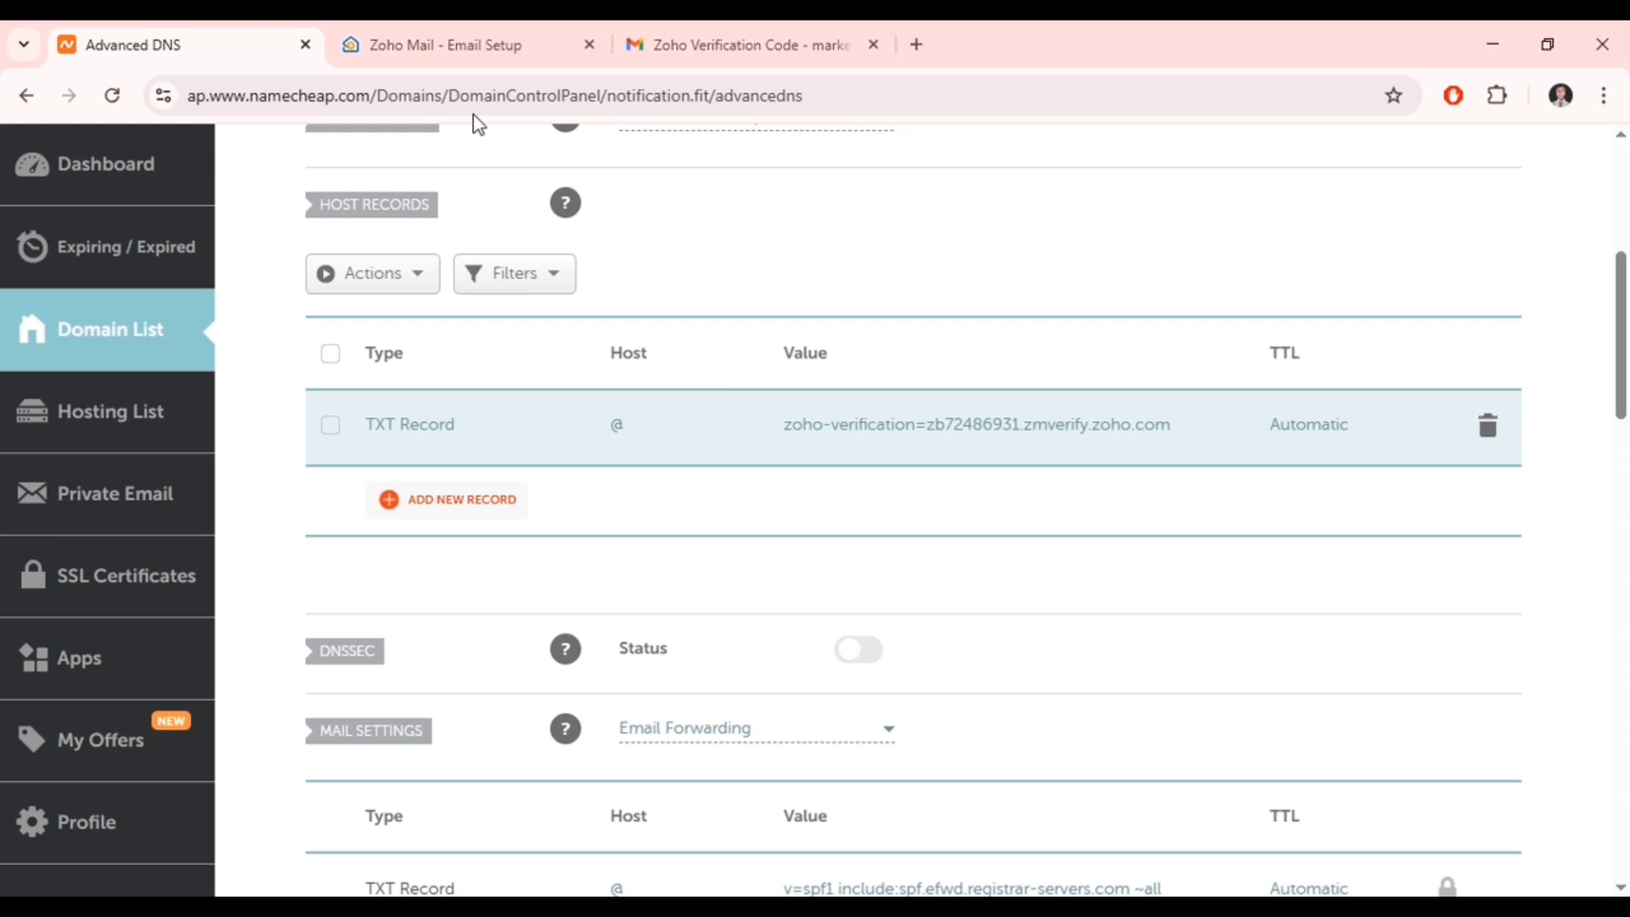
{"action": "left_click", "coordinate": [466, 46]}
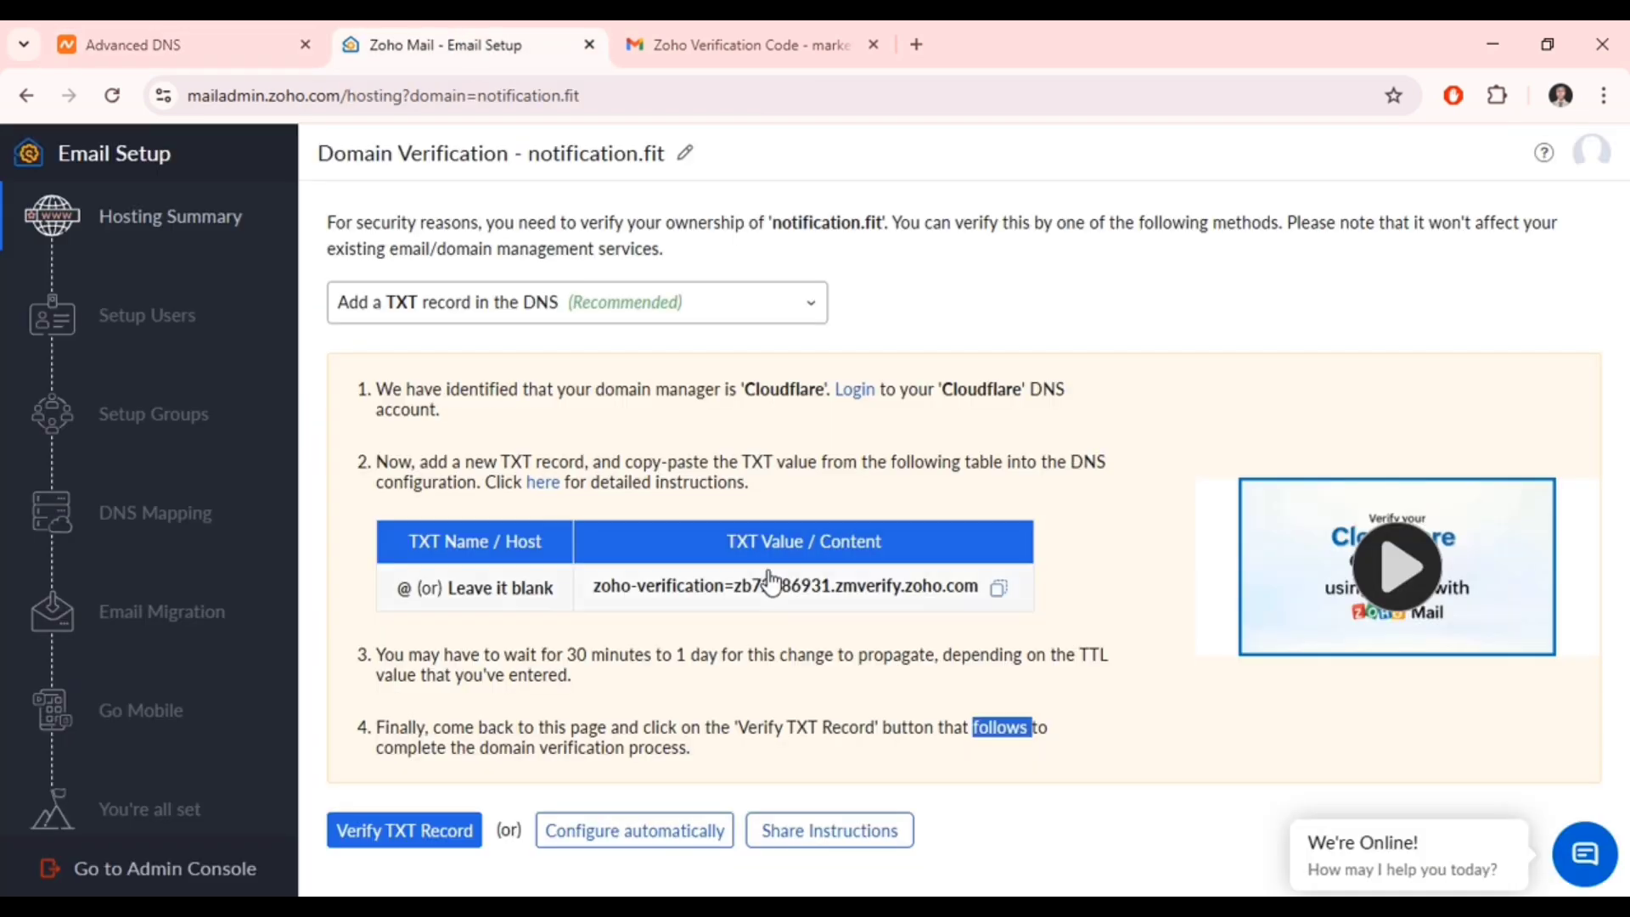
- Run Verify TXT Record in Zoho Mail to confirm ownership of notification.fit
{"action": "left_click", "coordinate": [451, 838]}
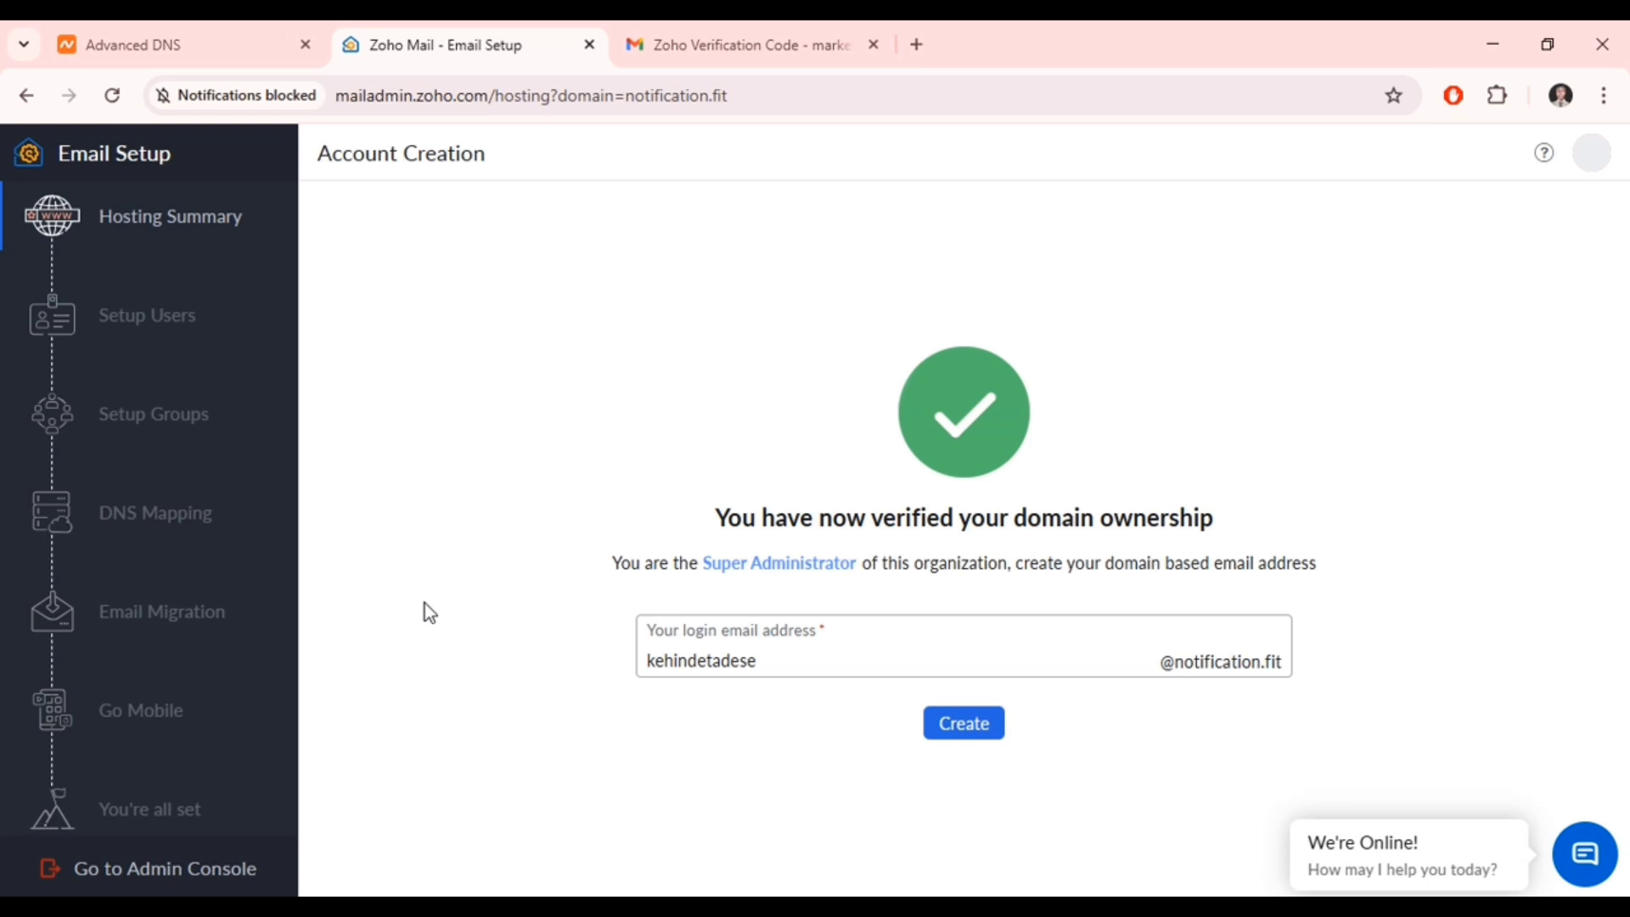
{"action": "double_click", "coordinate": [780, 666]}
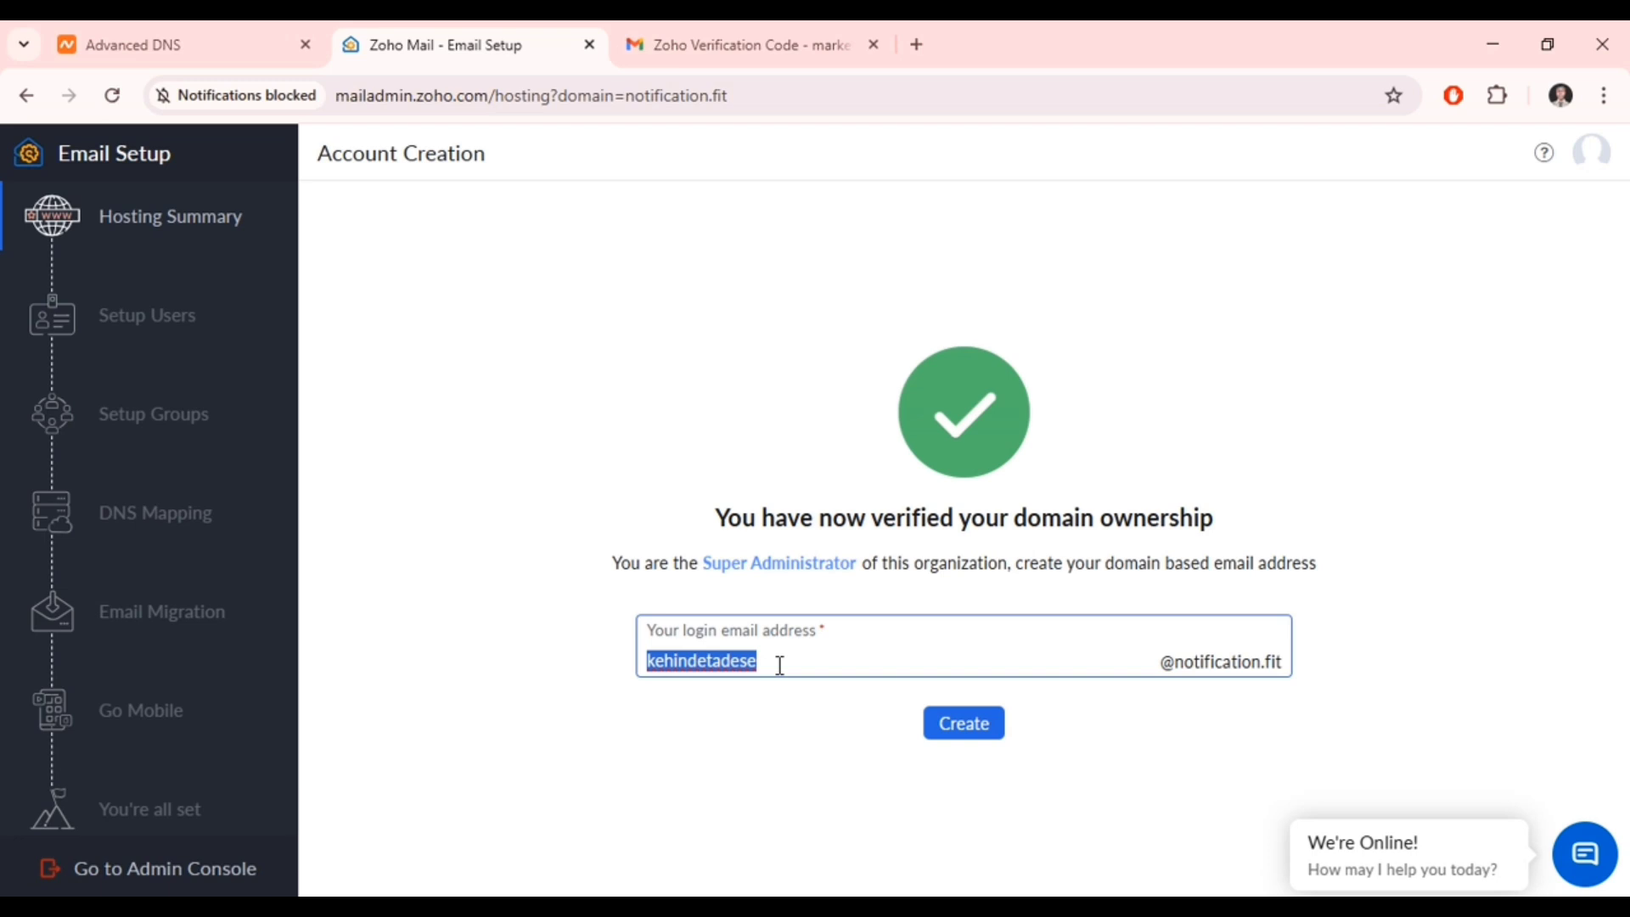
{"action": "key", "text": "BackSpace"}
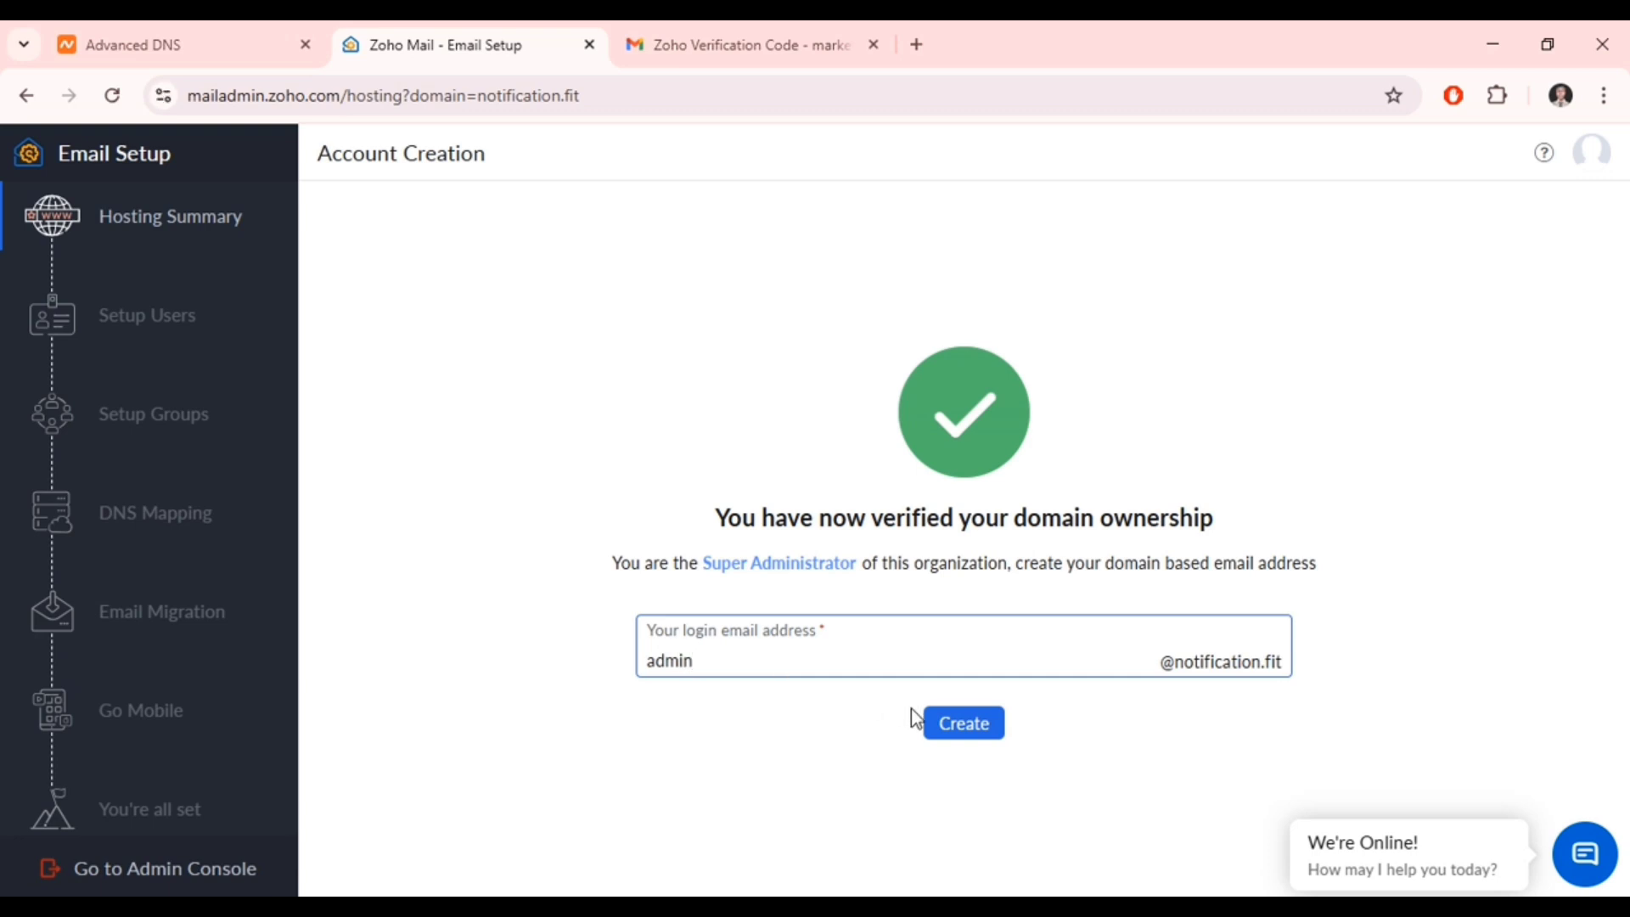
{"action": "left_click", "coordinate": [939, 725]}
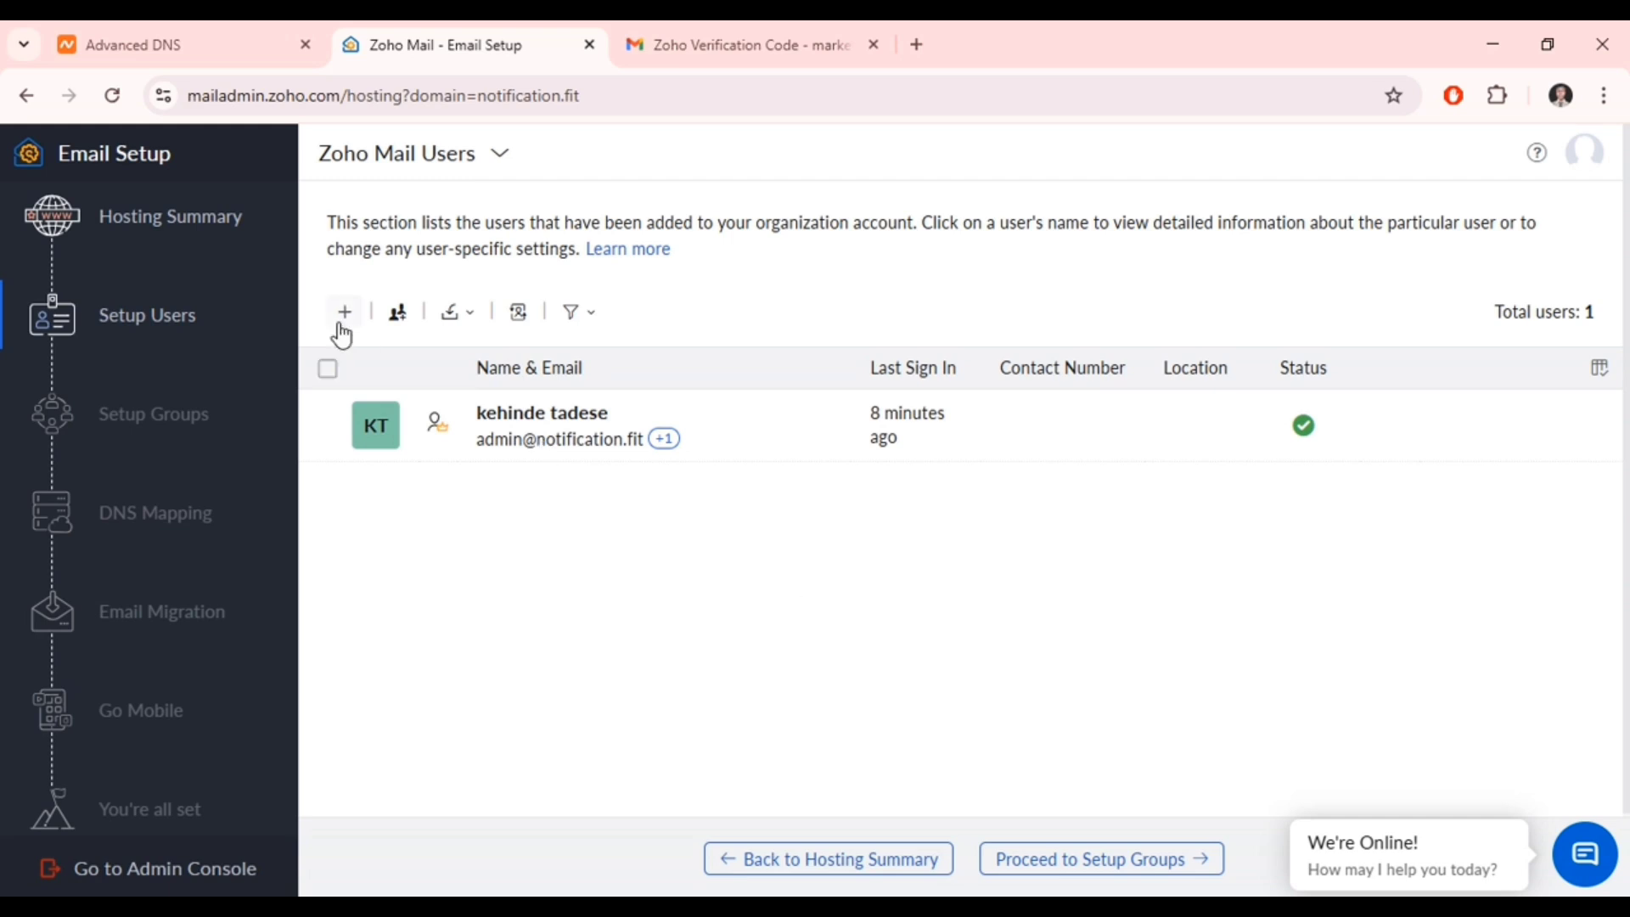
- Skip adding more users, proceeding from Setup Users through Setup Groups toward DNS Mapping
{"action": "left_click", "coordinate": [340, 324]}
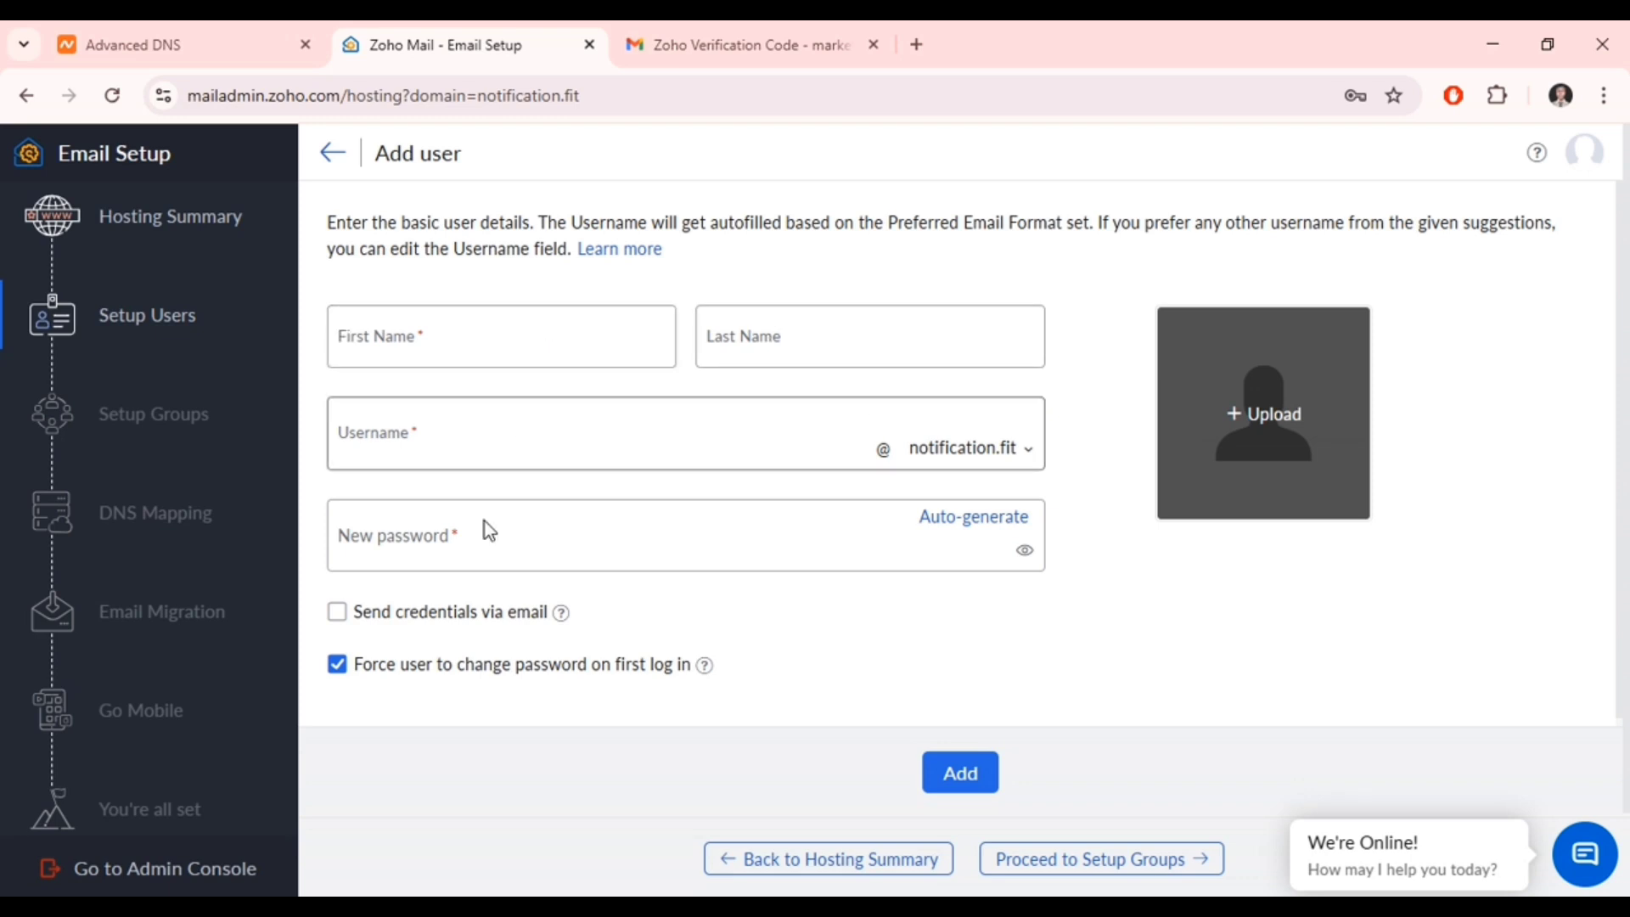
{"action": "left_click", "coordinate": [329, 155]}
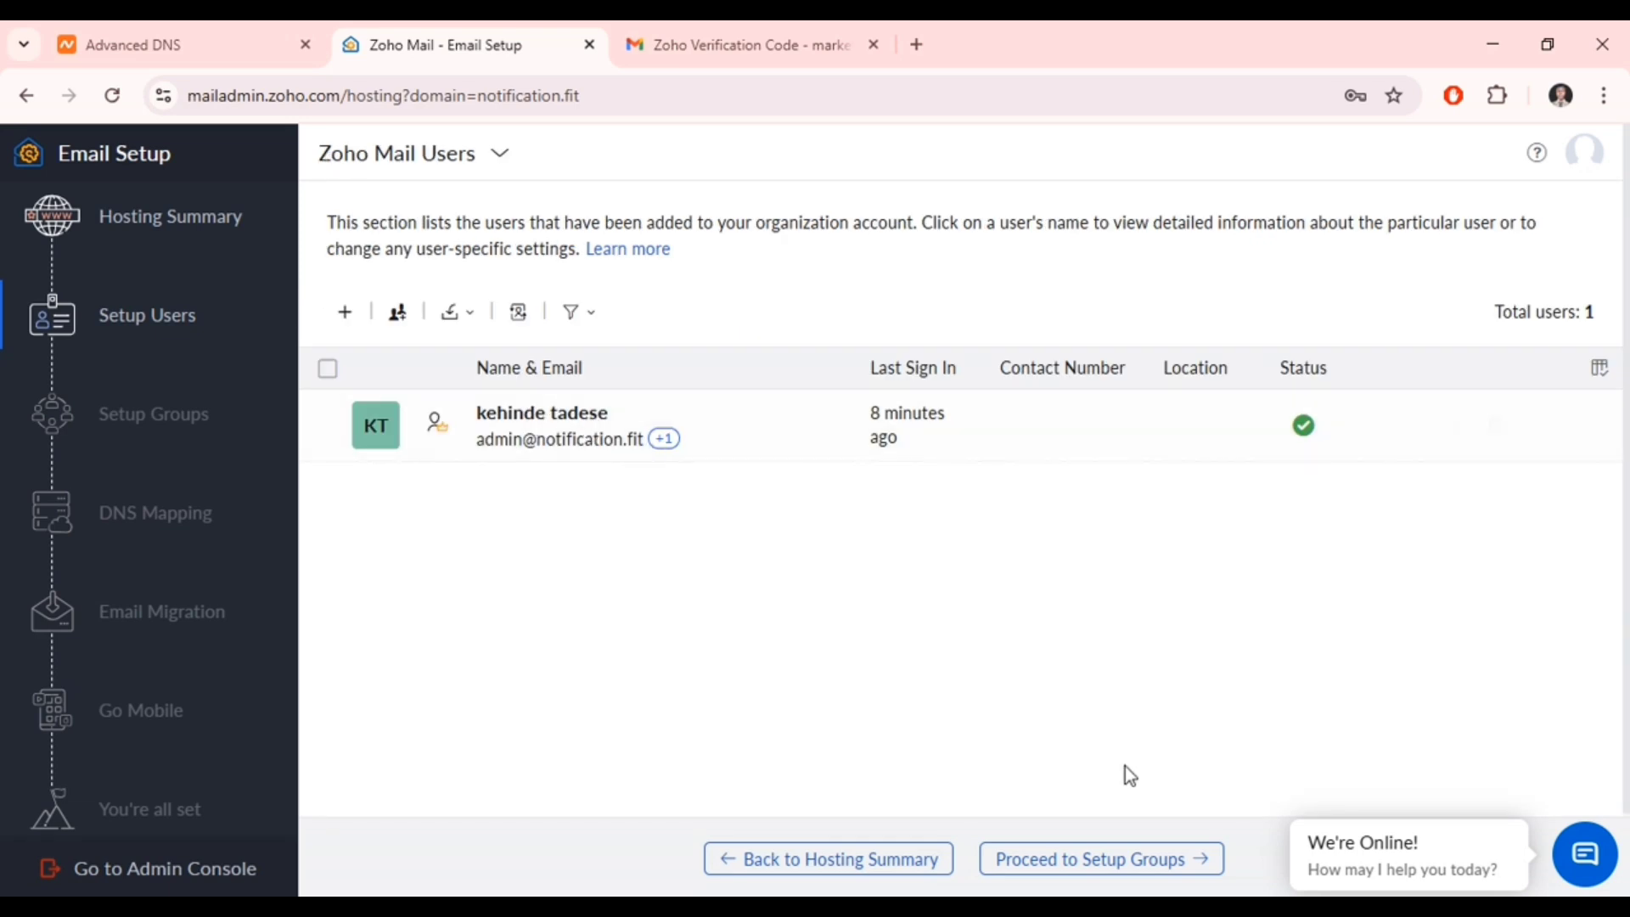
{"action": "left_click", "coordinate": [1113, 878]}
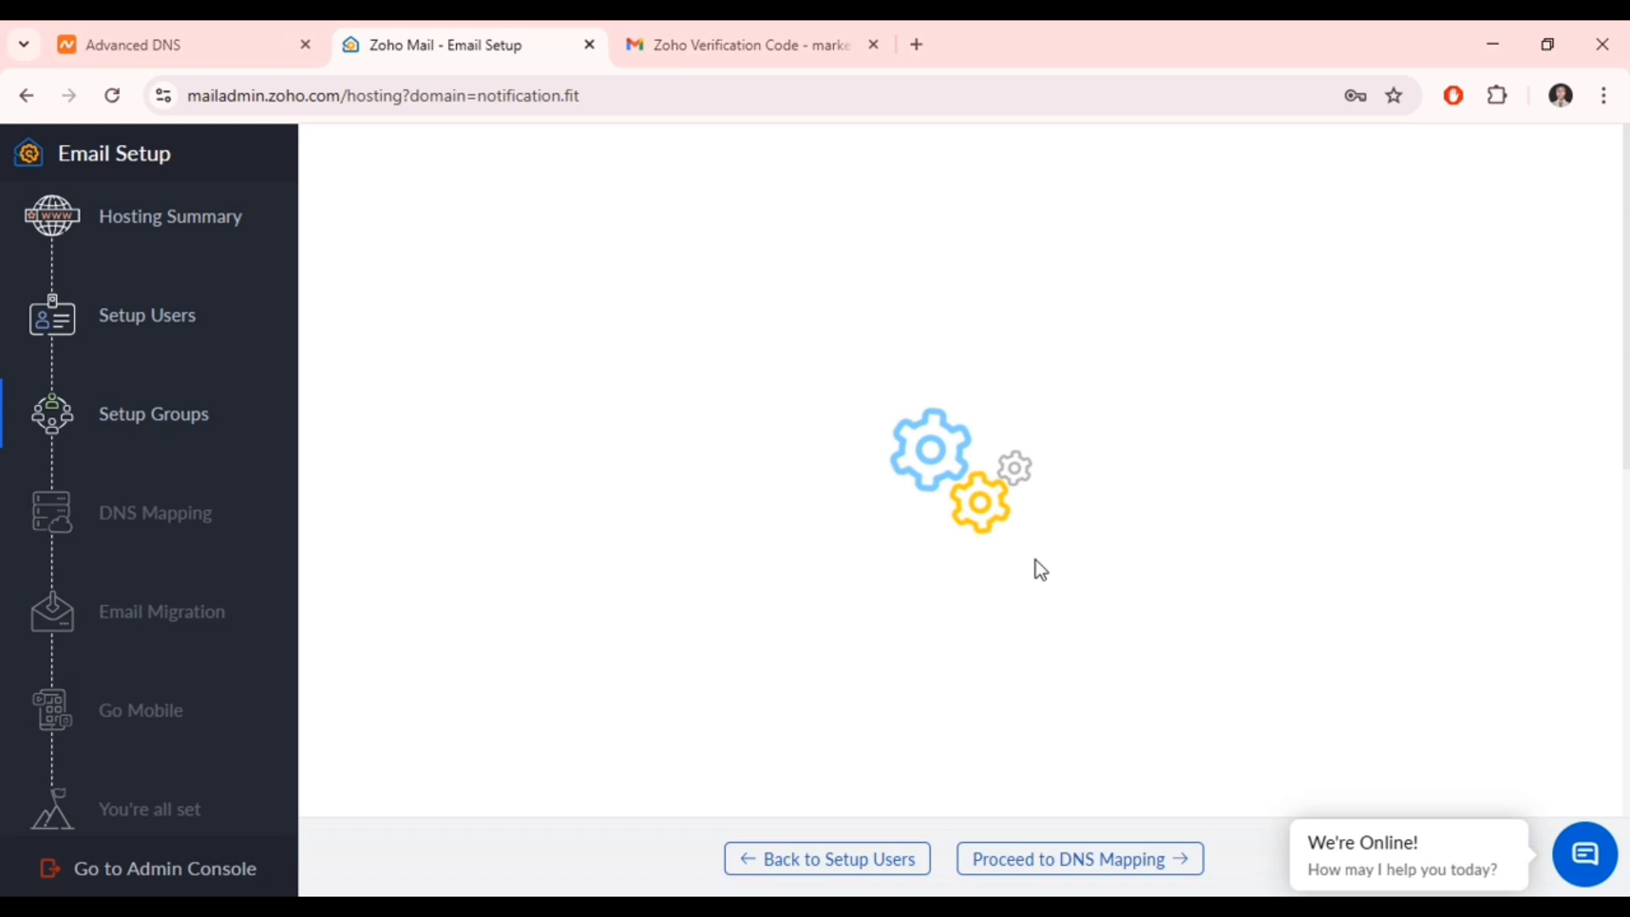
{"action": "left_click", "coordinate": [1027, 870]}
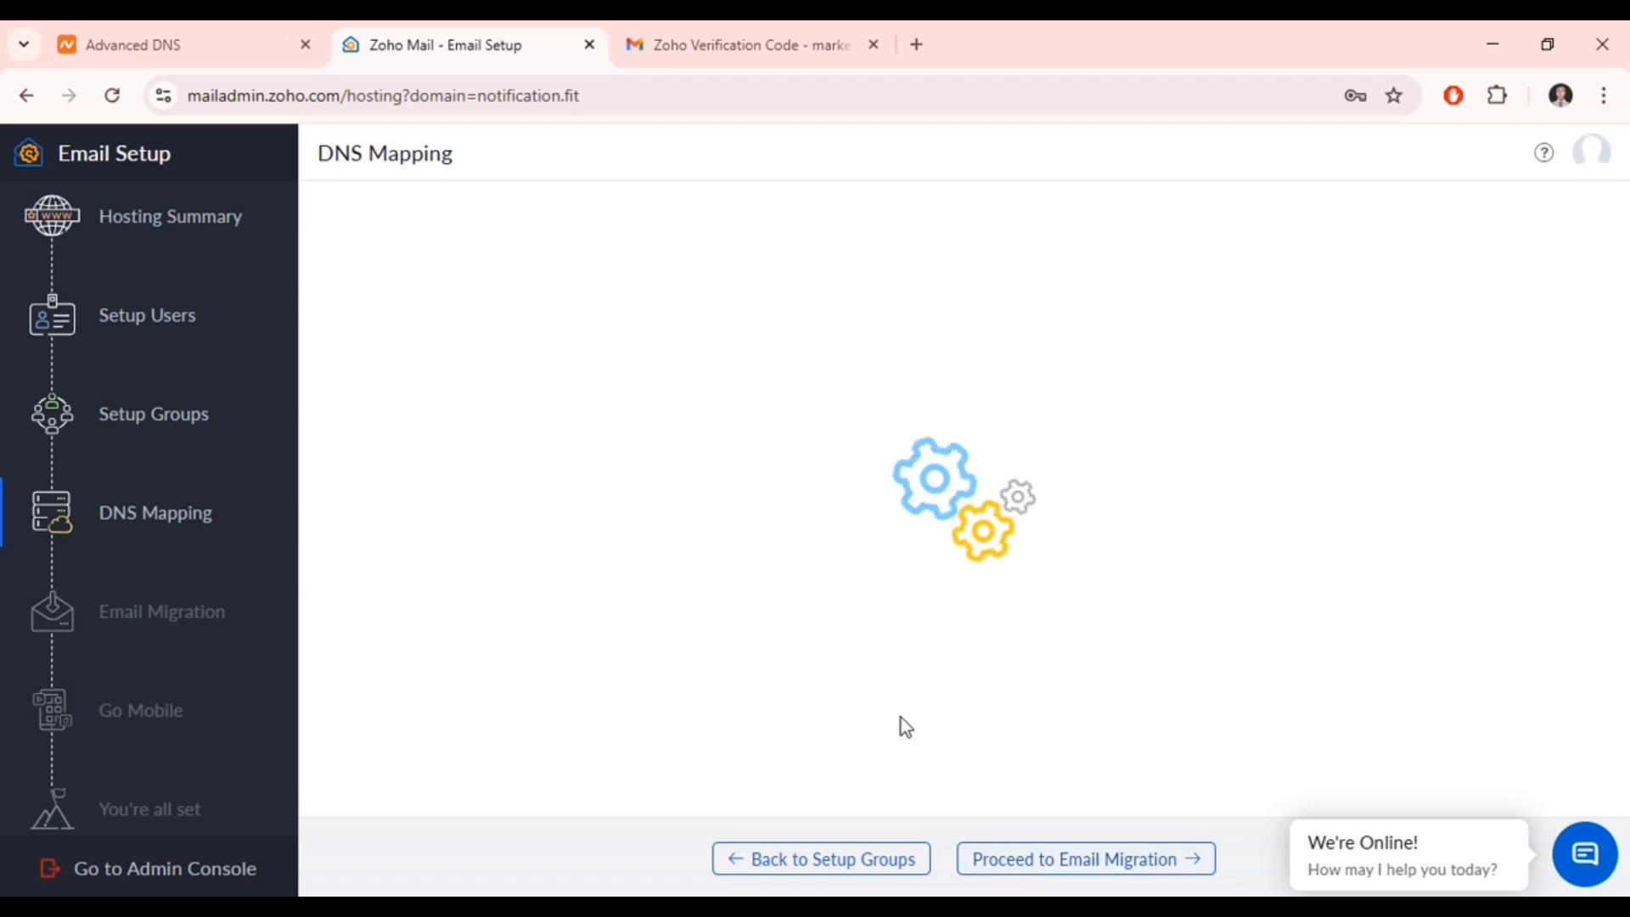
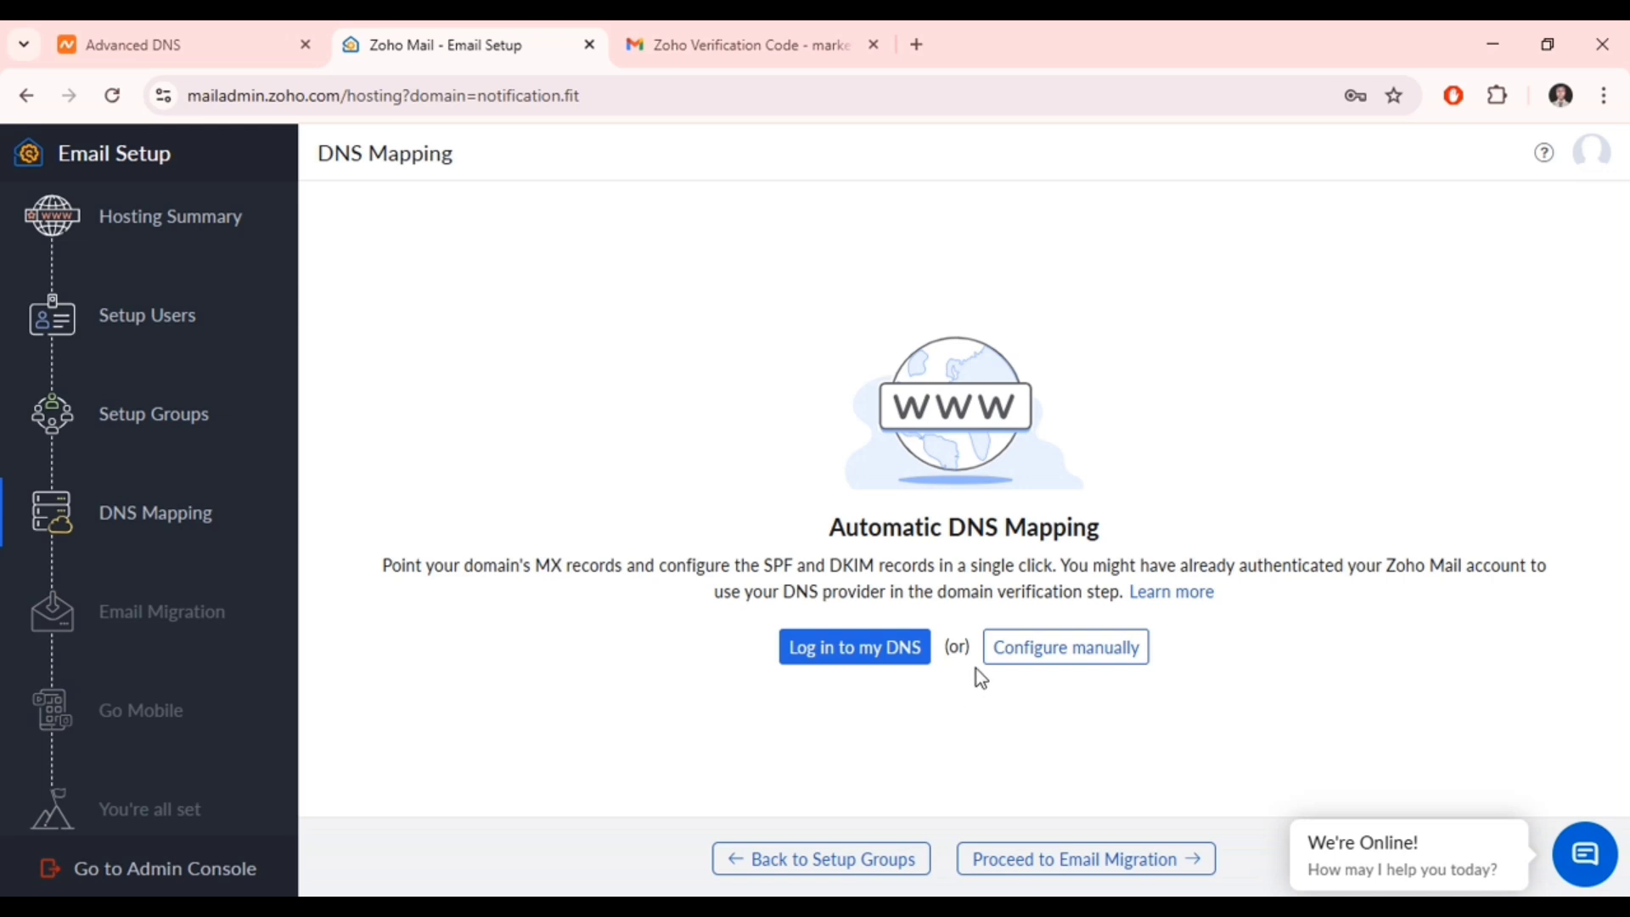
- On the DNS Mapping step, choose 'Configure manually' instead of automatic DNS mapping
{"action": "left_click", "coordinate": [1026, 665]}
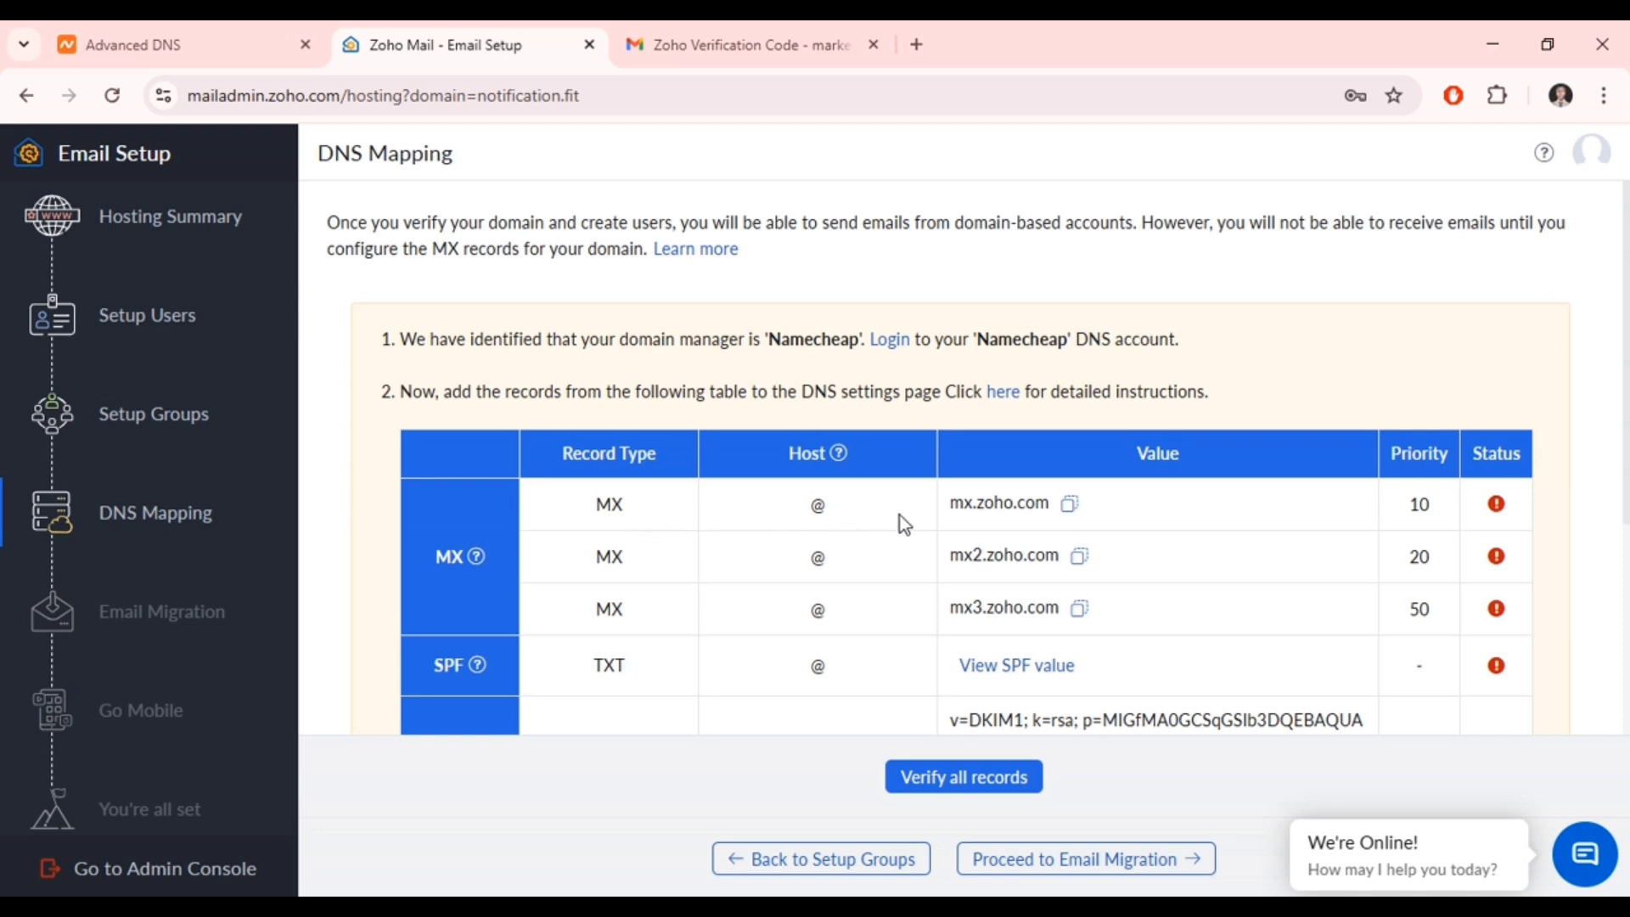
- Copy the first MX server value, mx.zoho.com, and bring up Namecheap's Advanced DNS page
{"action": "left_click", "coordinate": [1071, 504]}
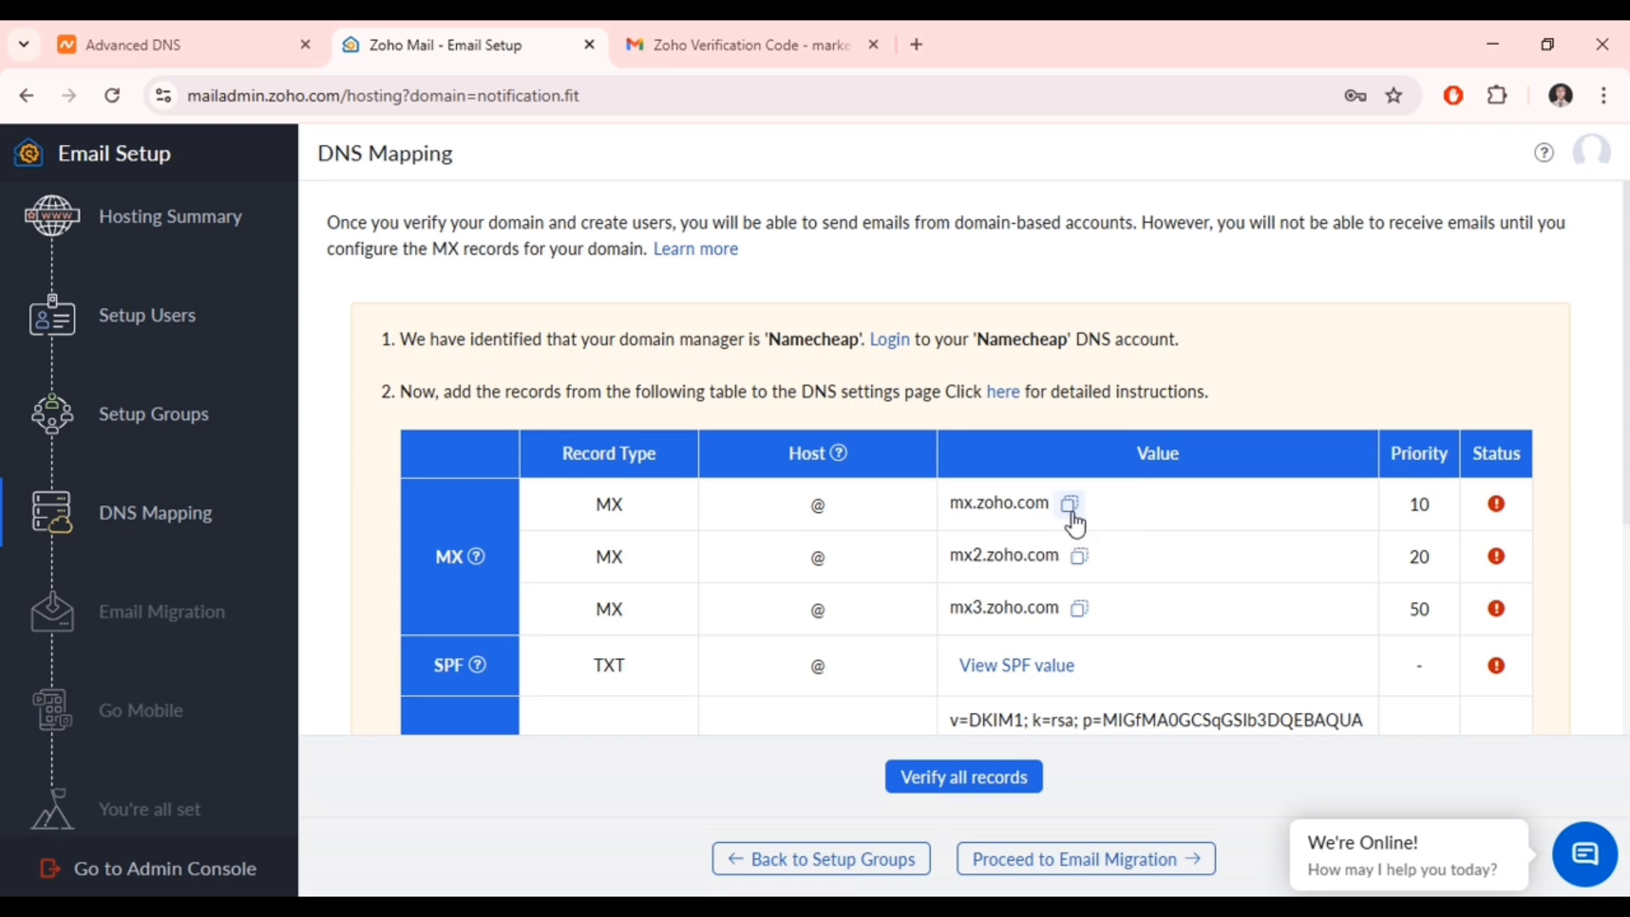
{"action": "left_click", "coordinate": [192, 45]}
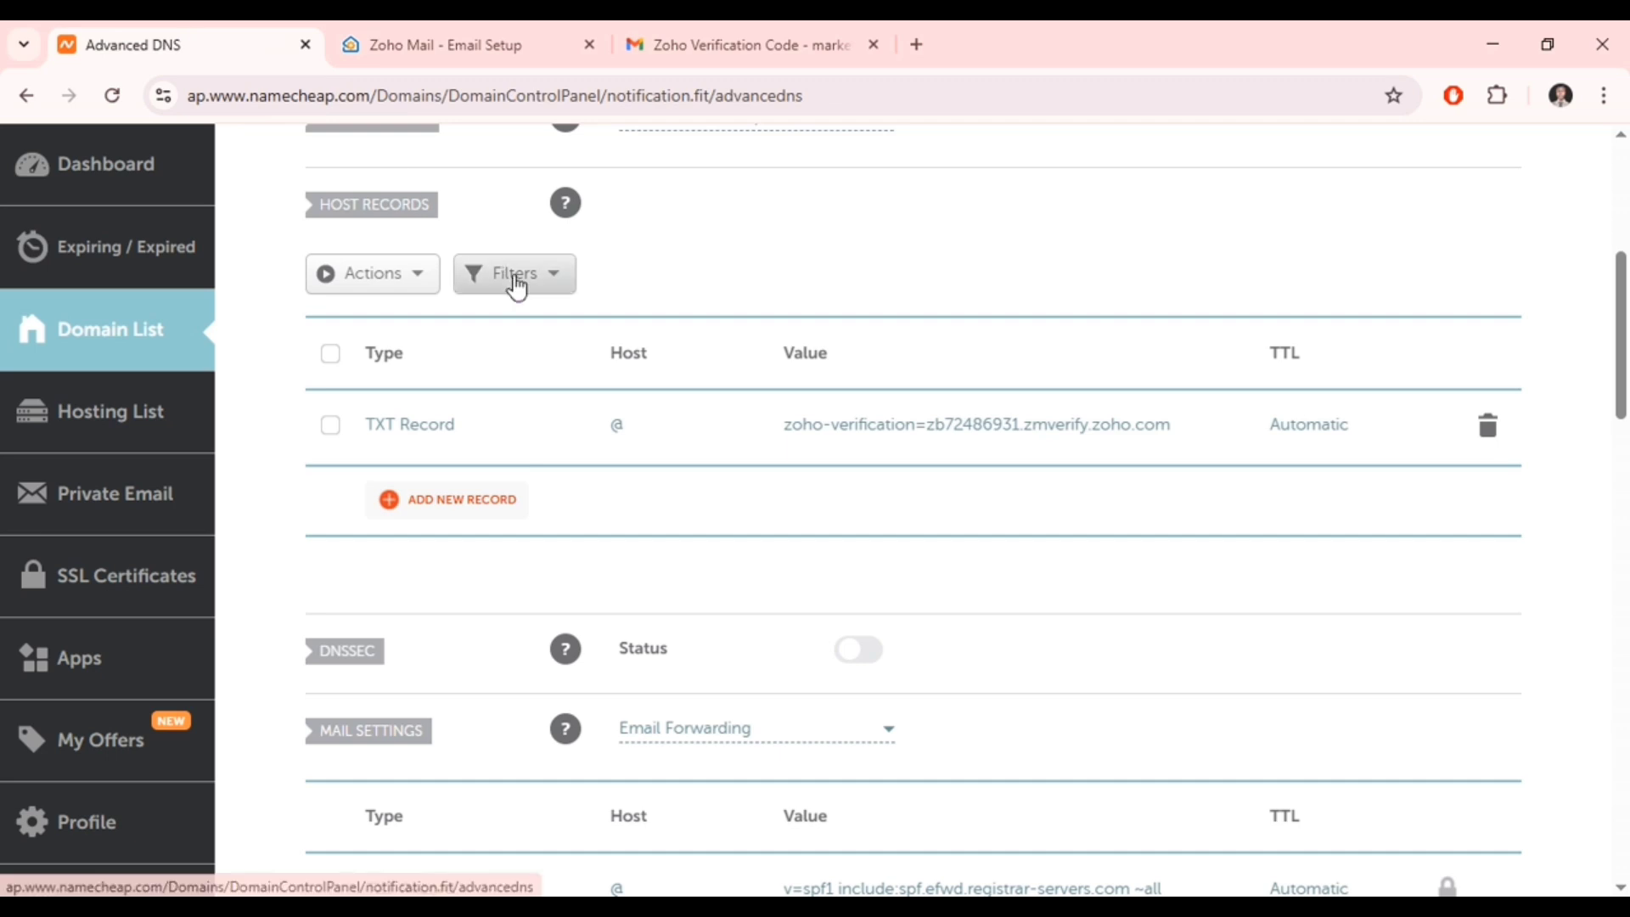
- Switch Namecheap mail settings to Custom MX and save host @ → mx.zoho.com, priority 10
{"action": "scroll", "coordinate": [595, 365], "scroll_direction": "down", "scroll_amount": 4}
{"action": "left_click", "coordinate": [655, 420]}
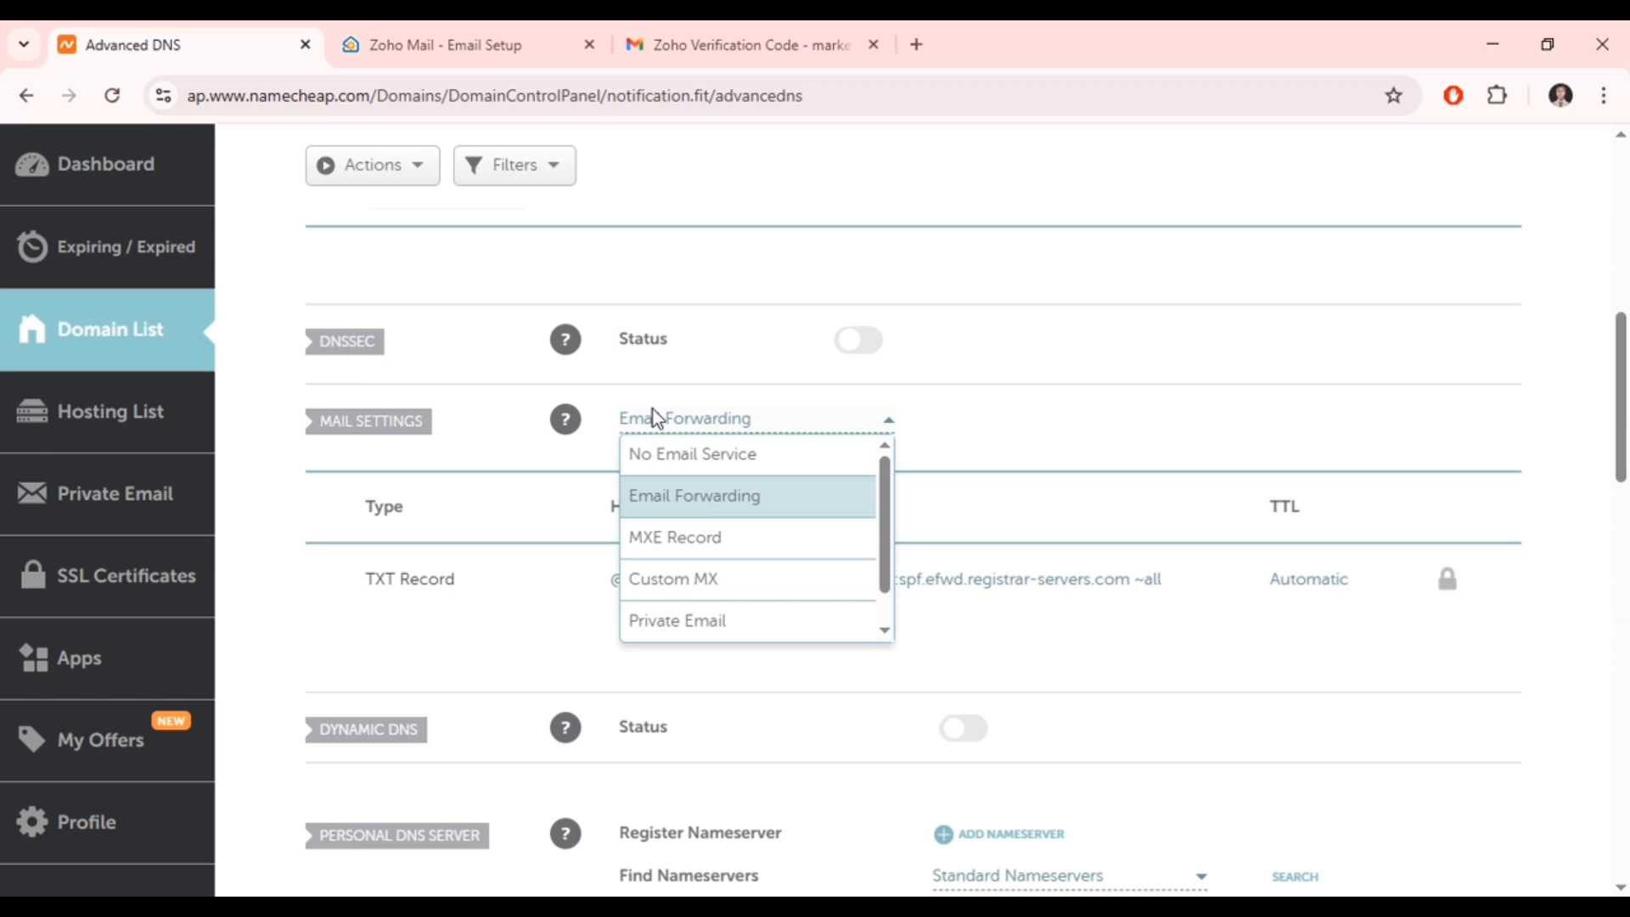
{"action": "left_click", "coordinate": [691, 578]}
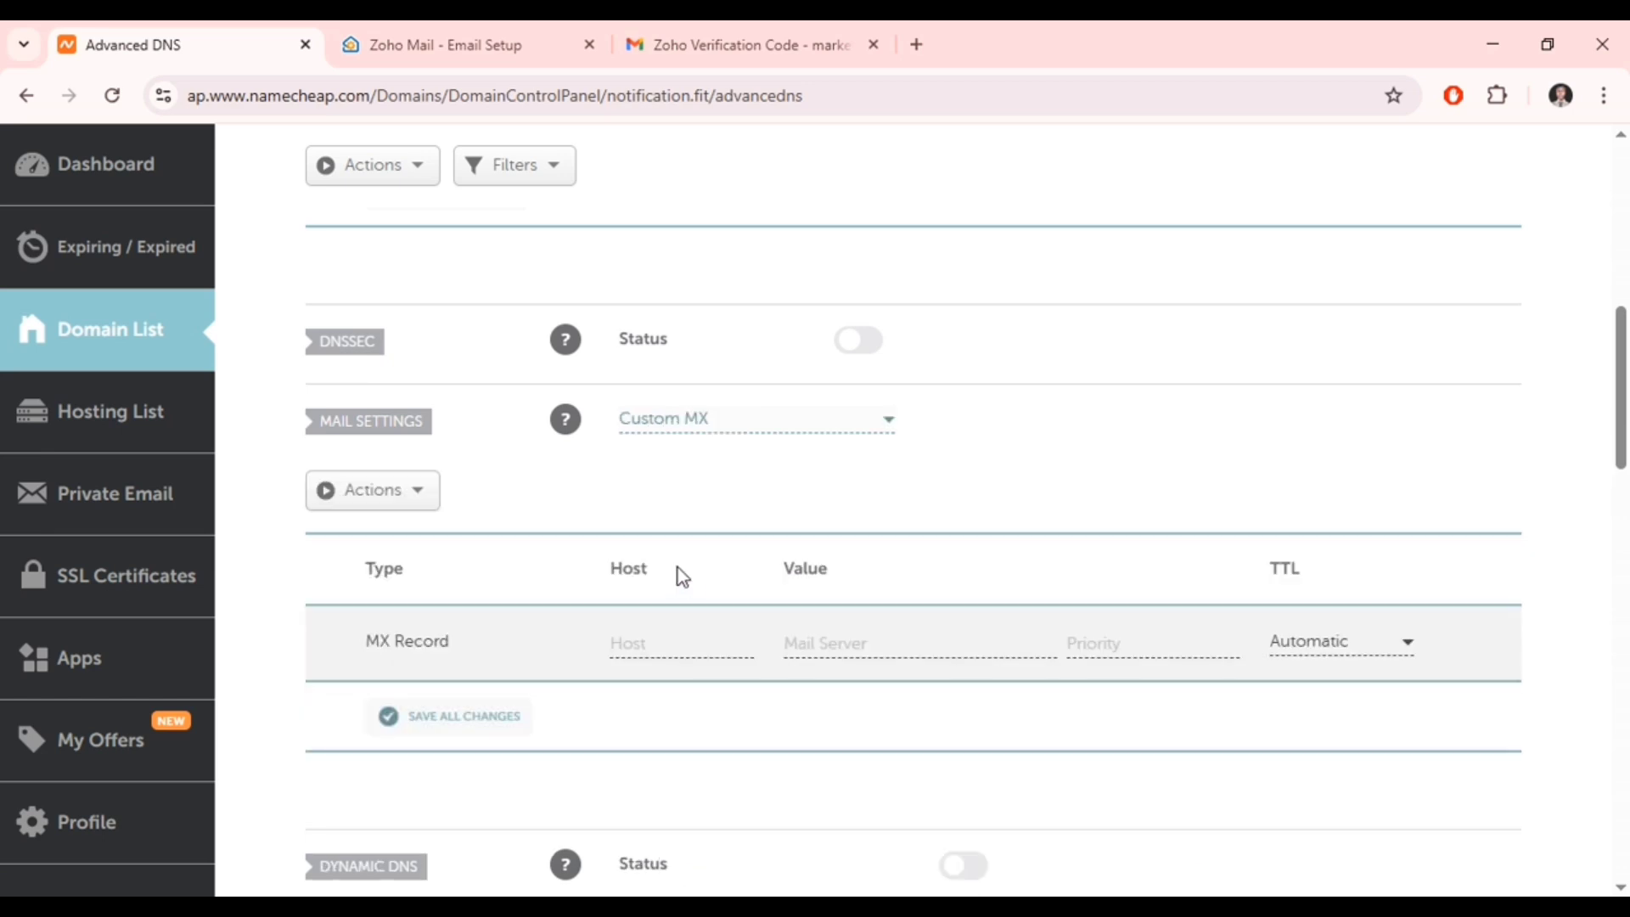
{"action": "left_click", "coordinate": [657, 642]}
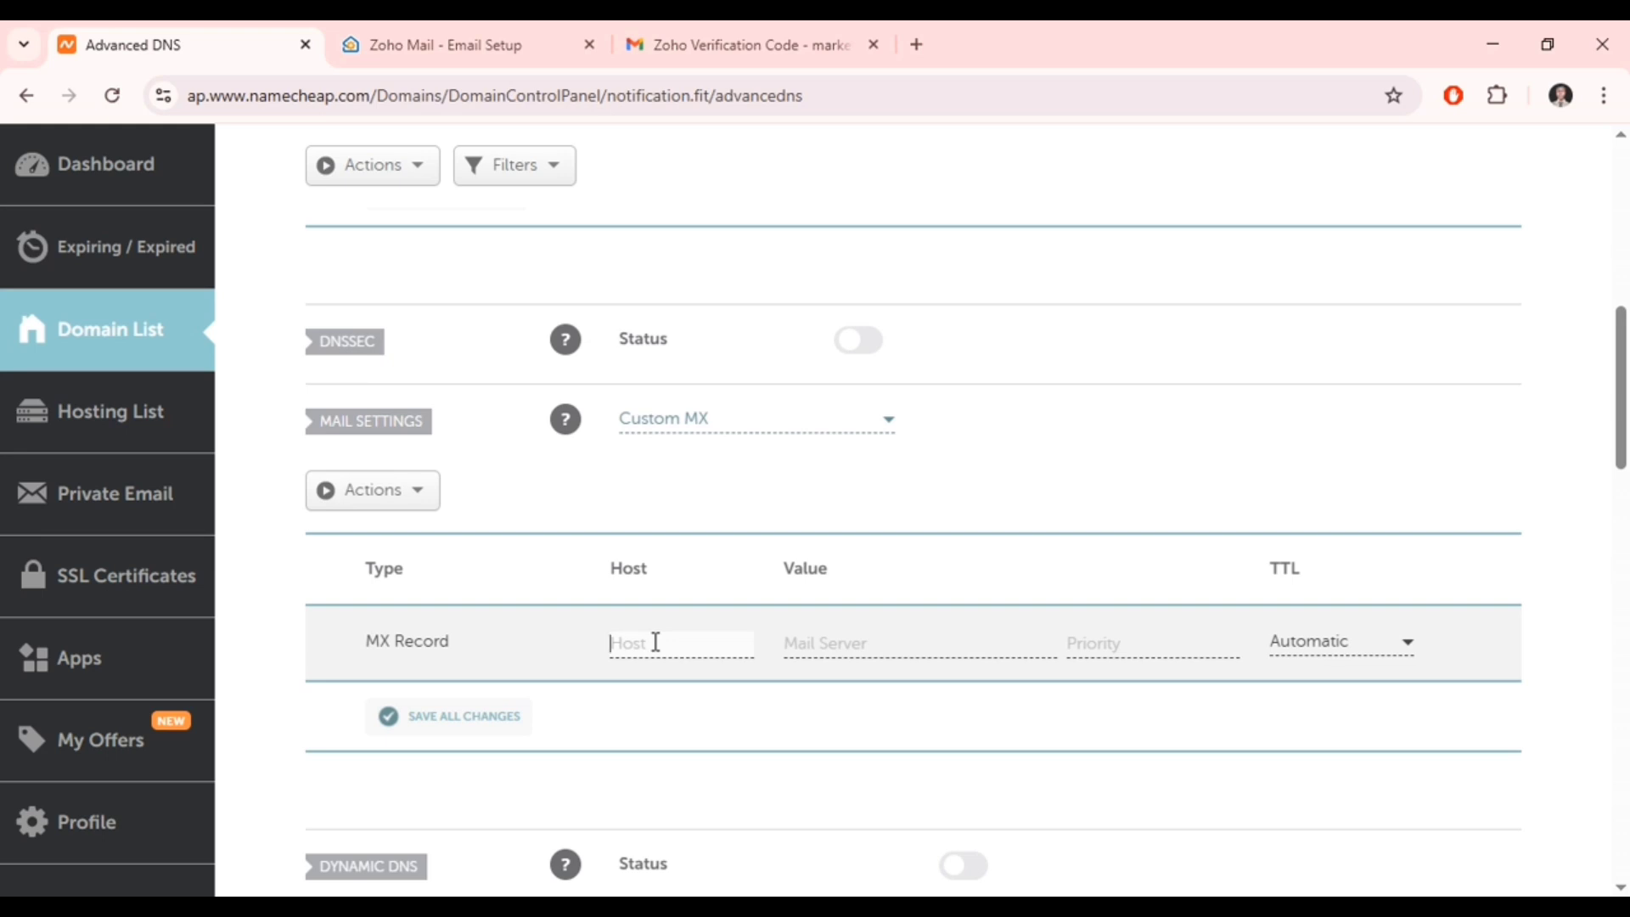
{"action": "type", "text": "@"}
{"action": "left_click", "coordinate": [830, 640]}
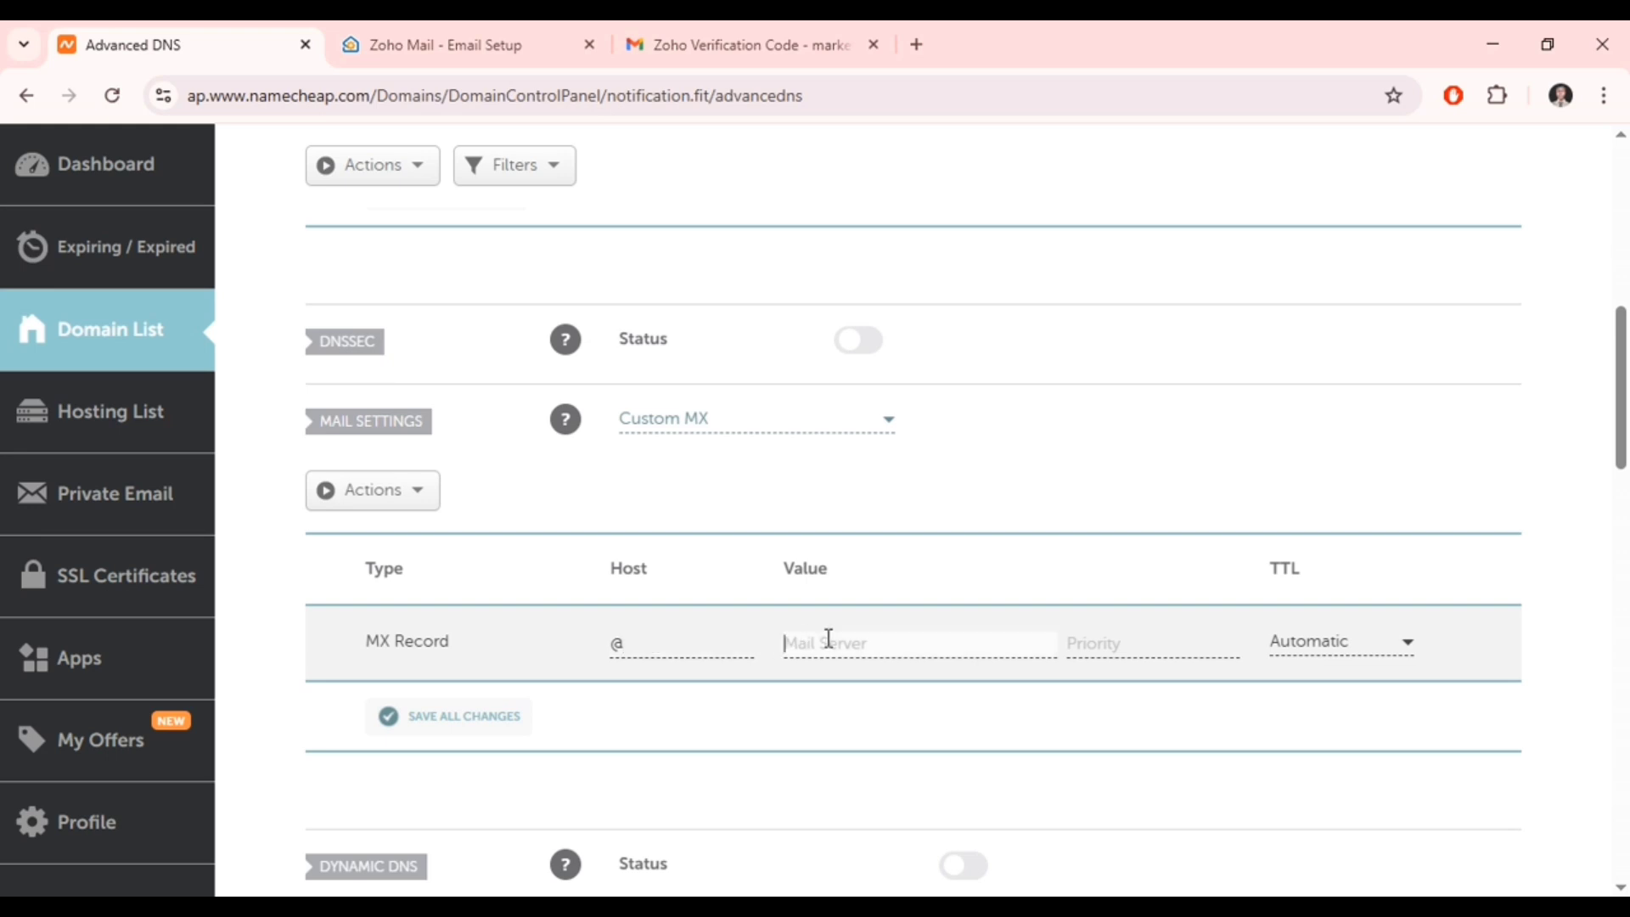
{"action": "type", "text": "mx.zoho.com"}
{"action": "left_click", "coordinate": [1106, 633]}
{"action": "type", "text": "10"}
{"action": "left_click", "coordinate": [490, 717]}
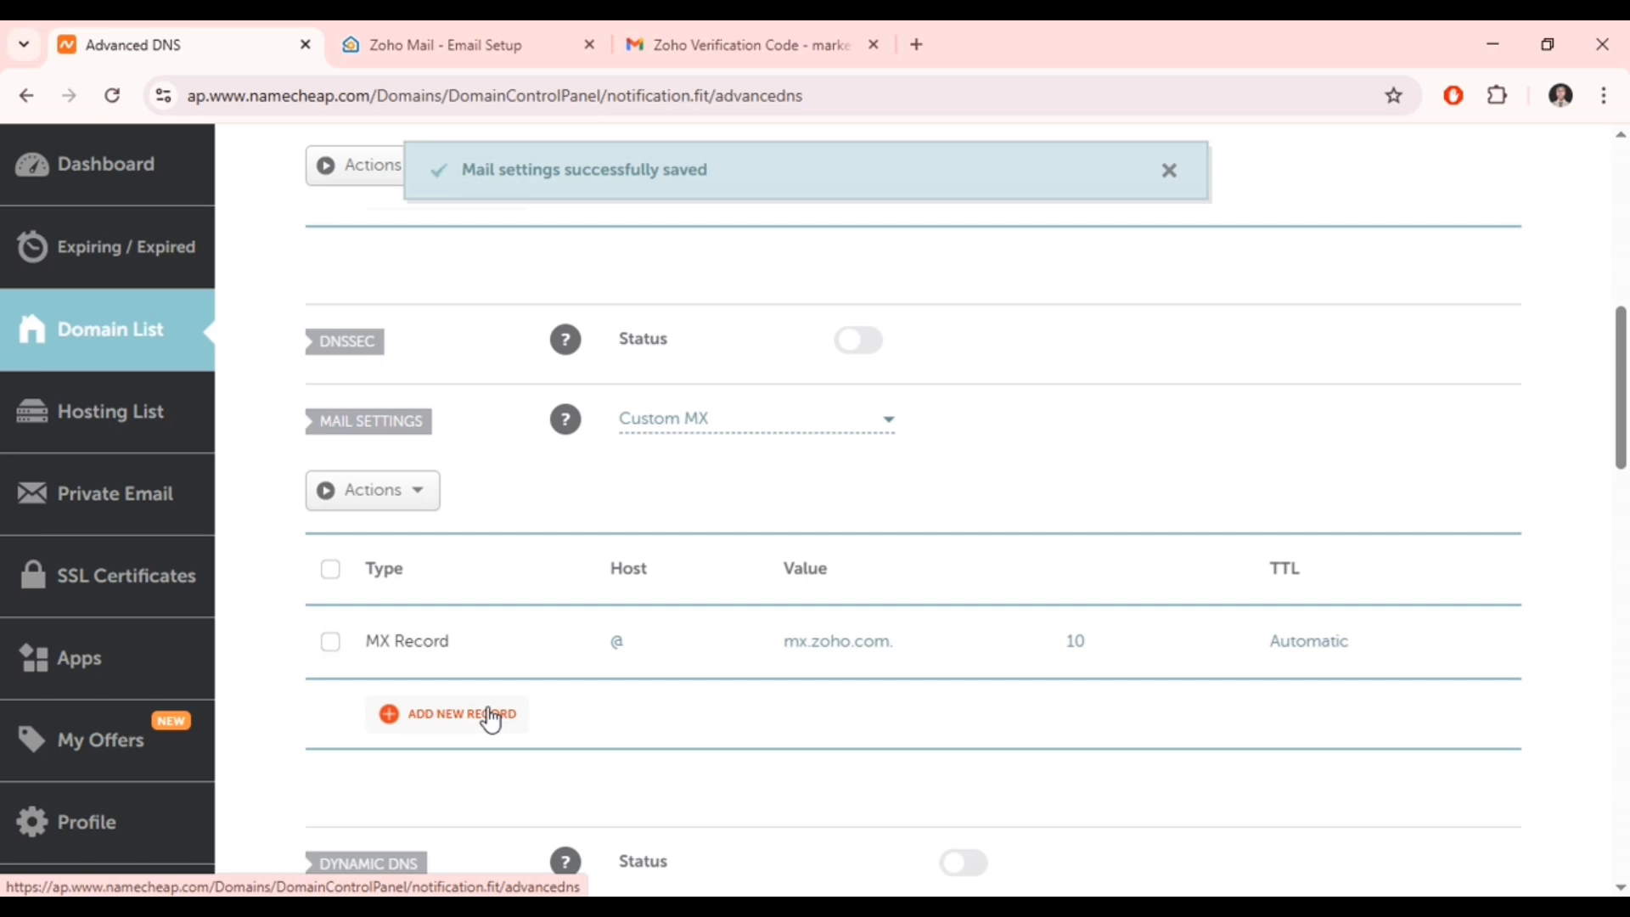
{"action": "left_click", "coordinate": [437, 34]}
- Add a second MX record for host @: mx2.zoho.com with priority 30
{"action": "left_click", "coordinate": [1079, 556]}
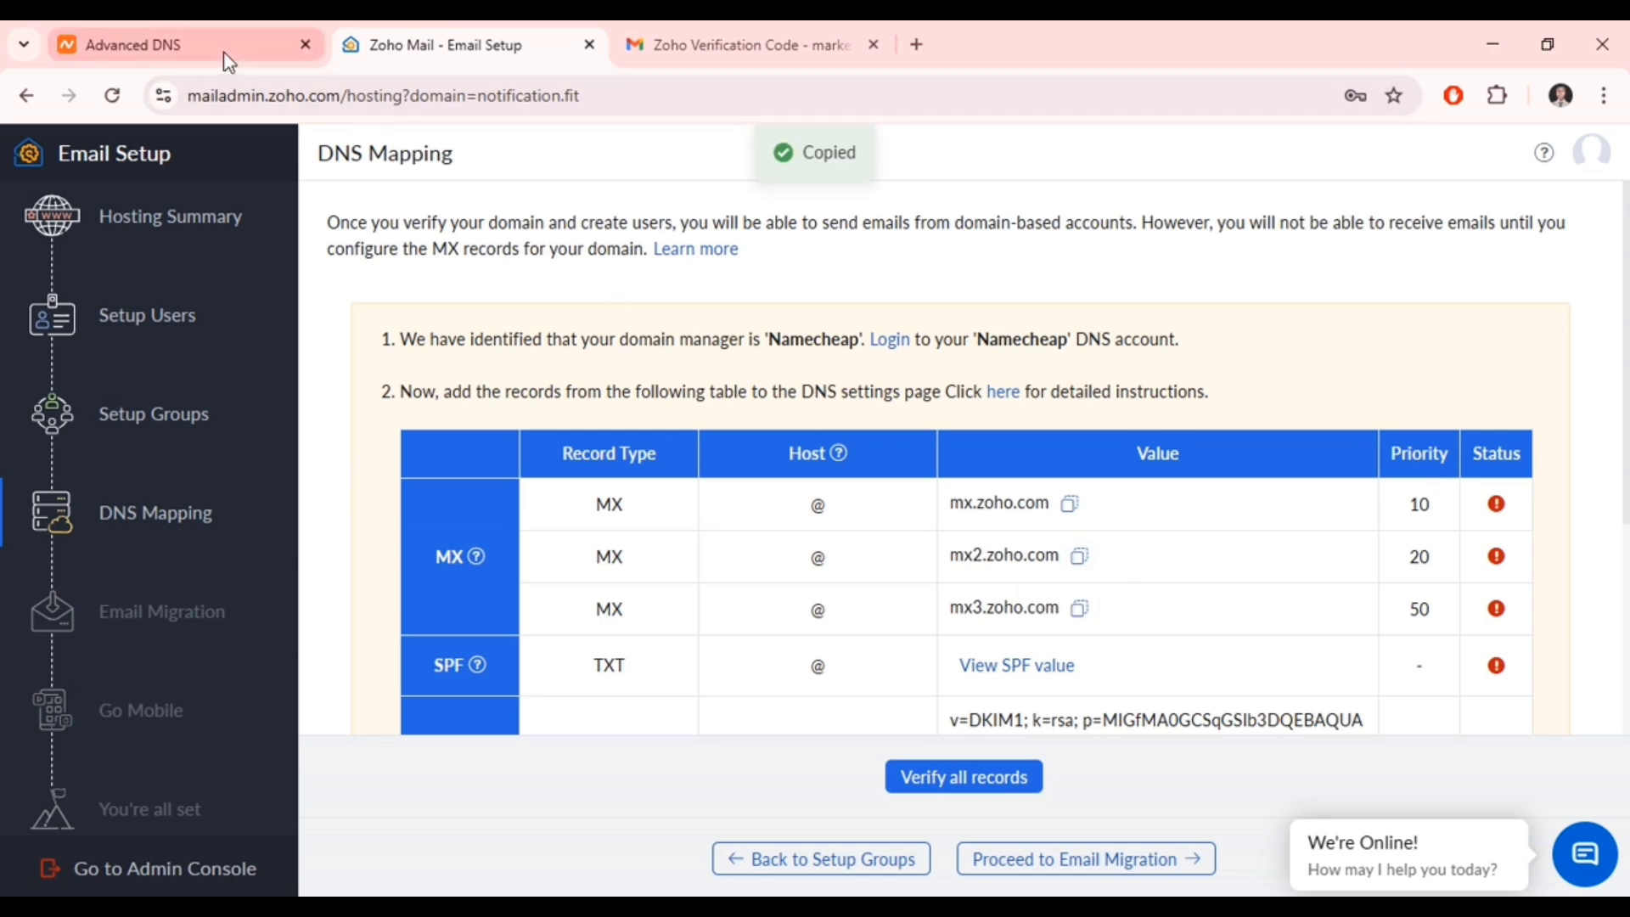
{"action": "left_click", "coordinate": [226, 50]}
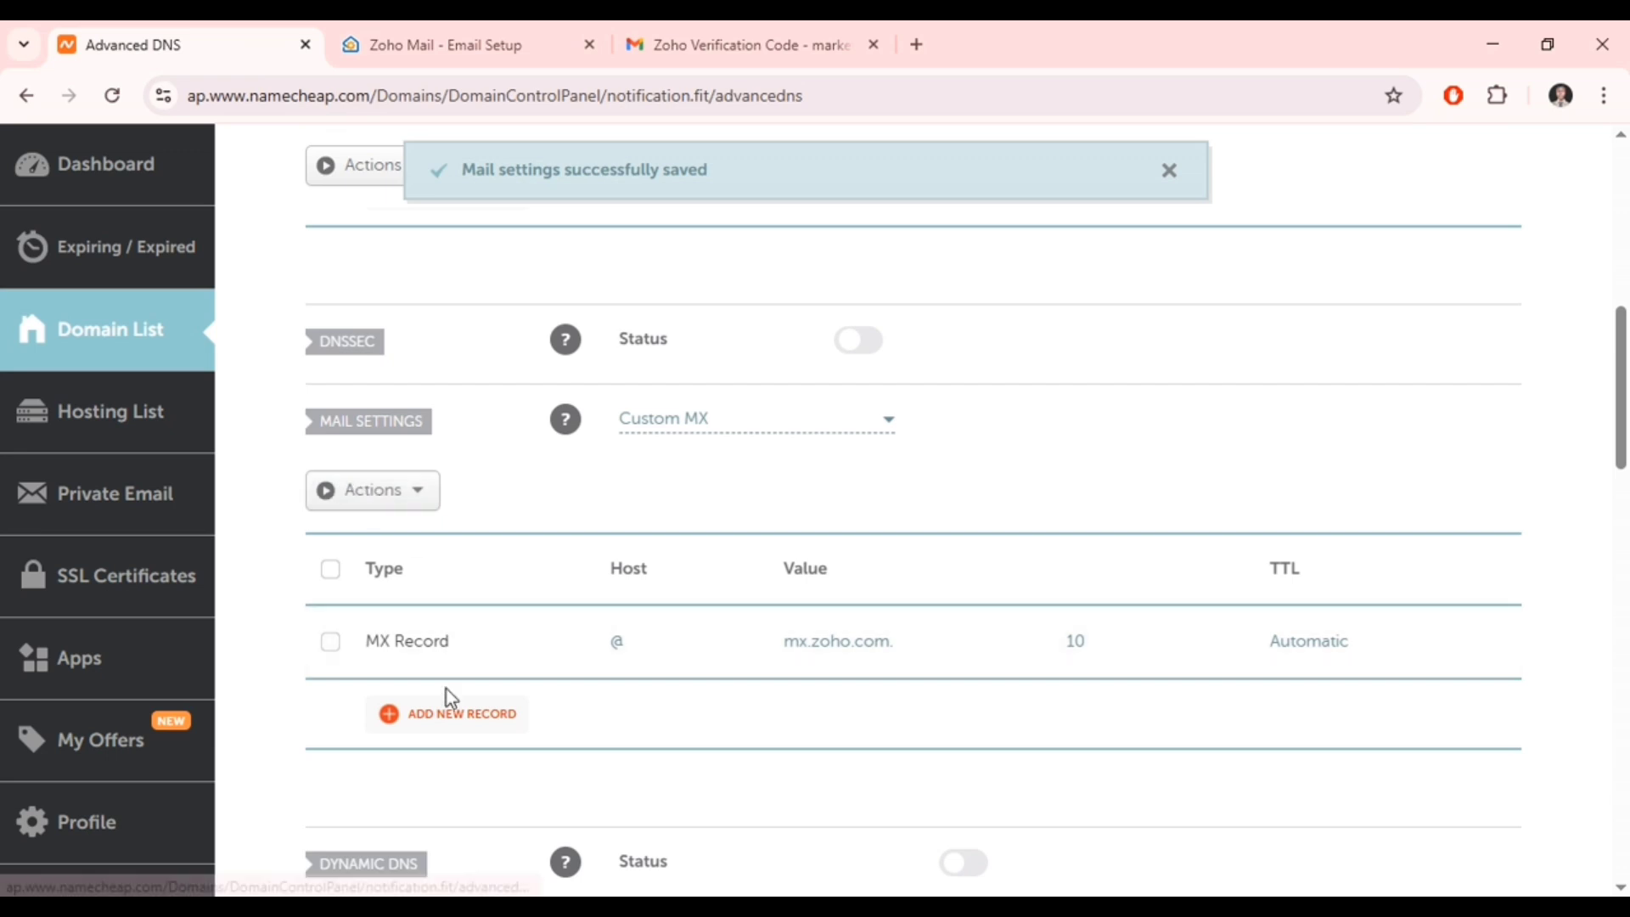
{"action": "left_click", "coordinate": [447, 715]}
{"action": "scroll", "coordinate": [561, 628], "scroll_direction": "down", "scroll_amount": 2}
{"action": "left_click", "coordinate": [670, 543]}
{"action": "type", "text": "@"}
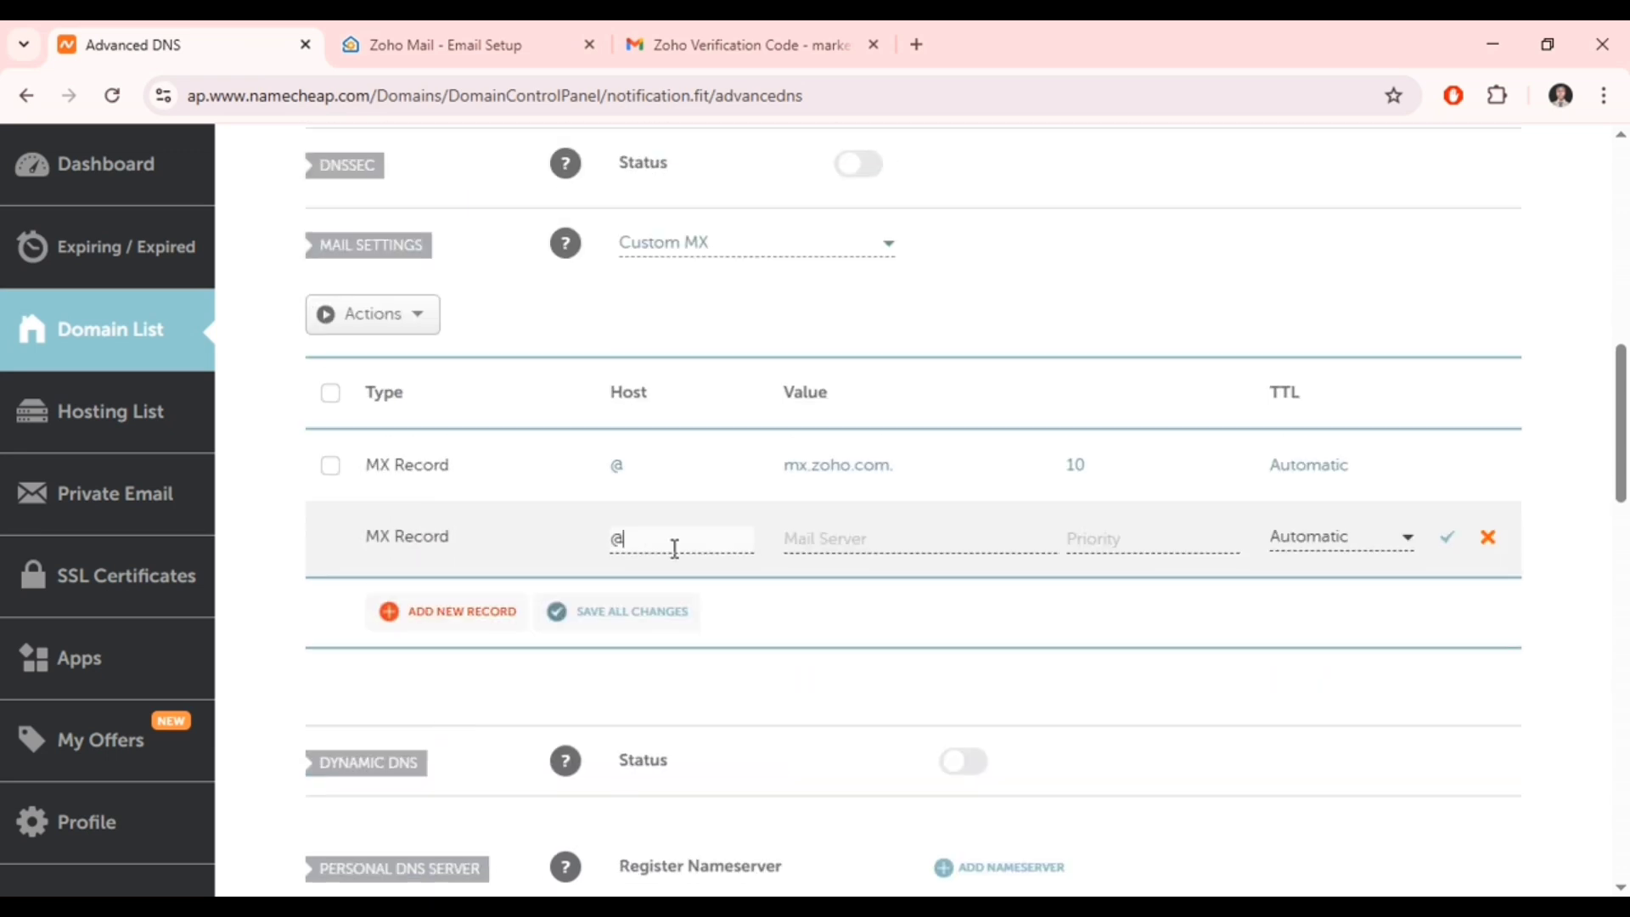
{"action": "left_click", "coordinate": [816, 535]}
{"action": "key", "text": "ctrl+v"}
{"action": "left_click", "coordinate": [1094, 530]}
{"action": "type", "text": "30"}
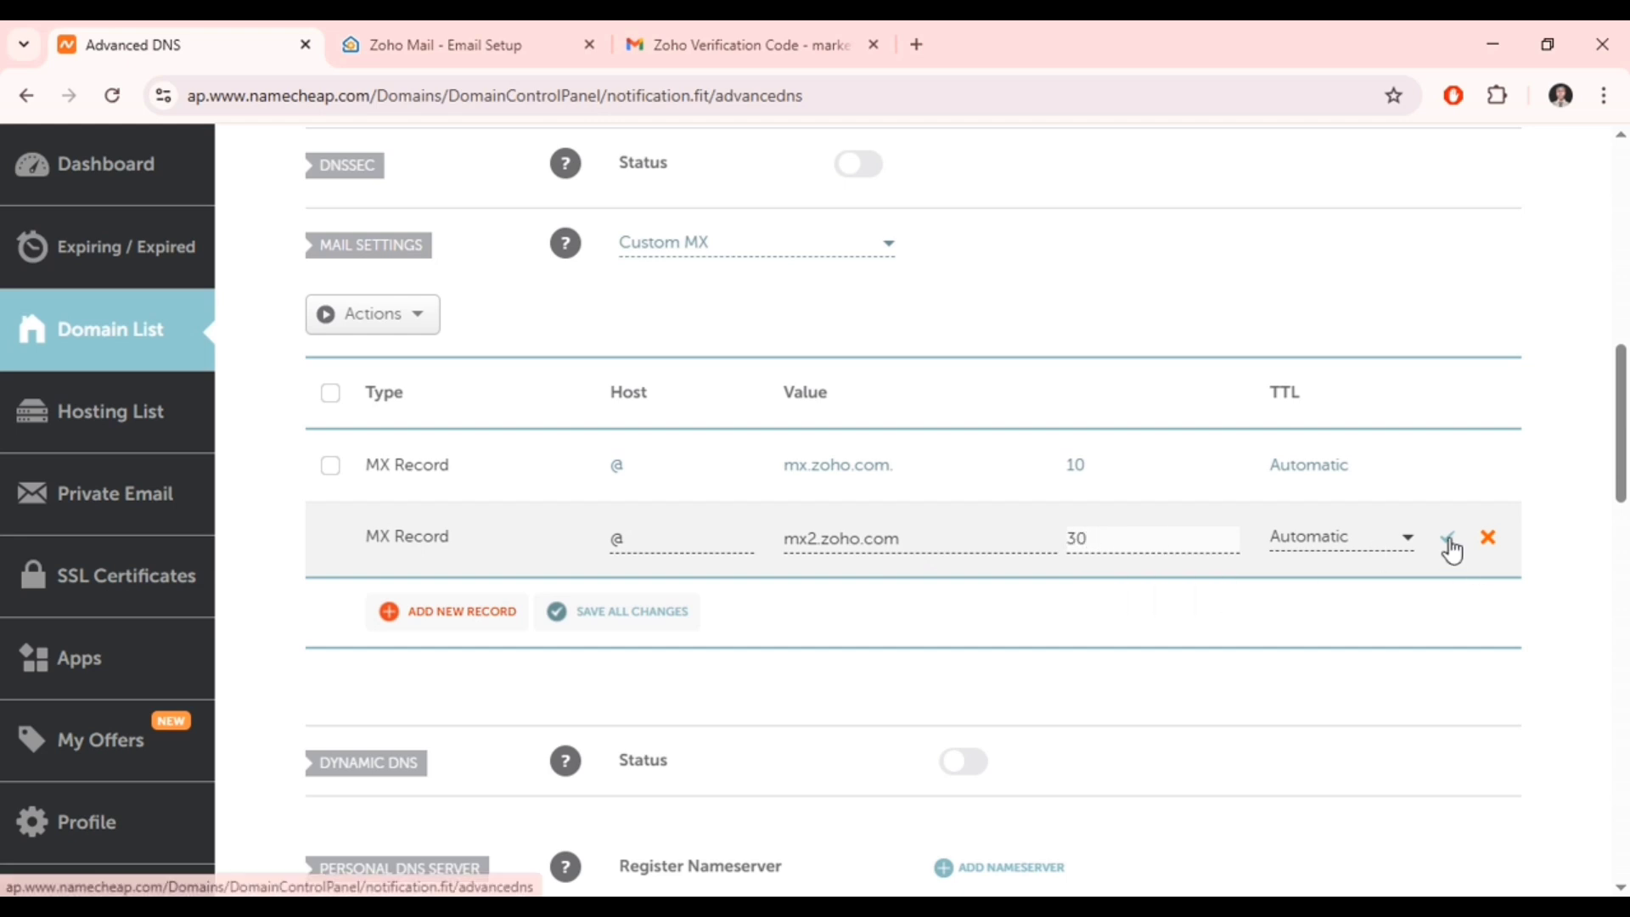
{"action": "left_click", "coordinate": [1443, 542]}
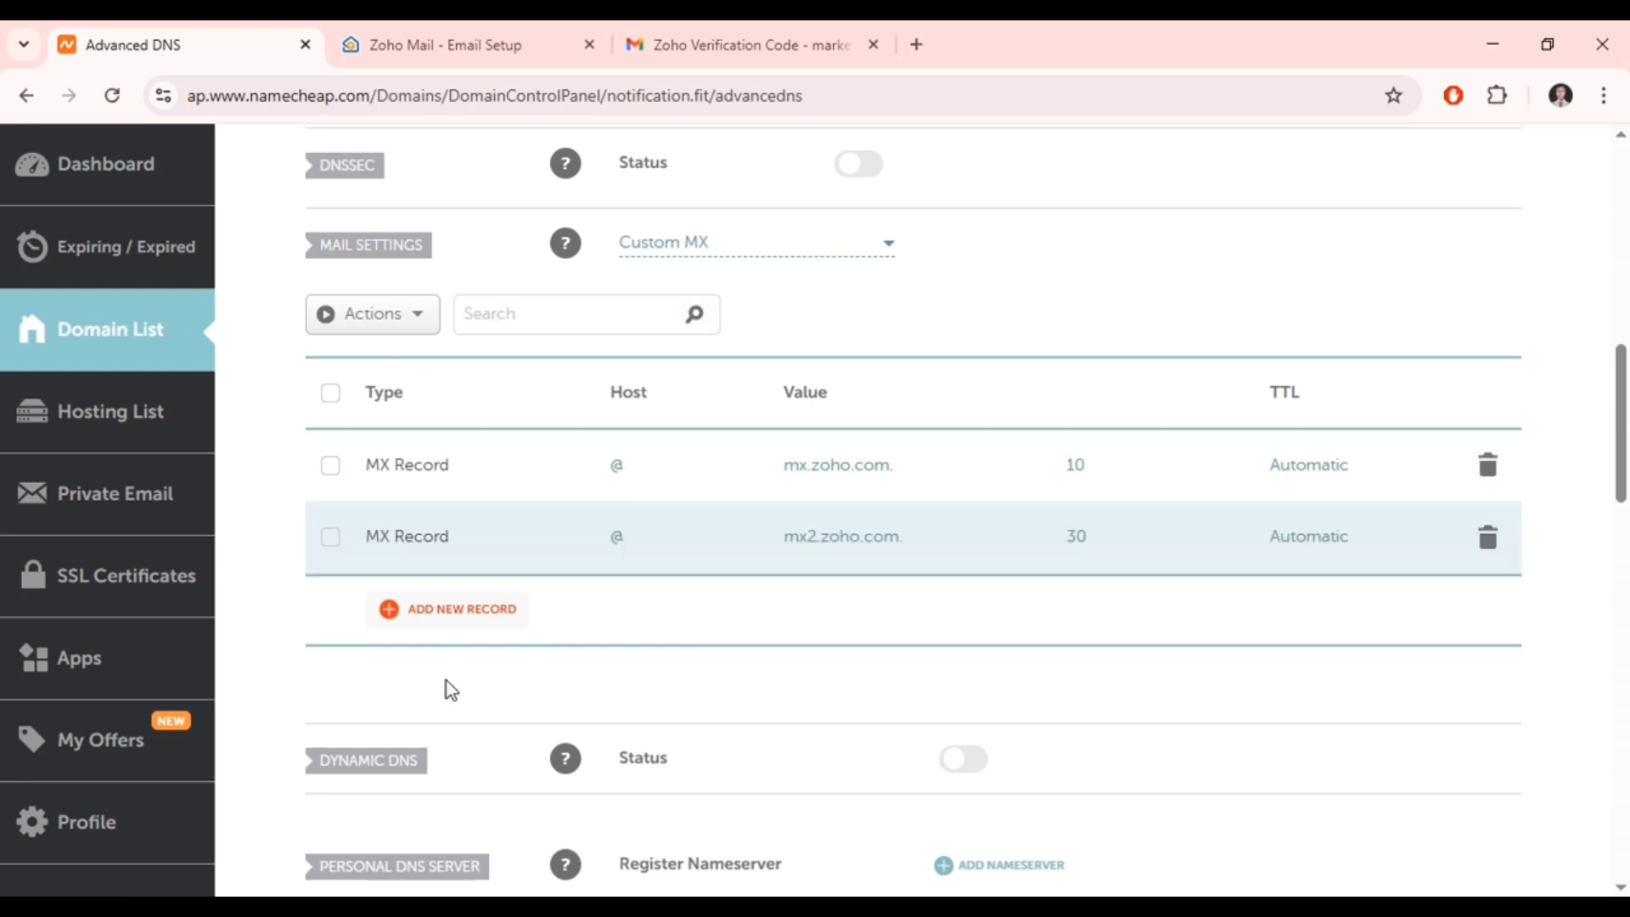
- Add a third MX record for host @: mx3.zoho.com with priority 50
{"action": "left_click", "coordinate": [472, 608]}
{"action": "scroll", "coordinate": [593, 407], "scroll_direction": "down", "scroll_amount": 1}
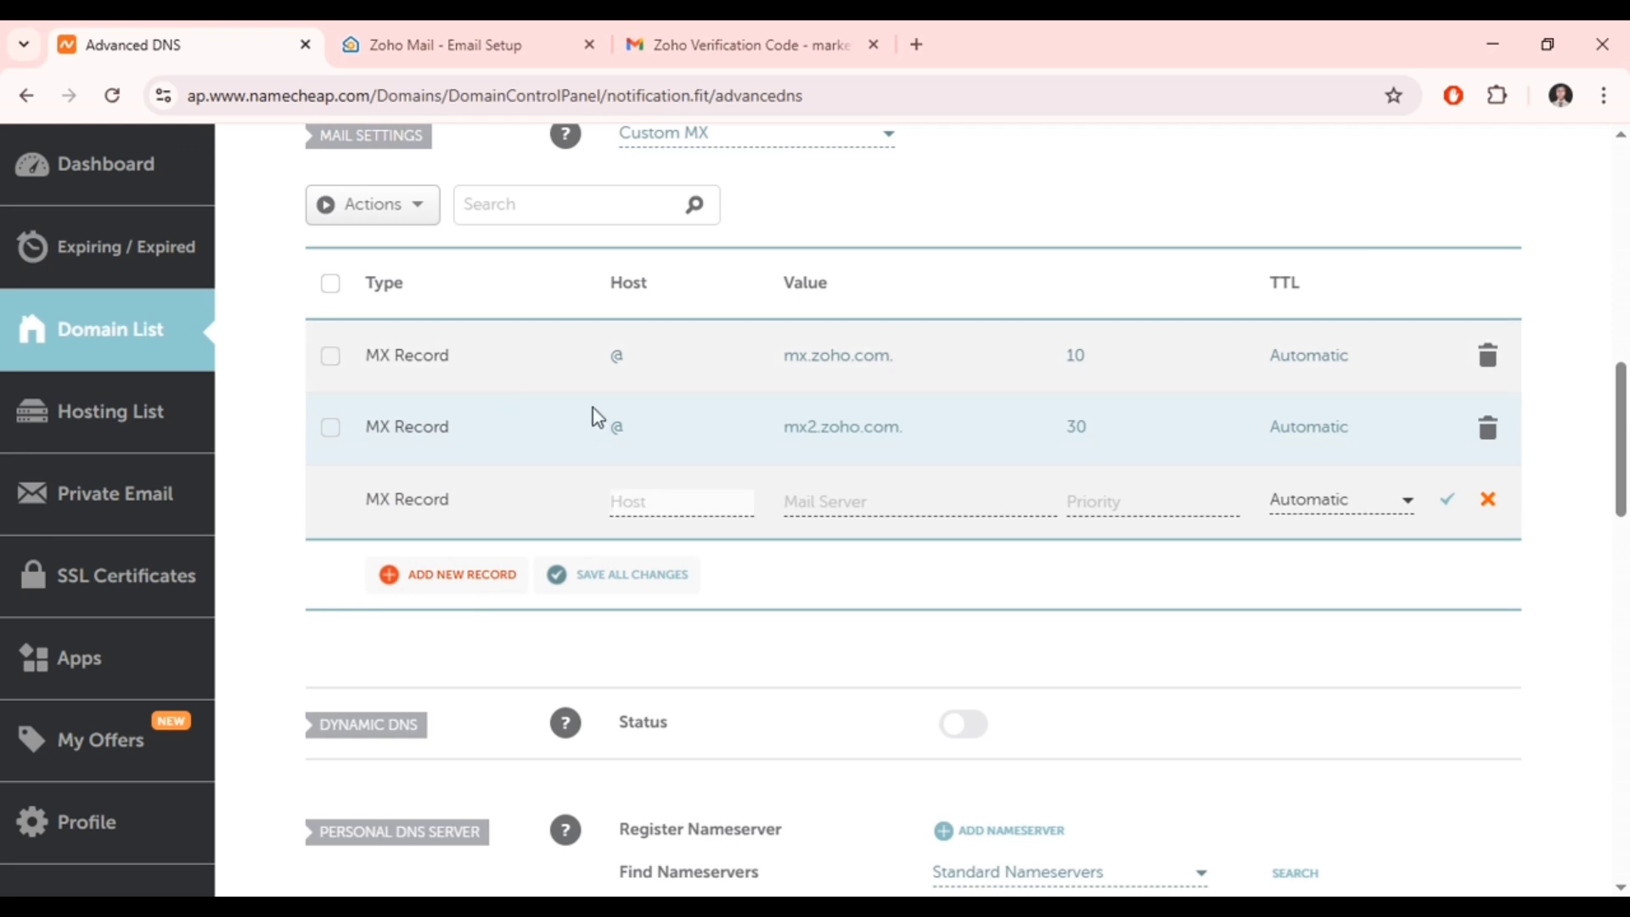
{"action": "type", "text": "@"}
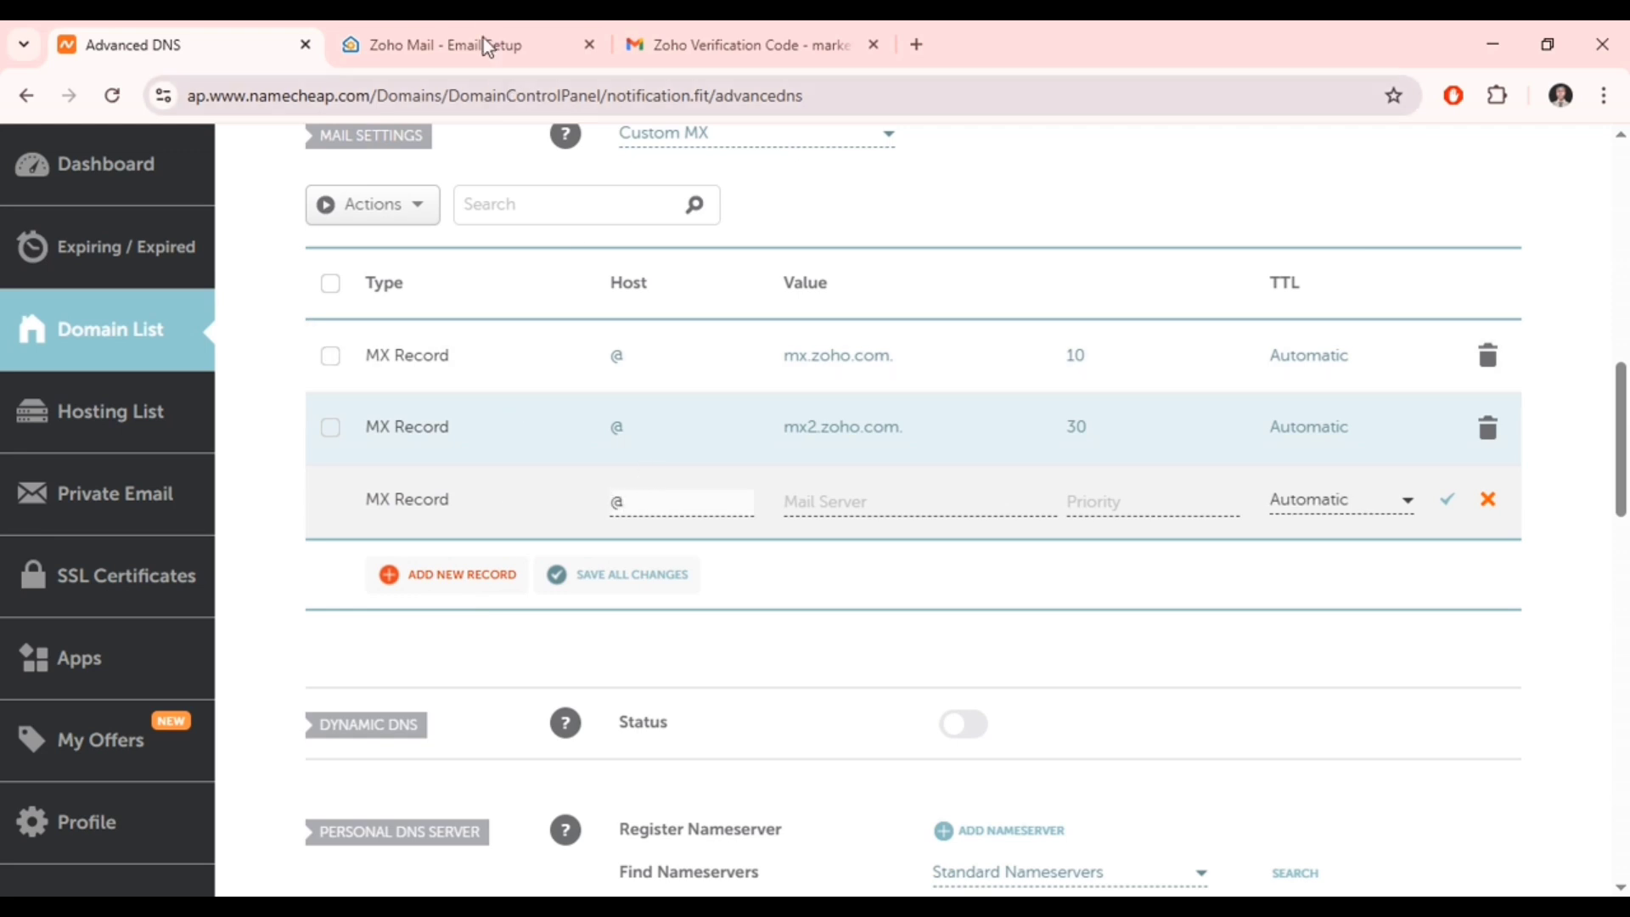
{"action": "left_click", "coordinate": [487, 46]}
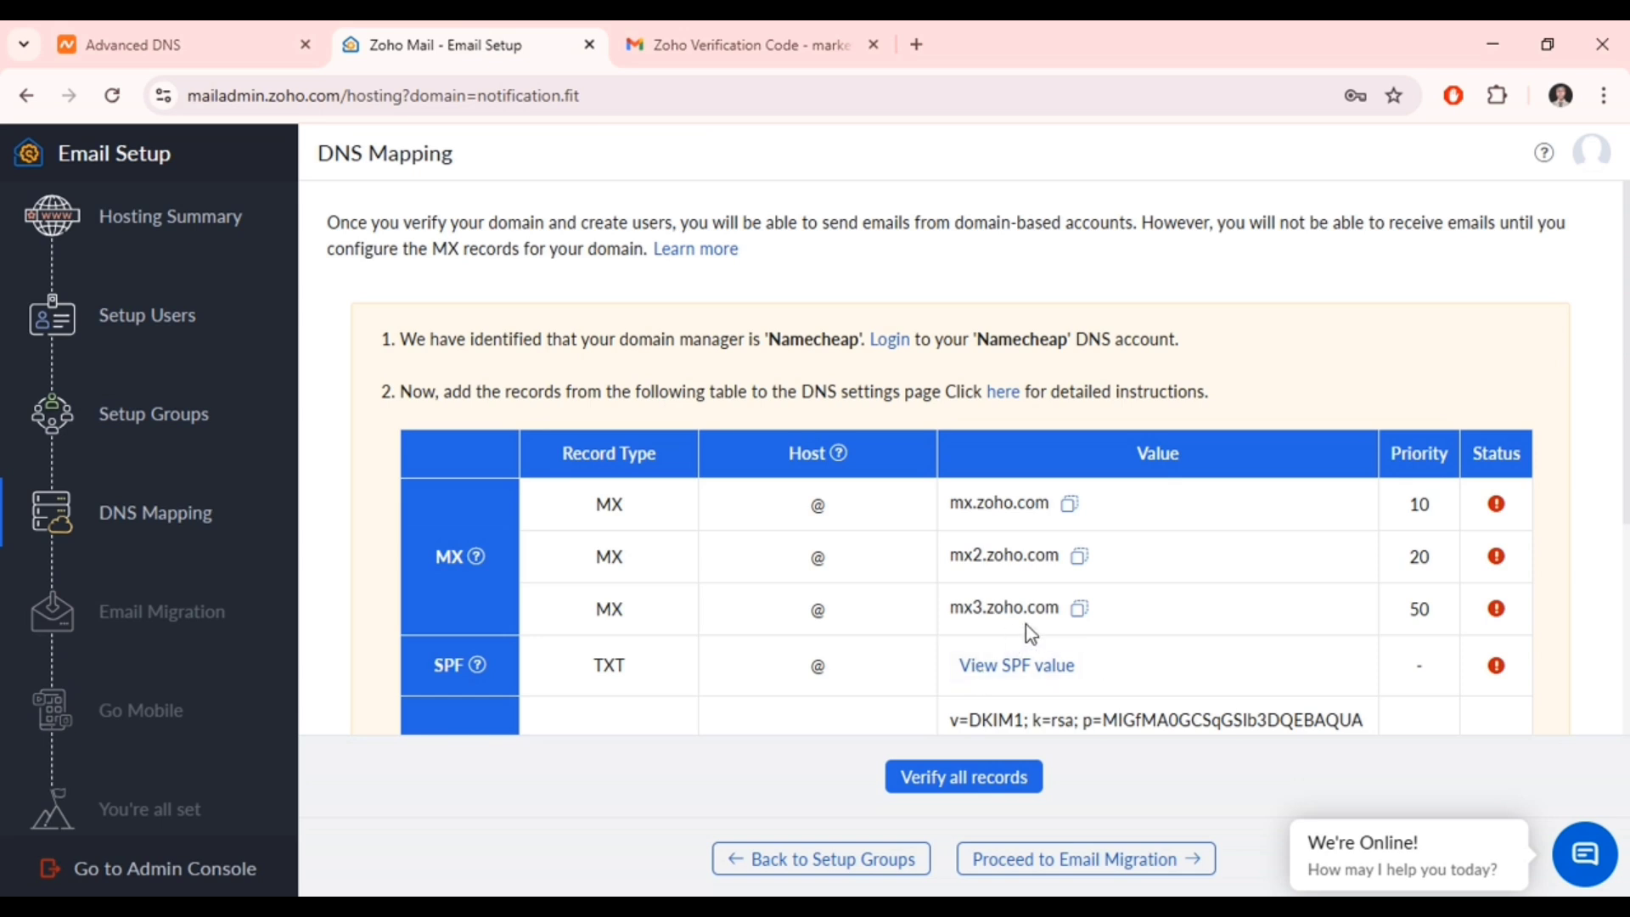
{"action": "left_click", "coordinate": [1077, 614]}
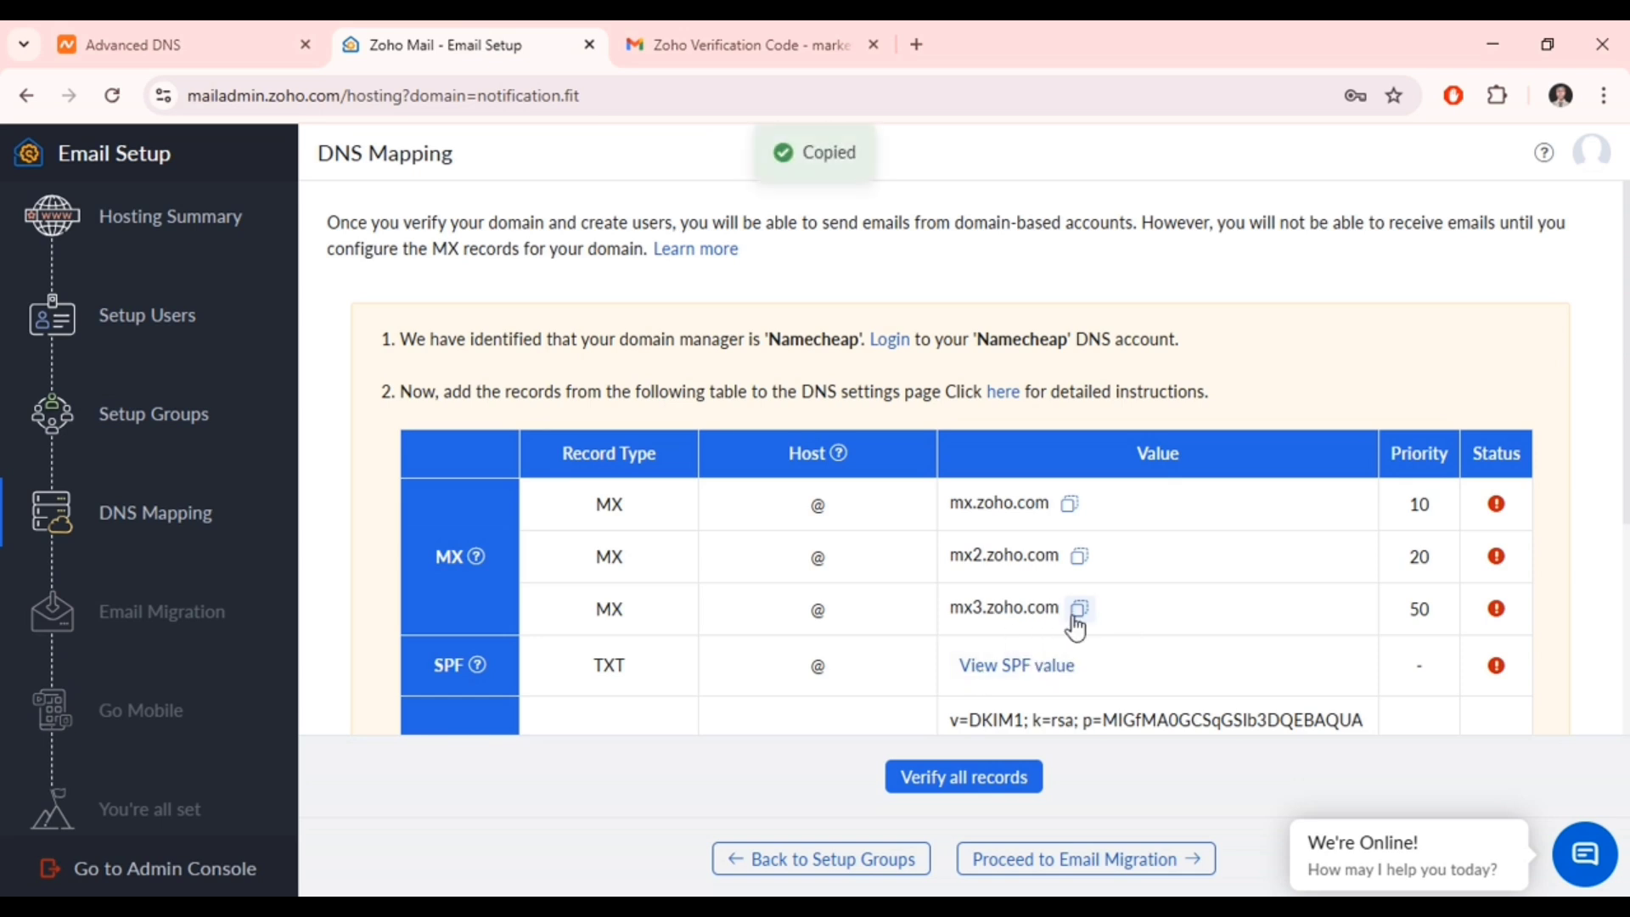
{"action": "left_click", "coordinate": [144, 44]}
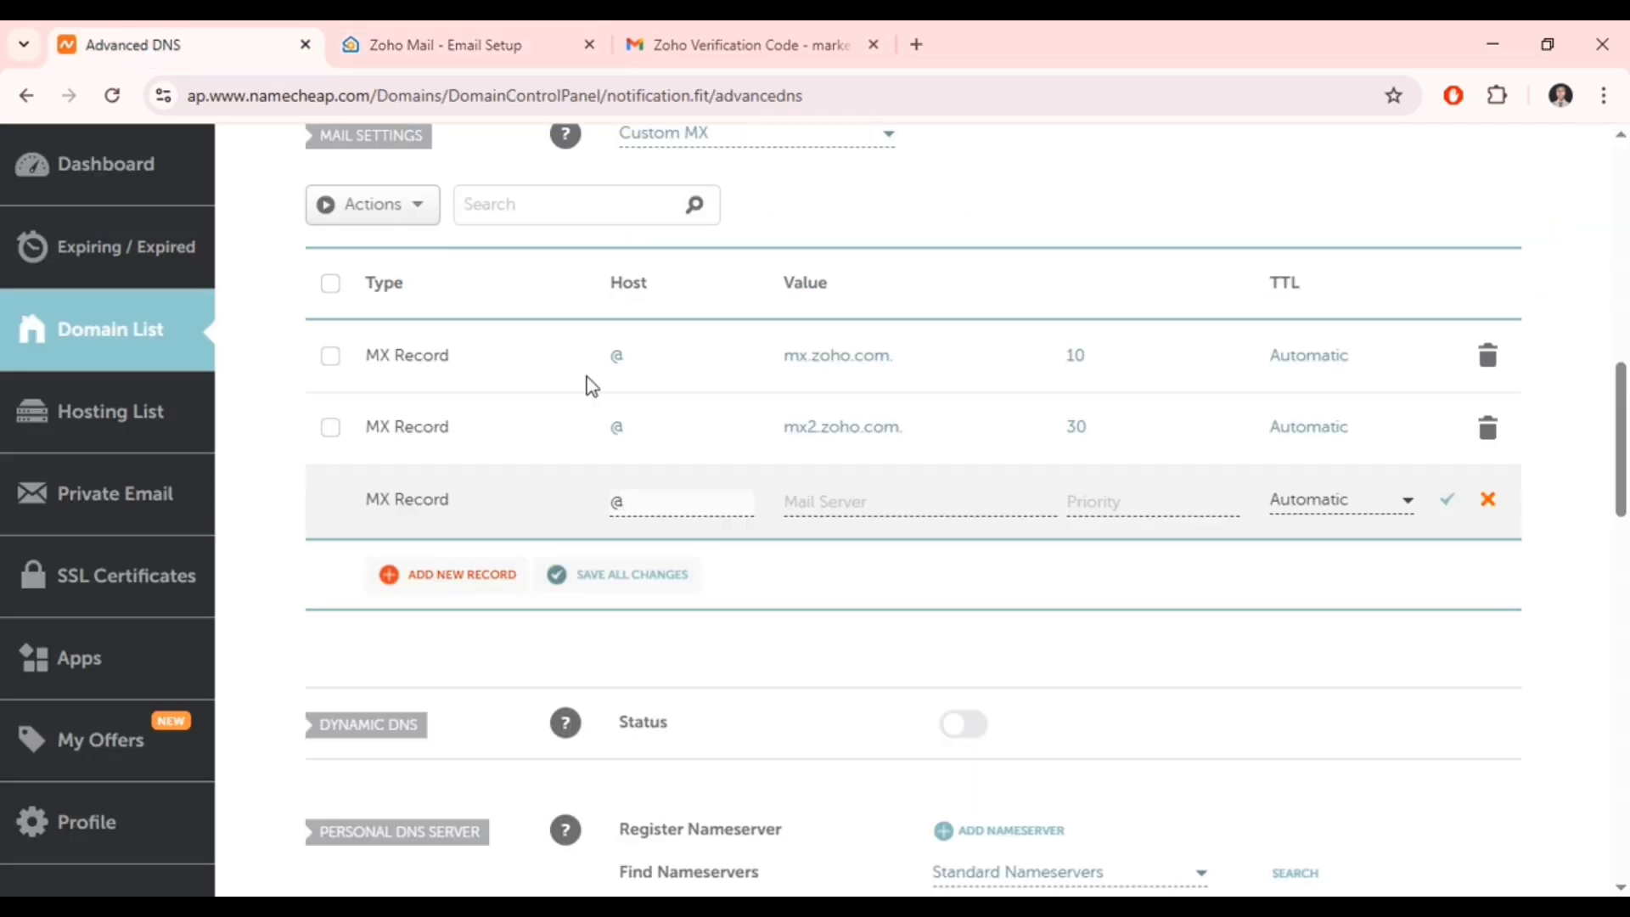
{"action": "left_click", "coordinate": [814, 501]}
{"action": "key", "text": "ctrl+v"}
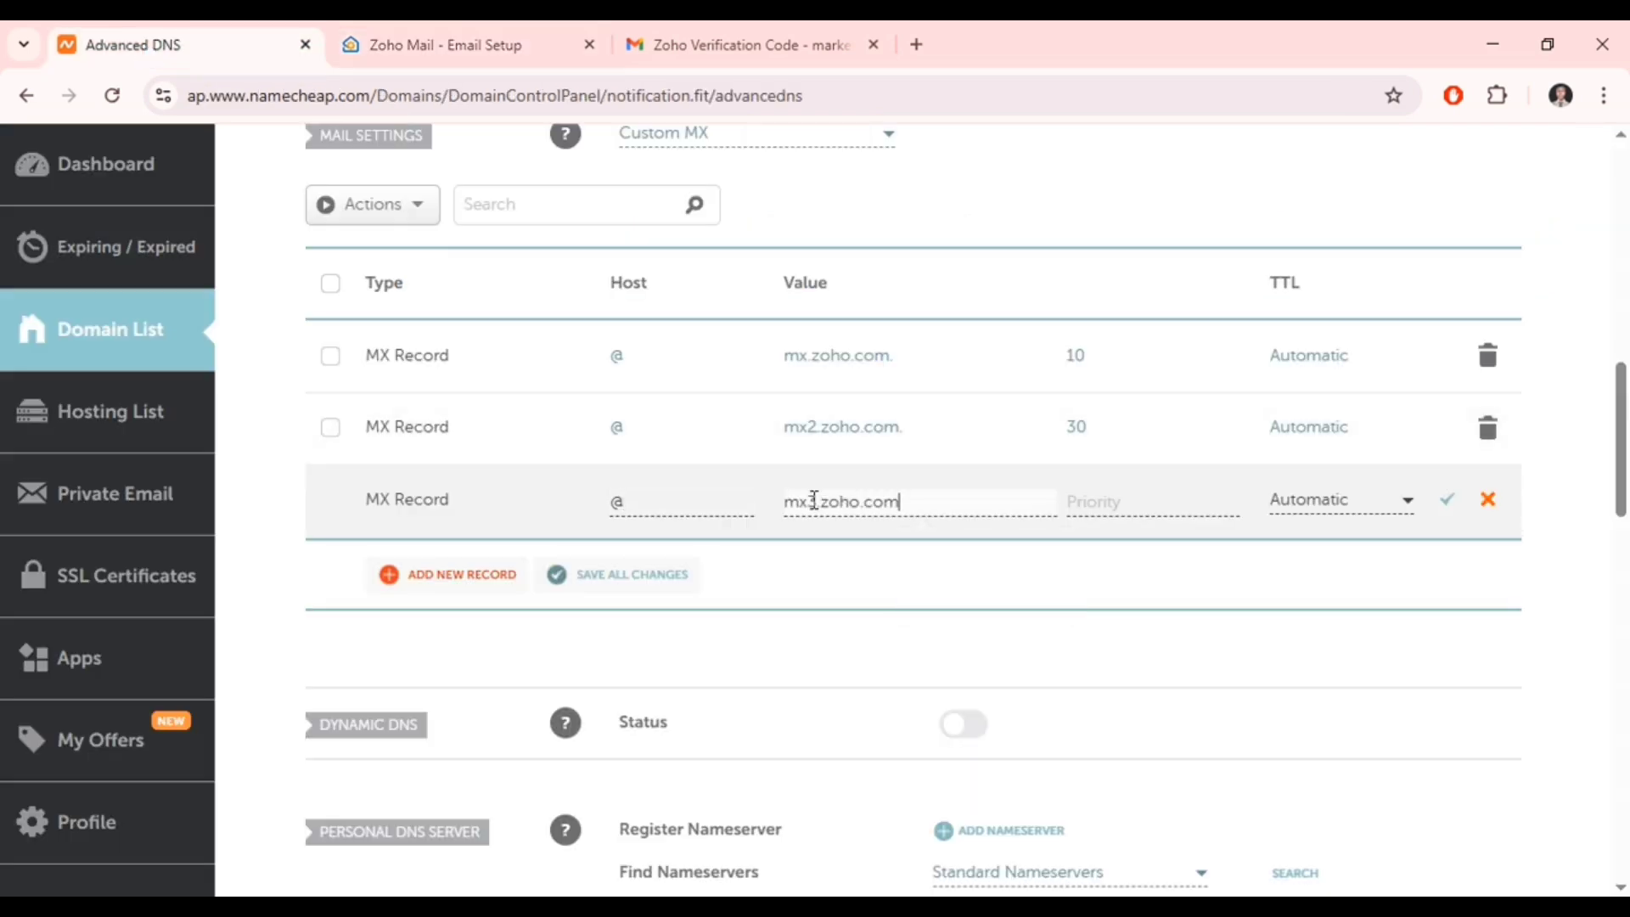
{"action": "left_click", "coordinate": [1078, 499]}
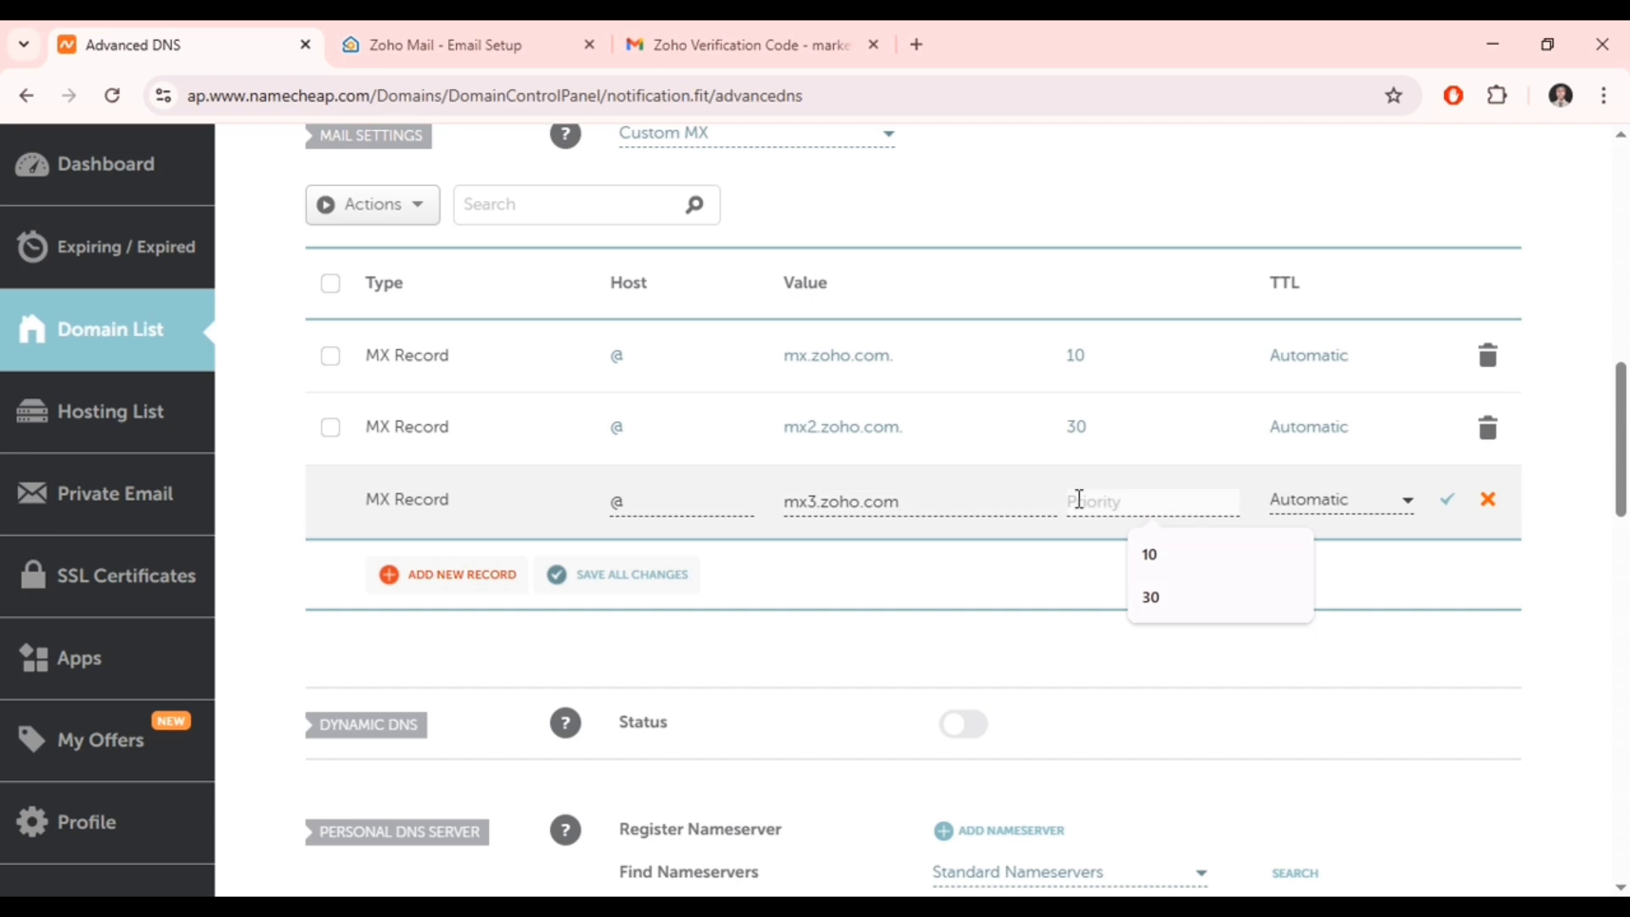
{"action": "type", "text": "50"}
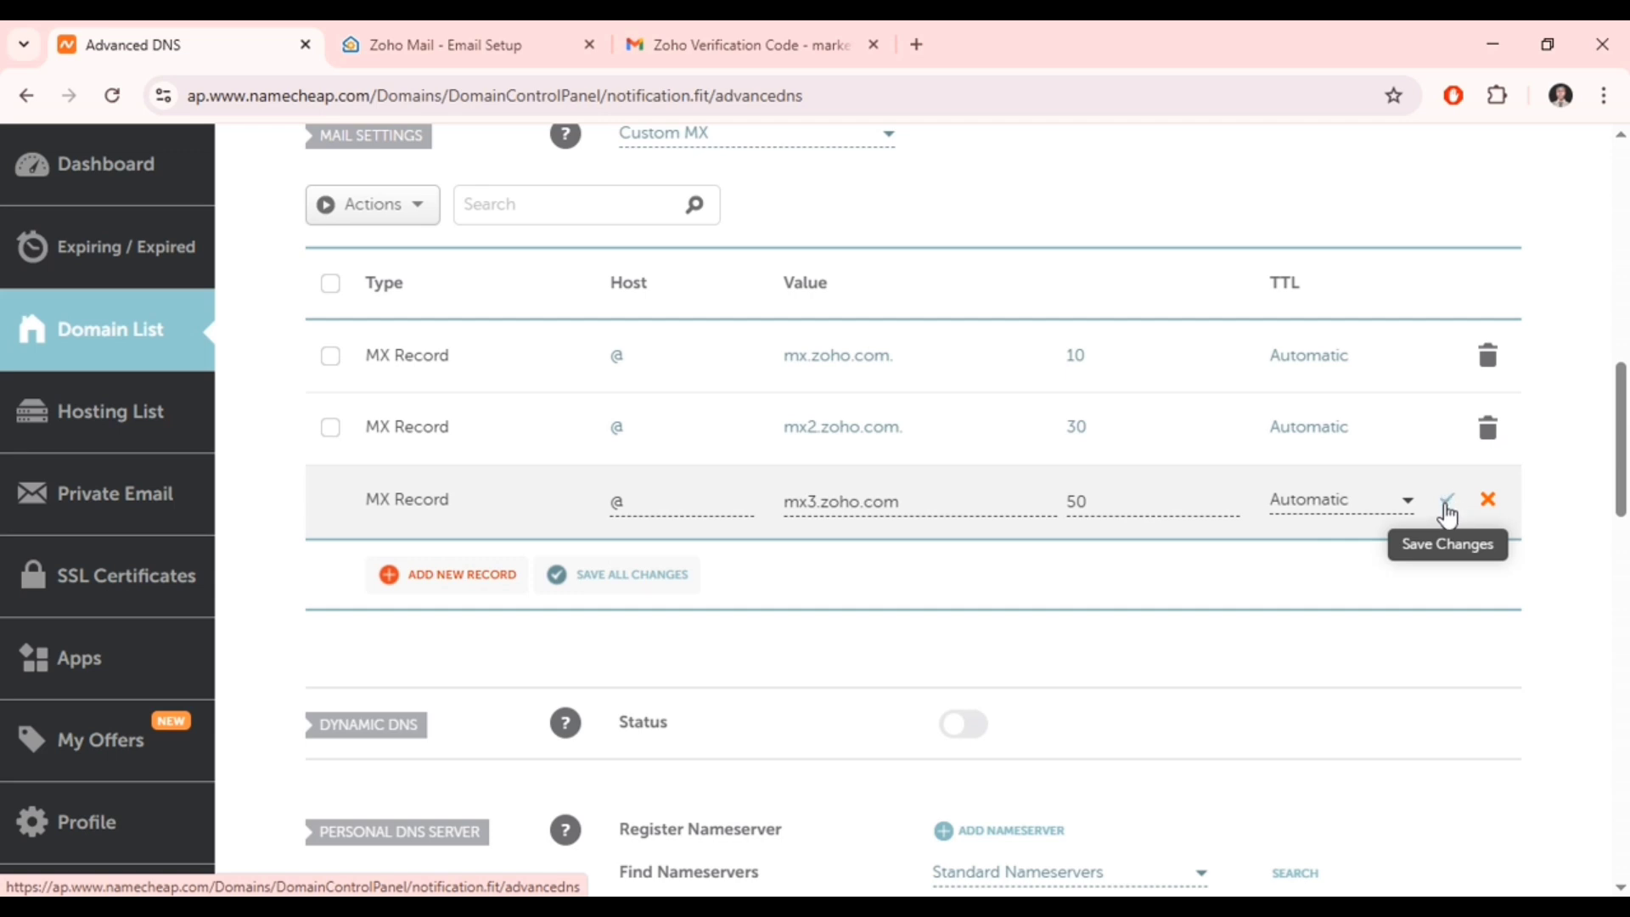
{"action": "left_click", "coordinate": [1448, 508]}
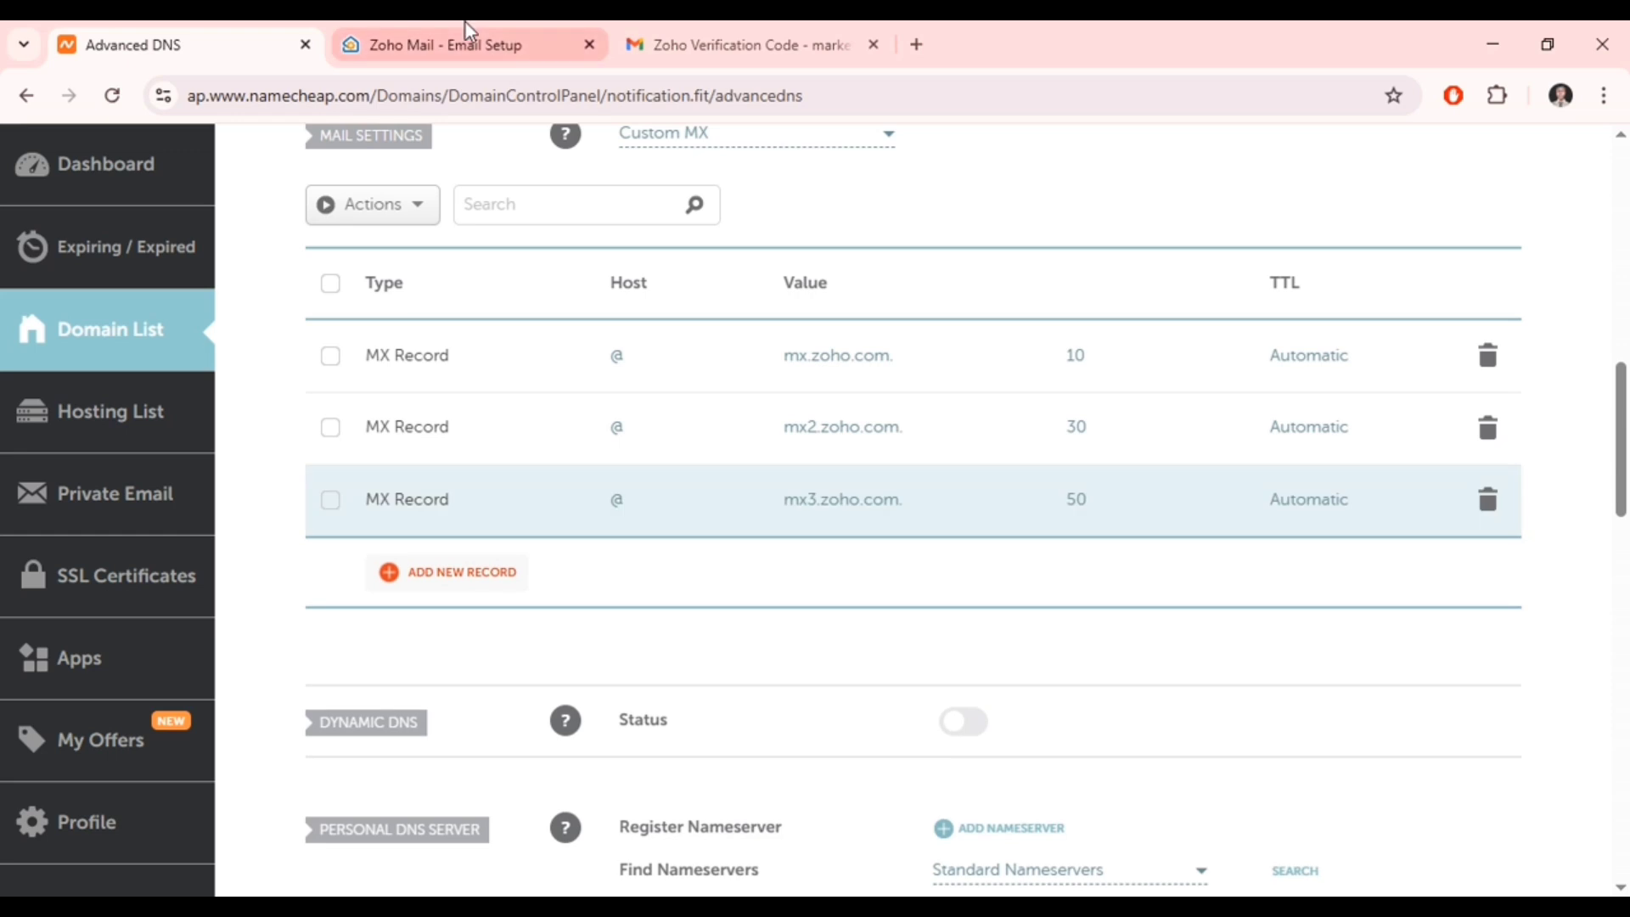
{"action": "left_click", "coordinate": [465, 23]}
- Copy Zoho's suggested SPF value, v=spf1 include:zohomail.com ~all, and dismiss the SPF notice
{"action": "scroll", "coordinate": [833, 594], "scroll_direction": "down", "scroll_amount": 3}
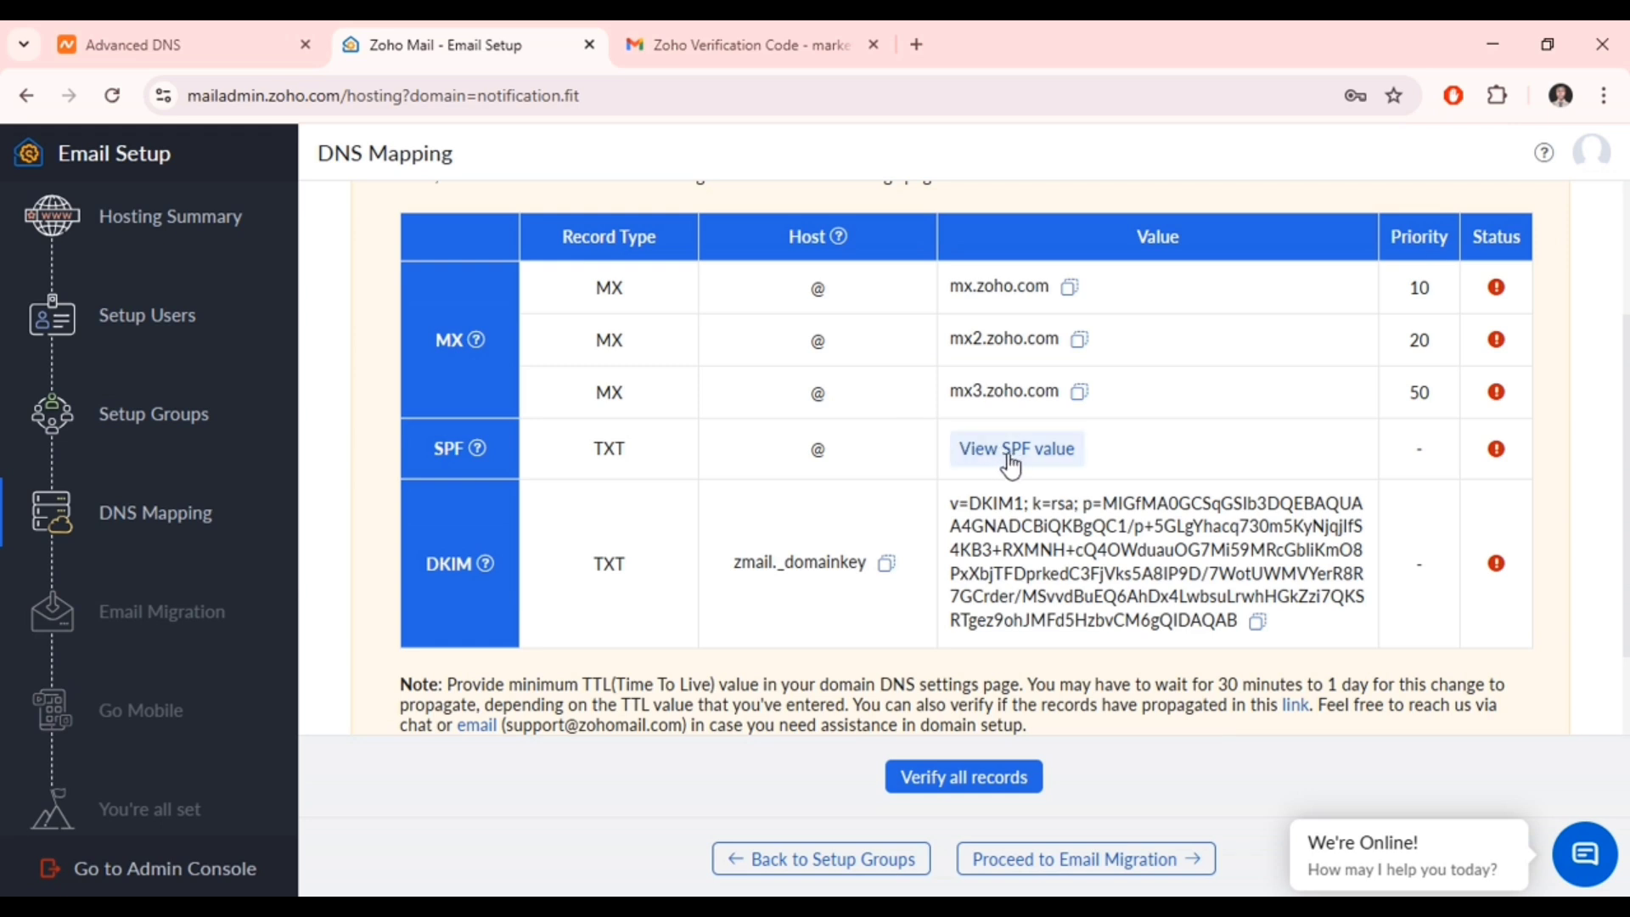
{"action": "left_click", "coordinate": [1011, 464]}
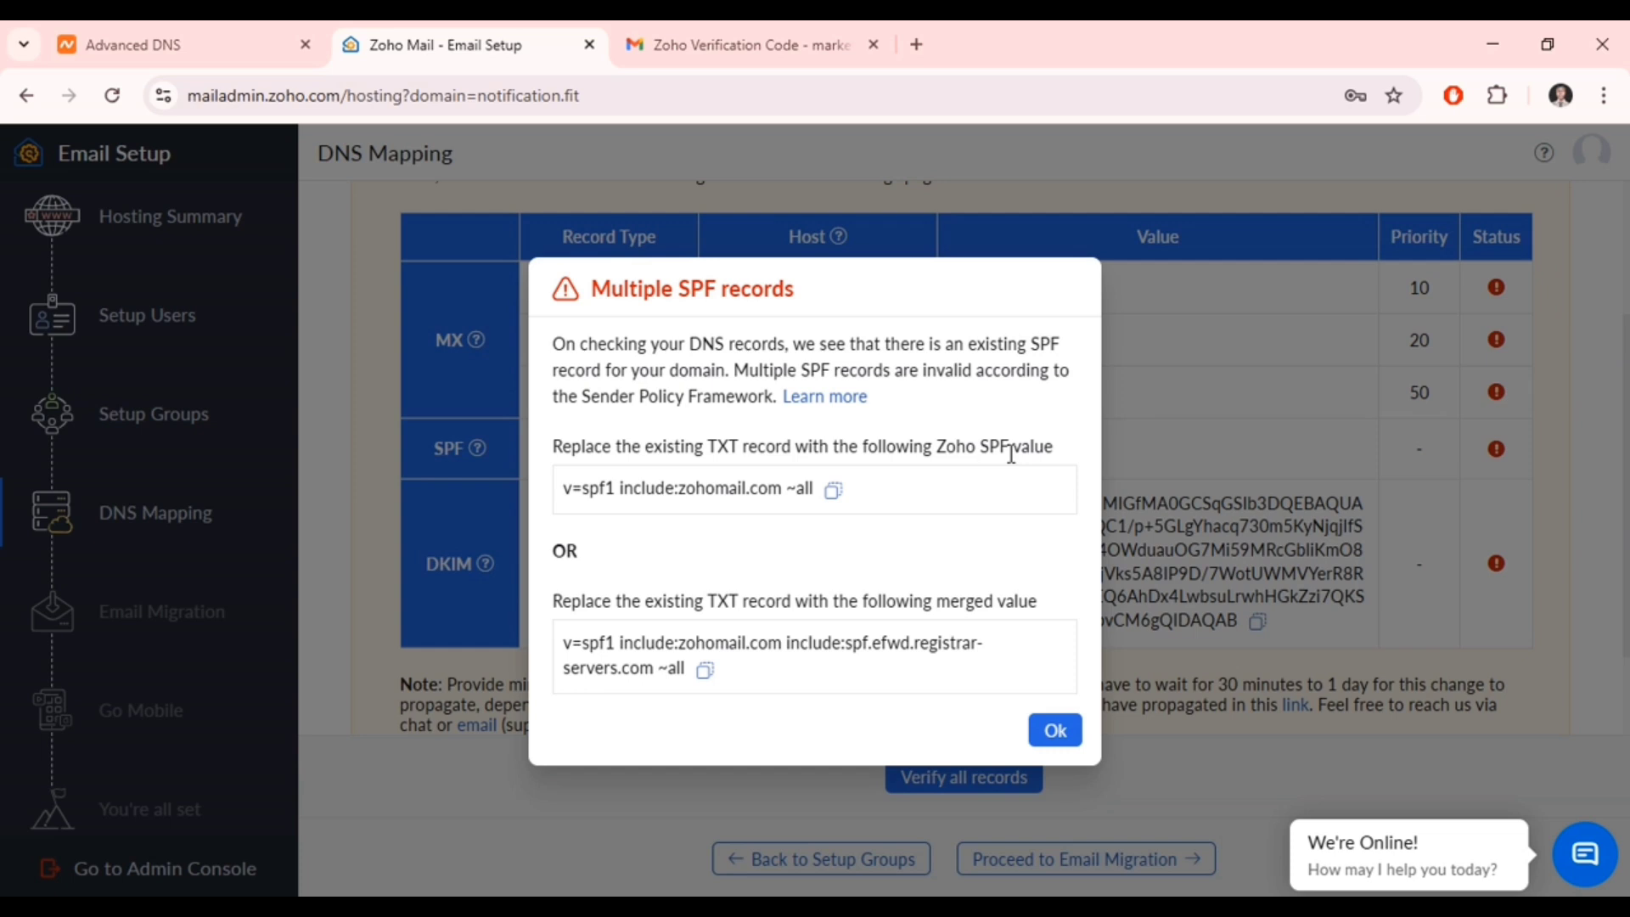
{"action": "left_click", "coordinate": [831, 498]}
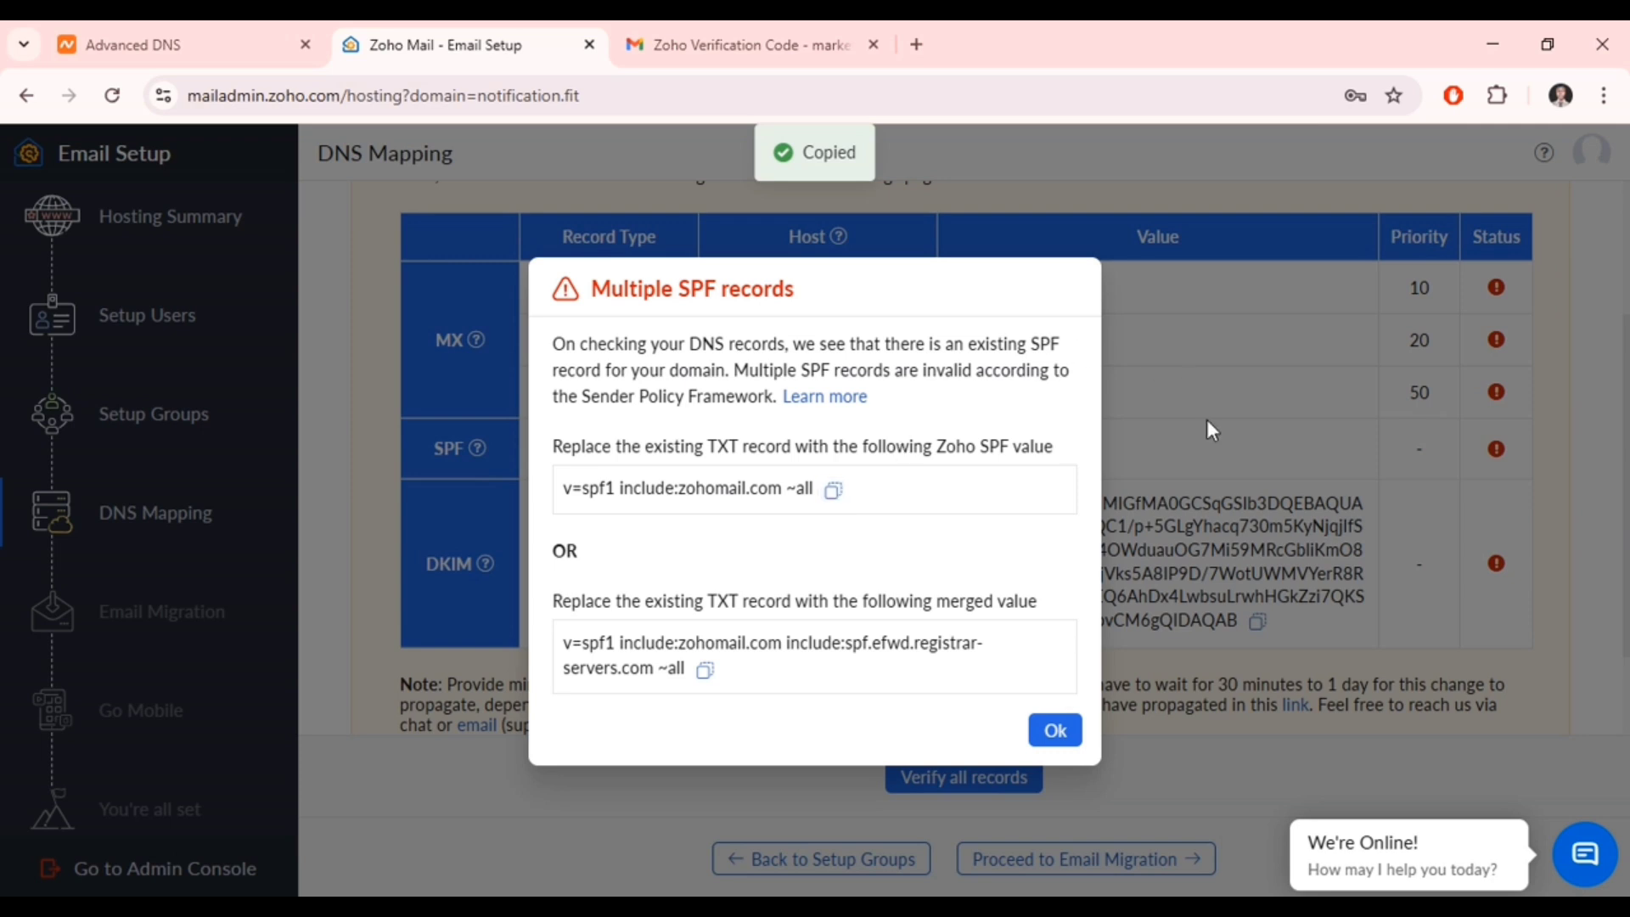
{"action": "left_click", "coordinate": [1072, 730]}
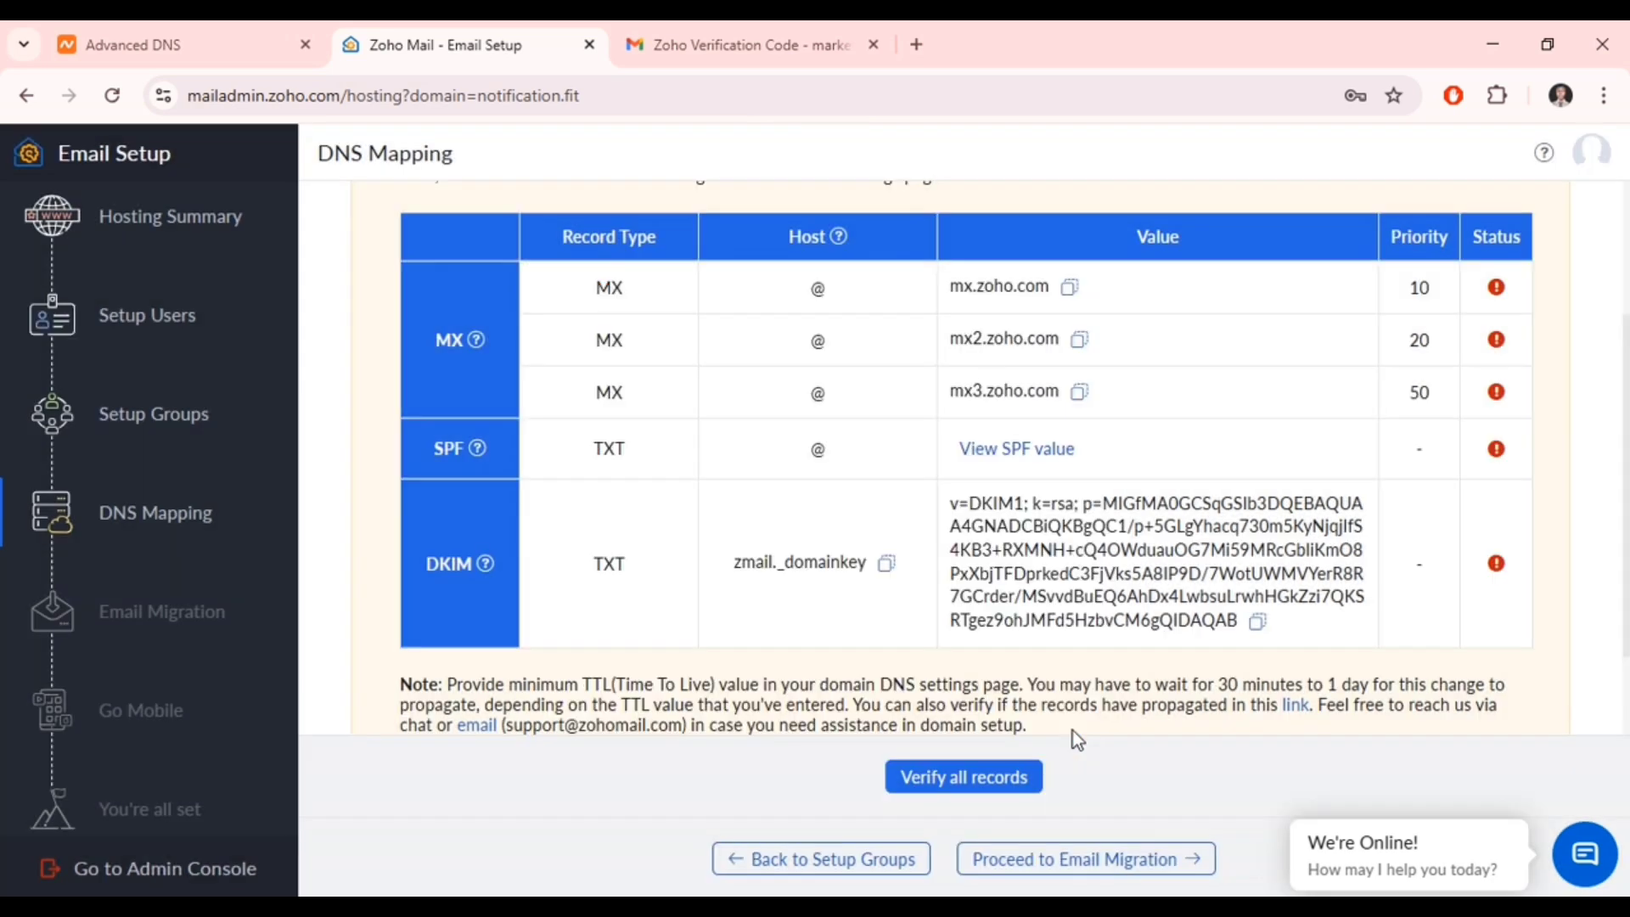
{"action": "left_click", "coordinate": [222, 33]}
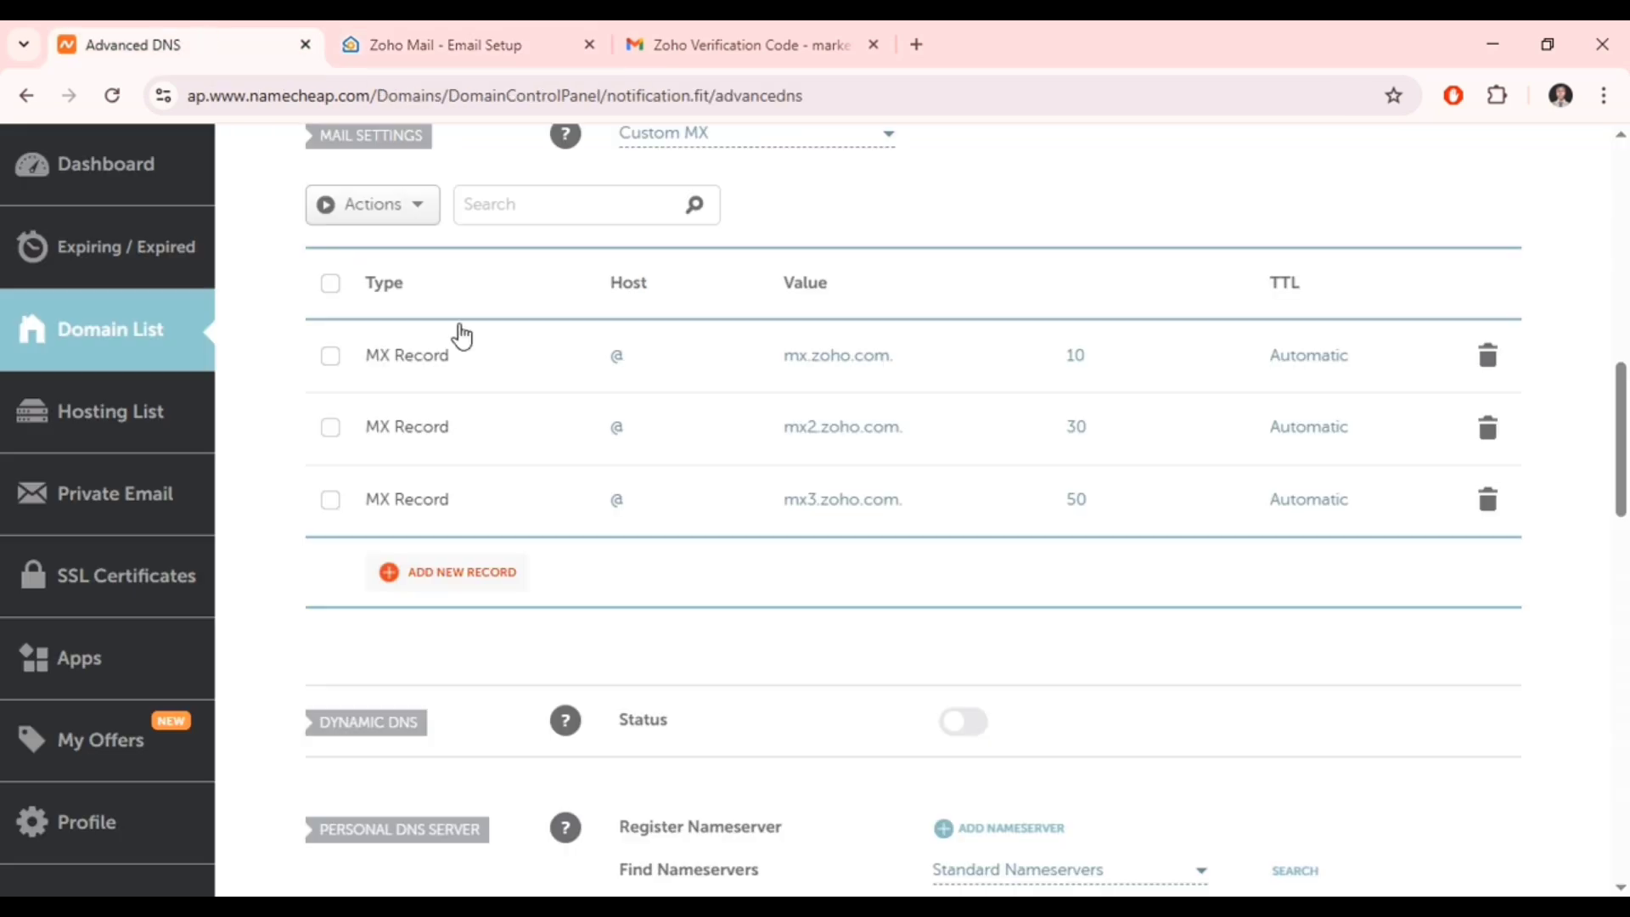
- Add and save a TXT record for host @ with value v=spf1 include:zohomail.com ~all
{"action": "scroll", "coordinate": [535, 448], "scroll_direction": "up", "scroll_amount": 7}
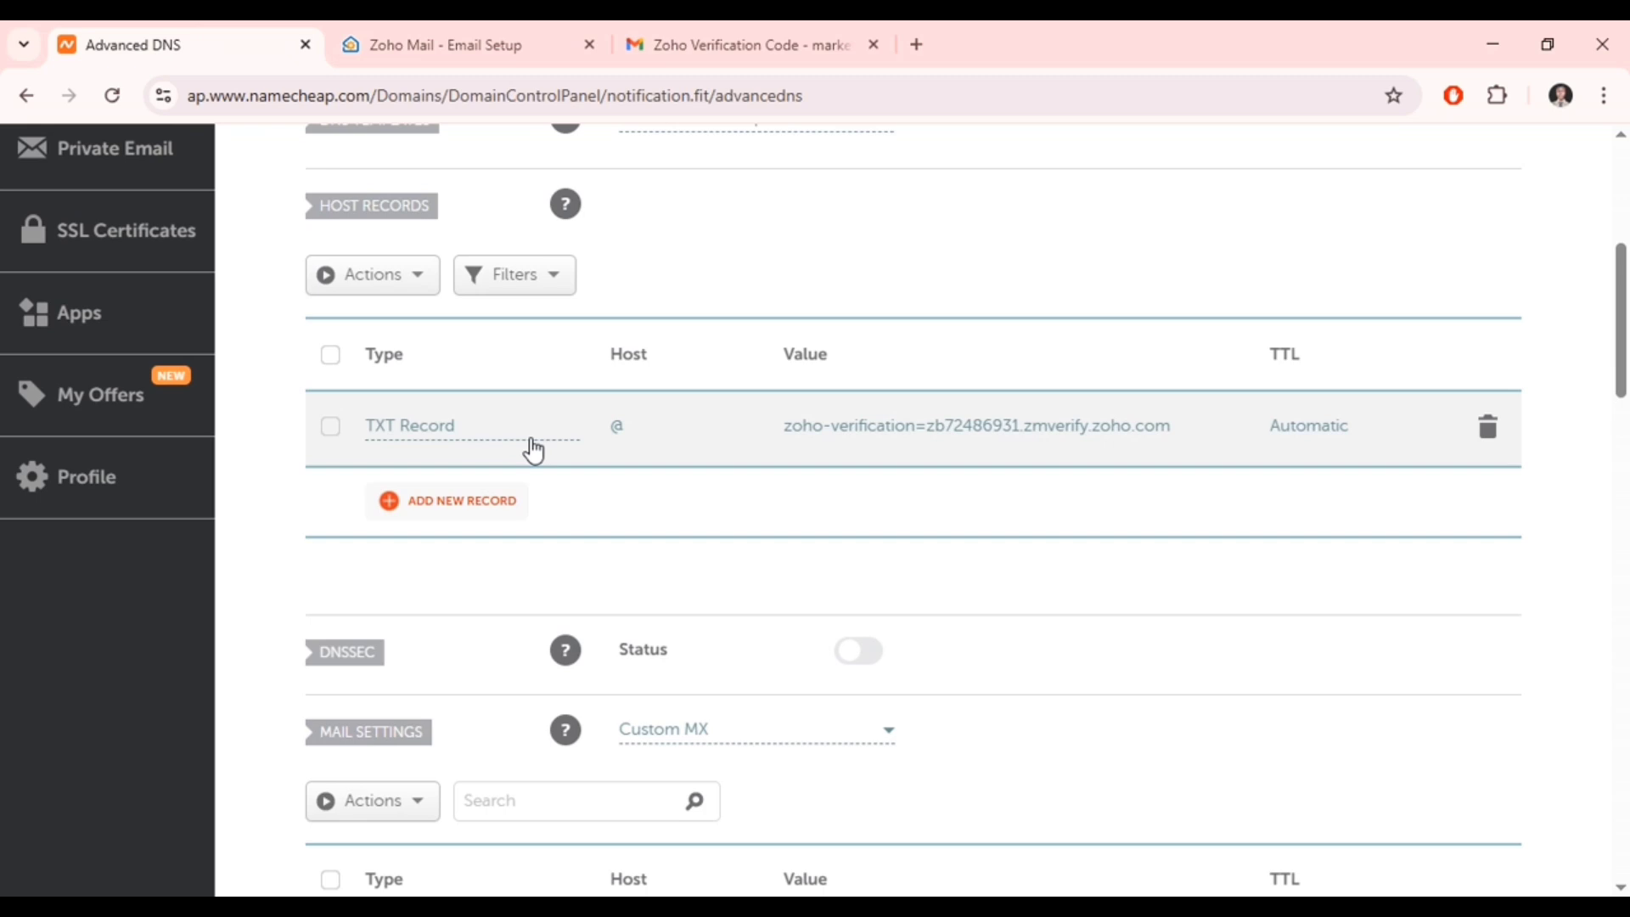
{"action": "left_click", "coordinate": [480, 502]}
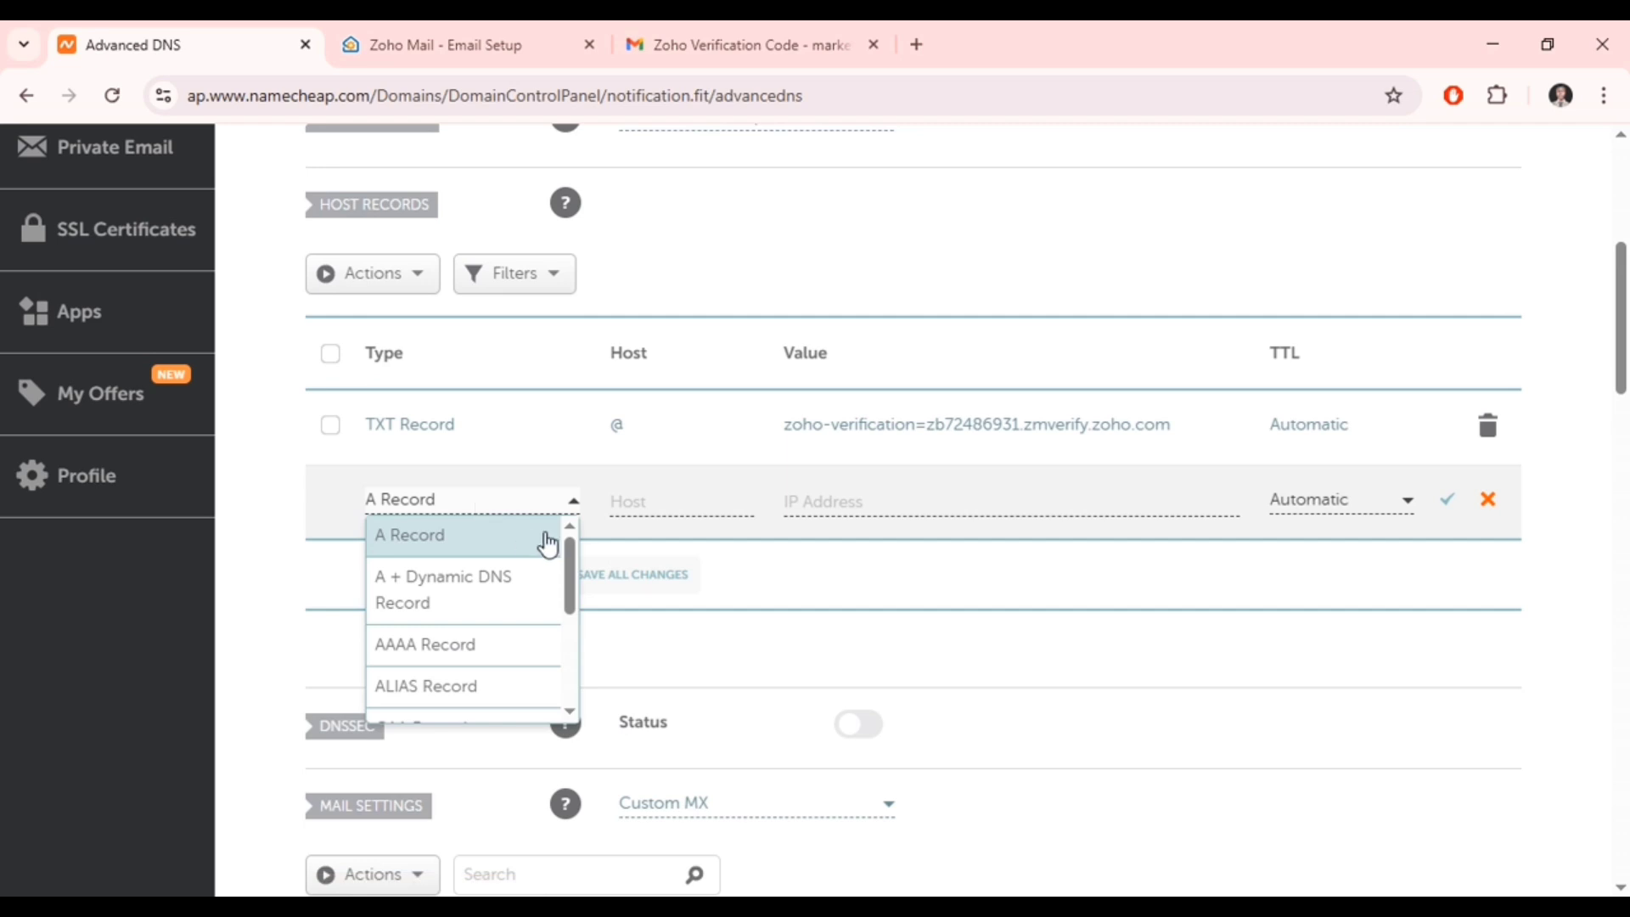
{"action": "left_click_drag", "start_coordinate": [569, 571], "coordinate": [569, 645]}
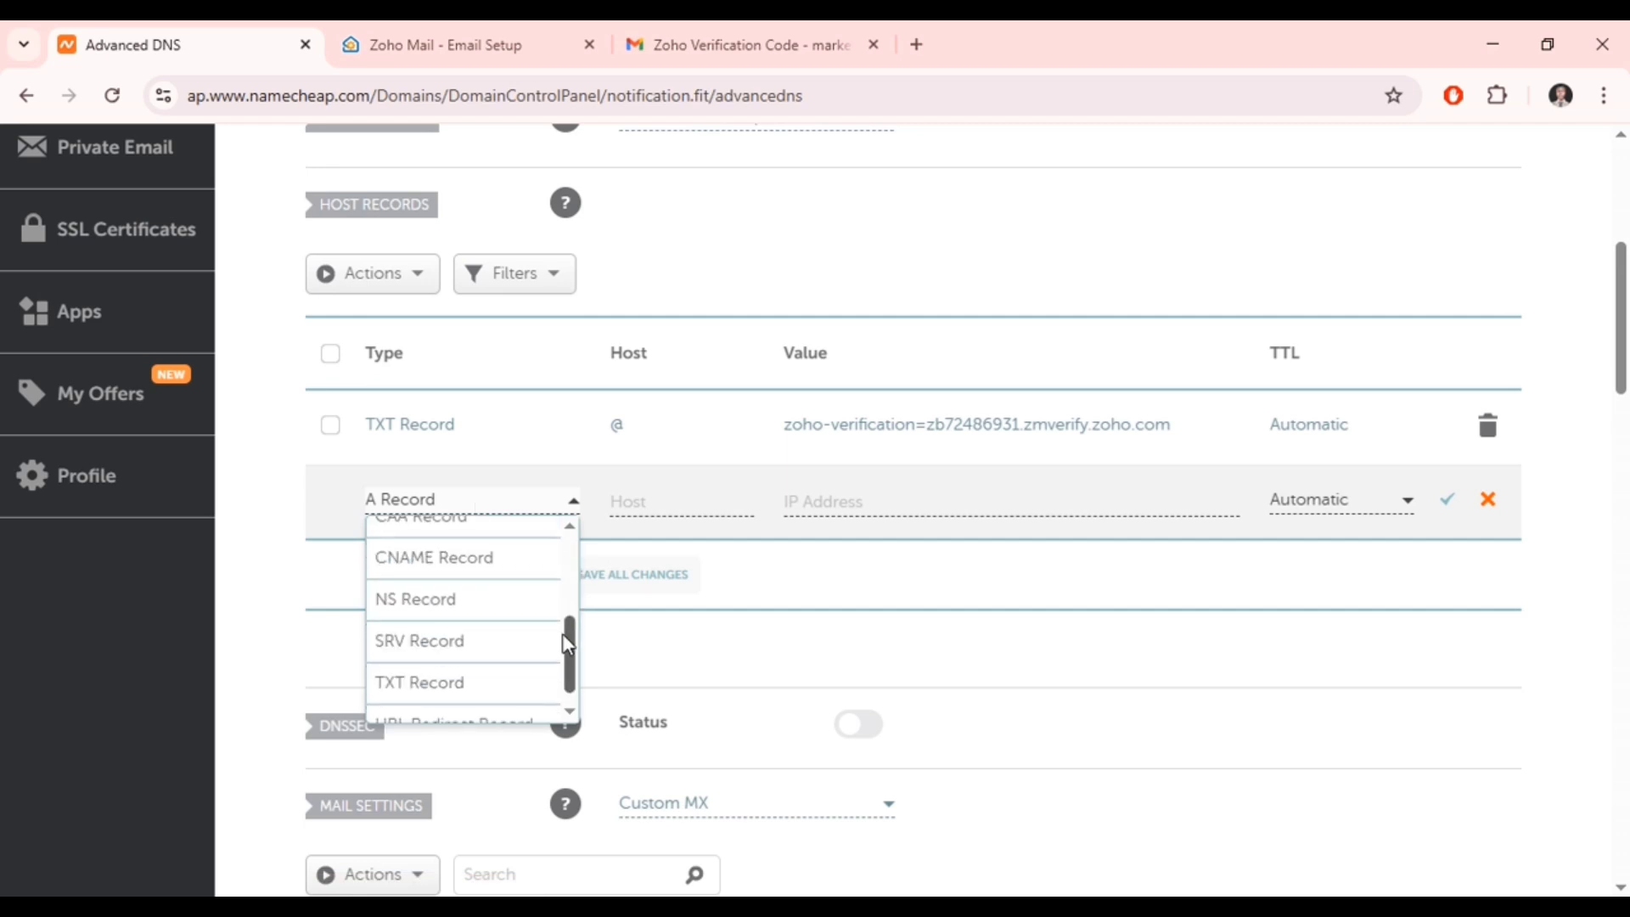
{"action": "left_click", "coordinate": [499, 693]}
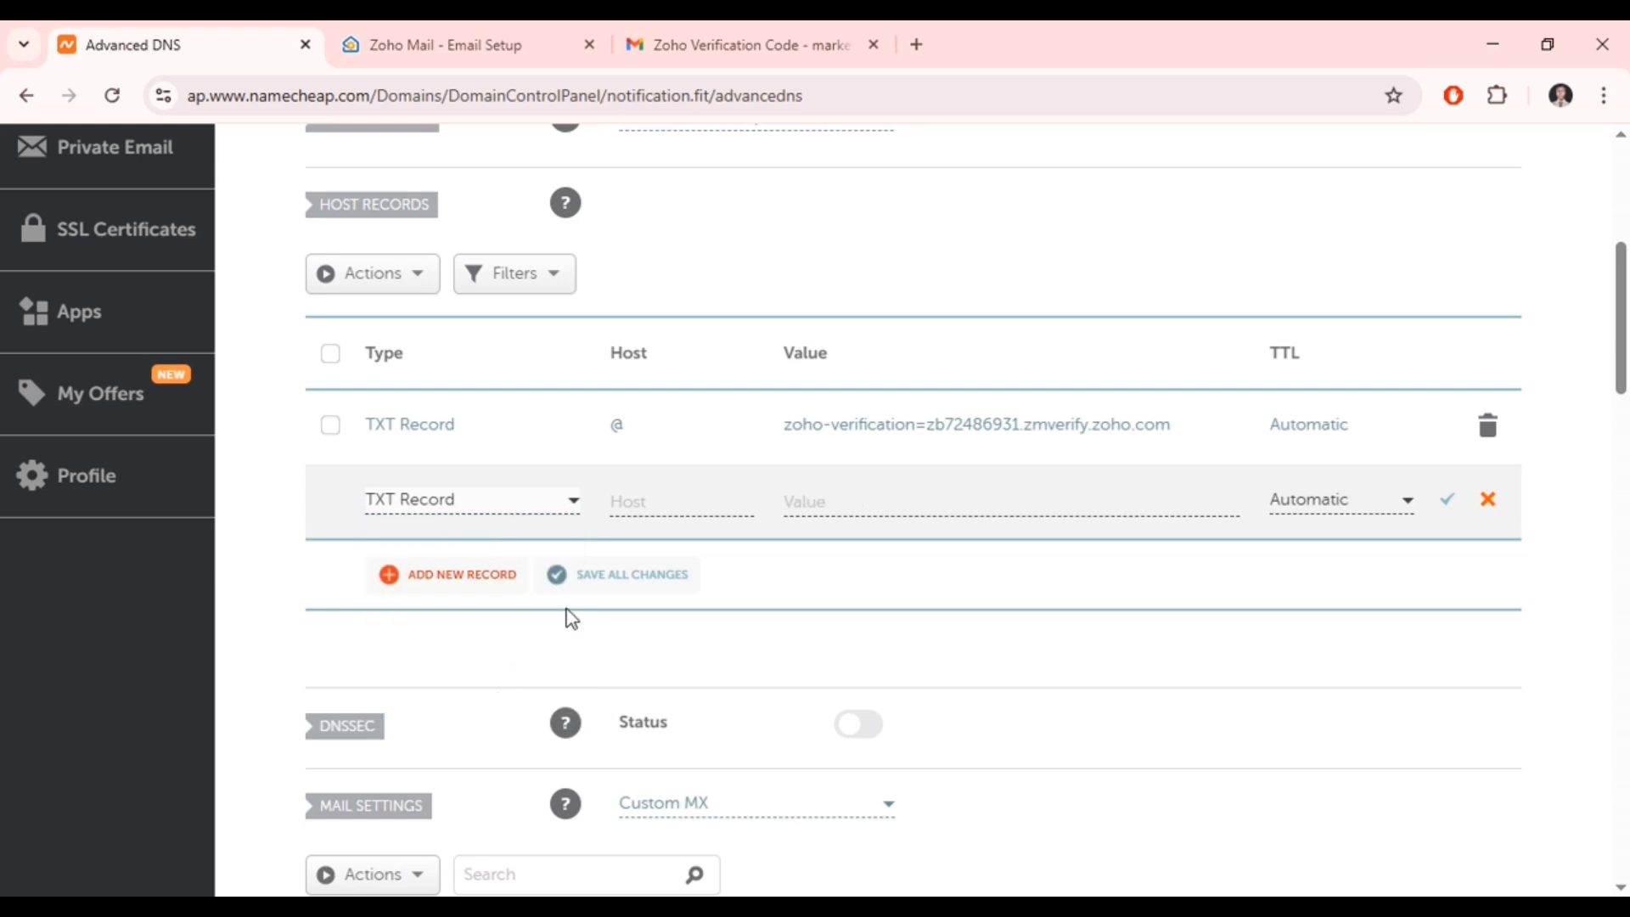
{"action": "left_click", "coordinate": [650, 504]}
{"action": "type", "text": "@"}
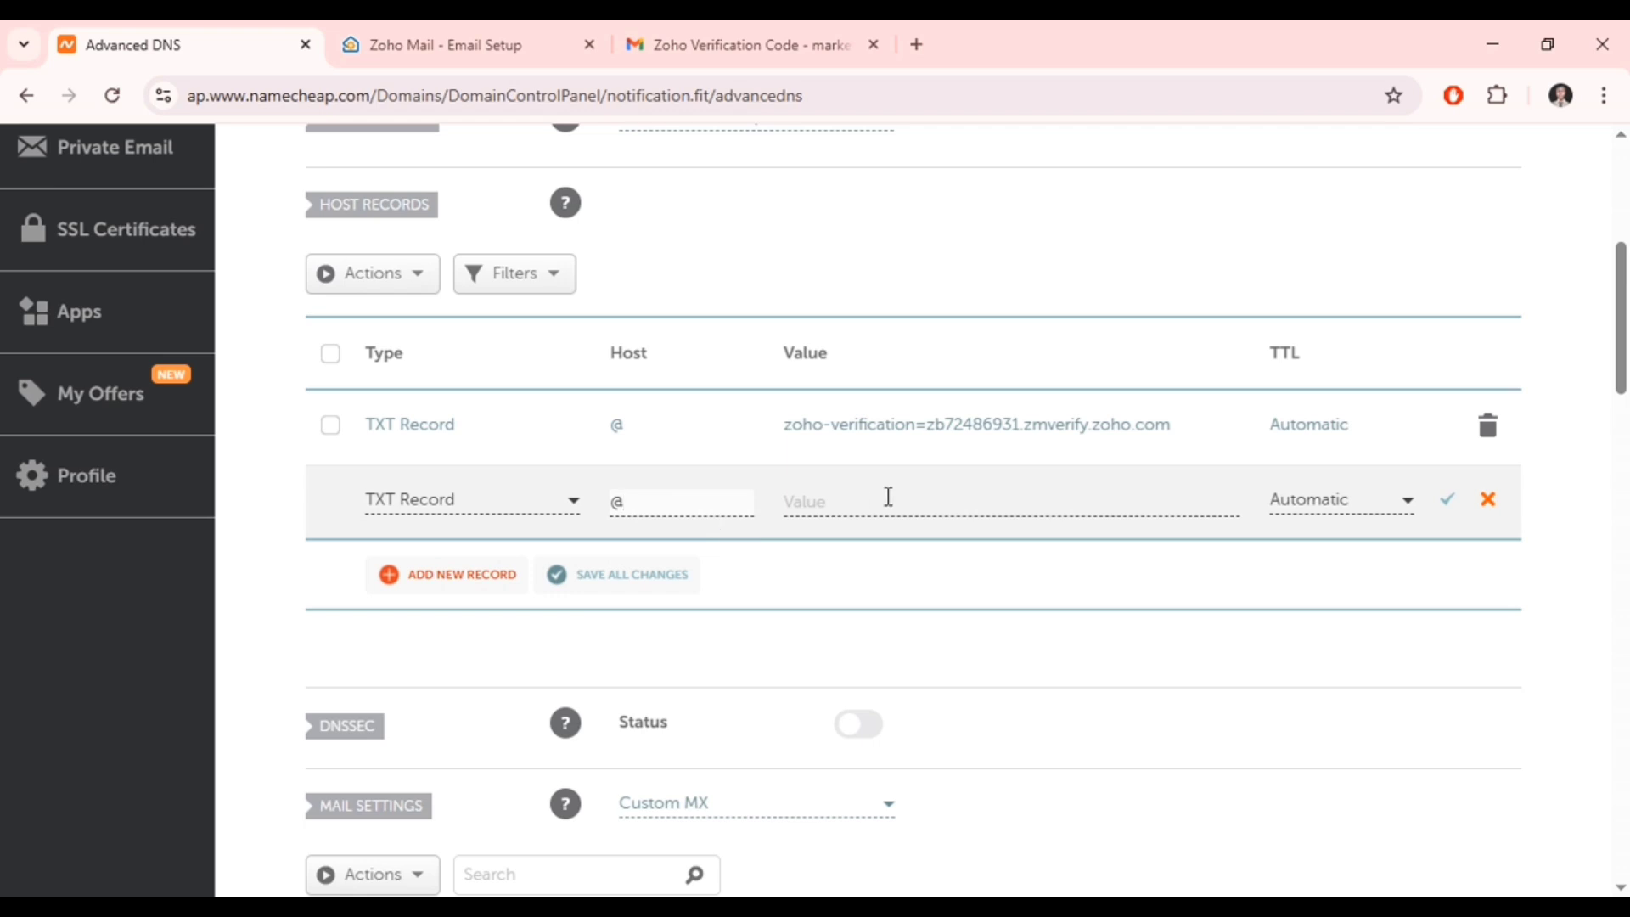
{"action": "left_click", "coordinate": [888, 496]}
{"action": "type", "text": "v=spf1 include:zohomail.com ~all"}
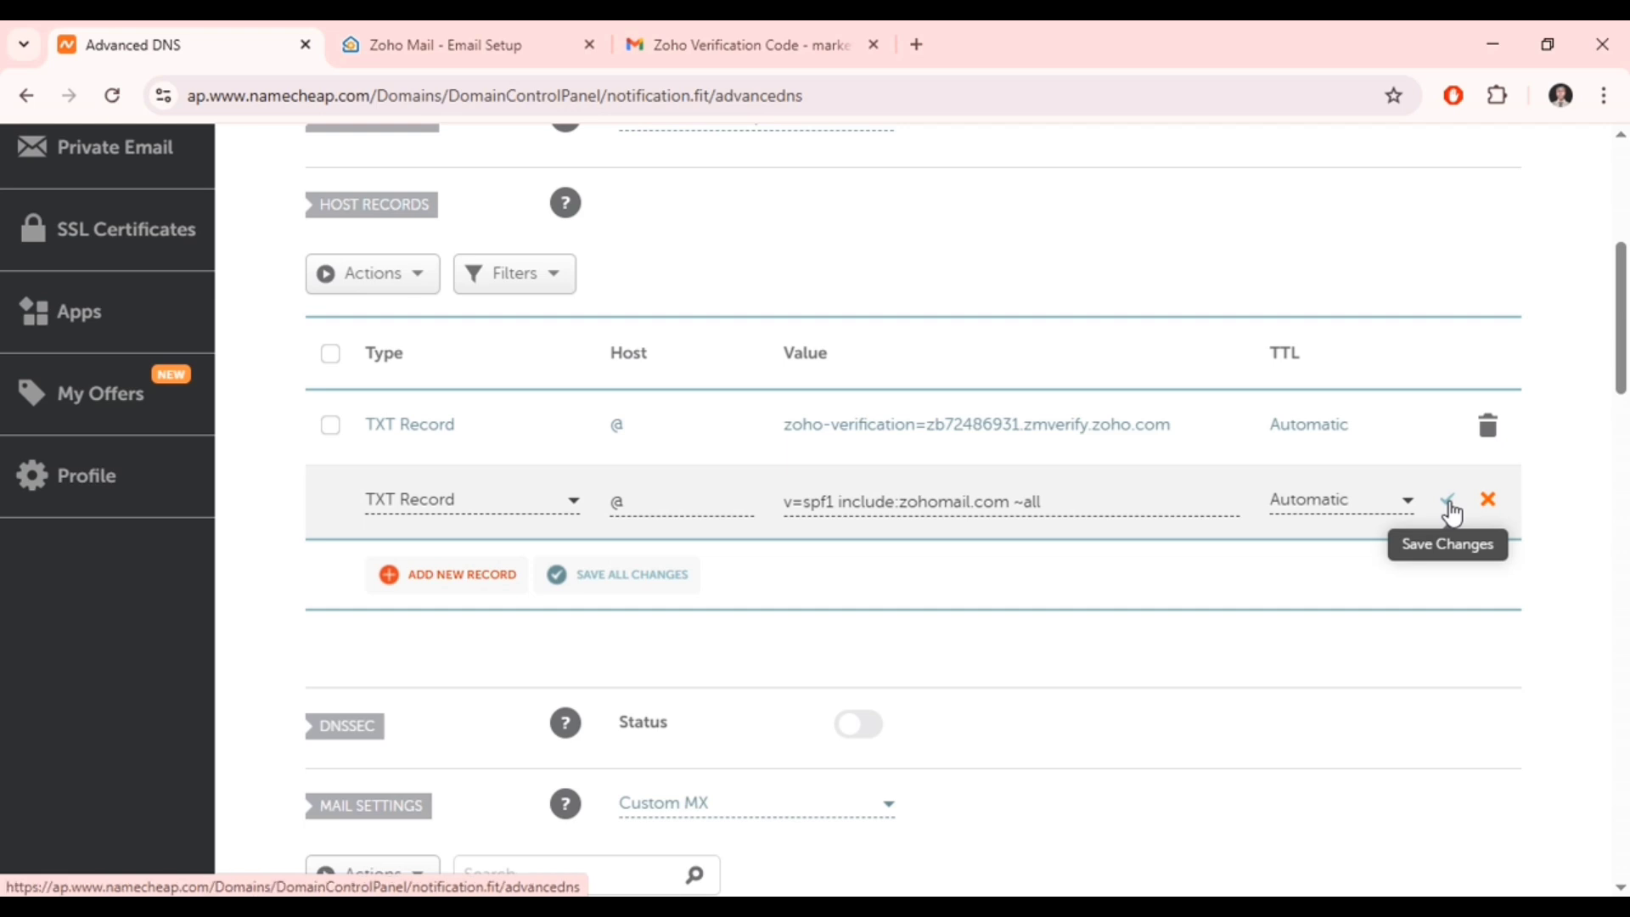
{"action": "left_click", "coordinate": [1451, 507]}
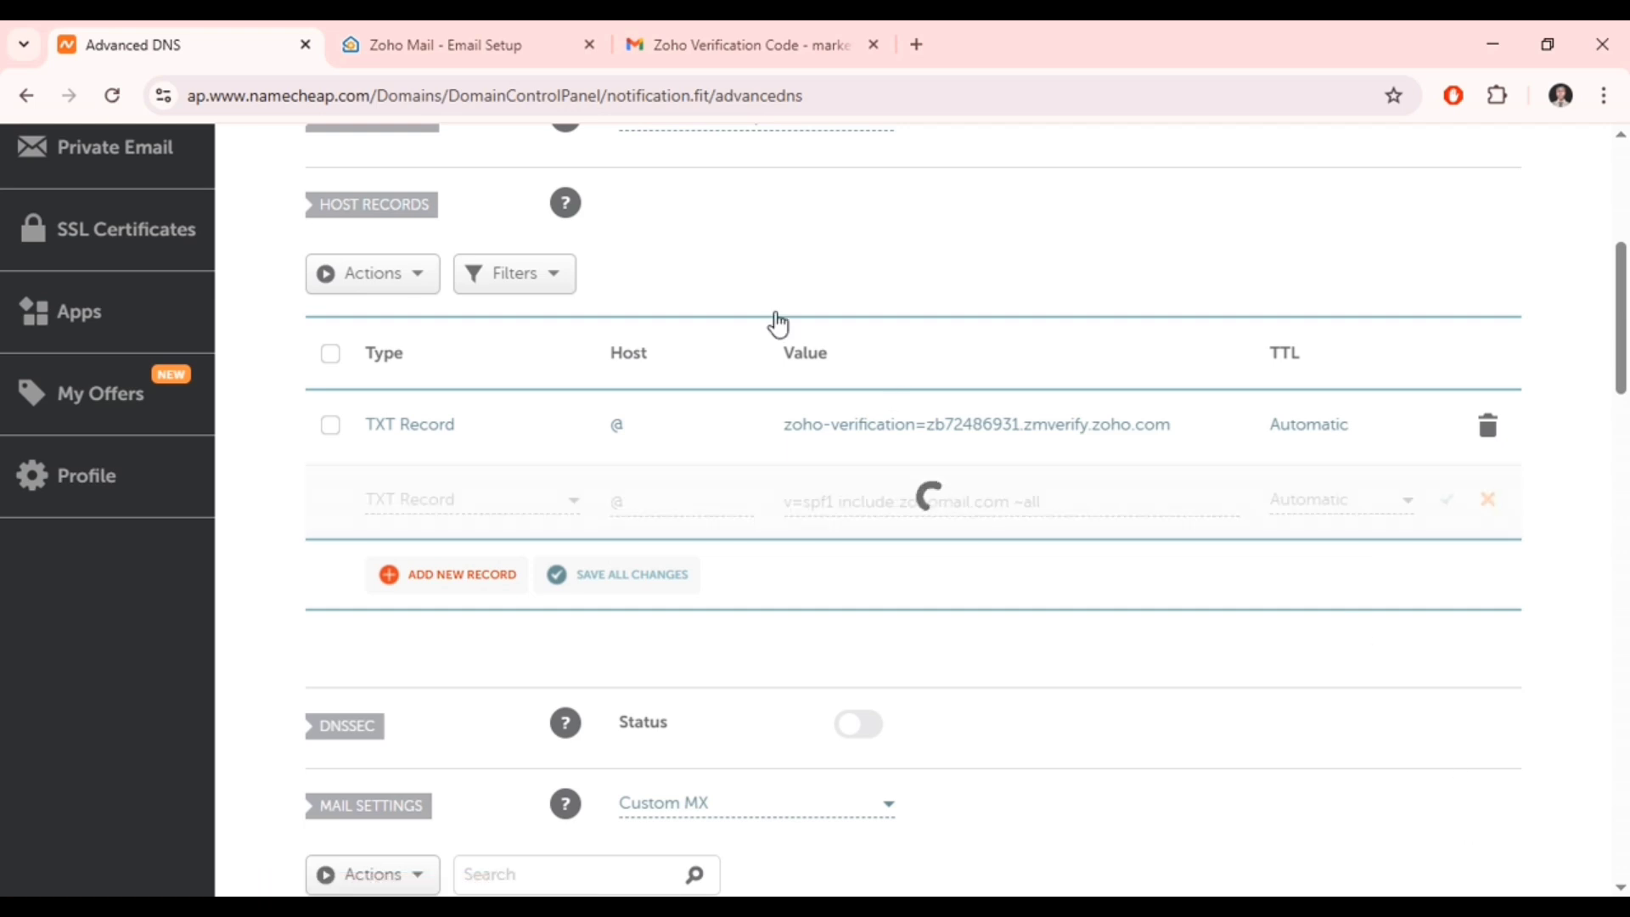
{"action": "left_click", "coordinate": [484, 38]}
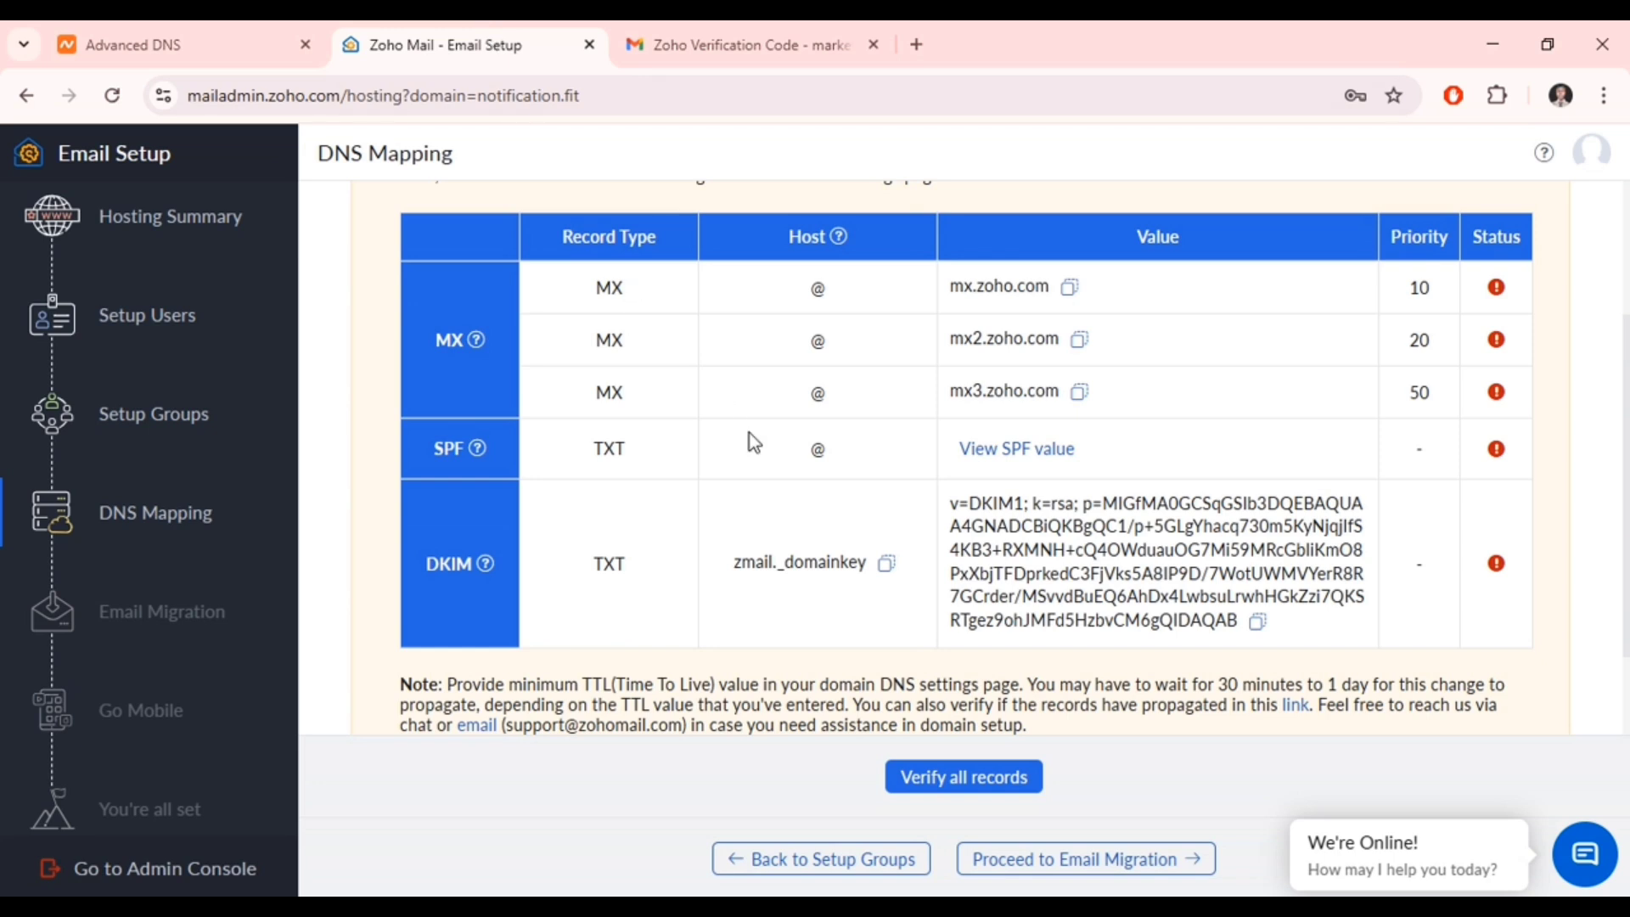
- Create a new TXT record in Namecheap with host zmail._domainkey copied from Zoho
{"action": "scroll", "coordinate": [761, 445], "scroll_direction": "down", "scroll_amount": 2}
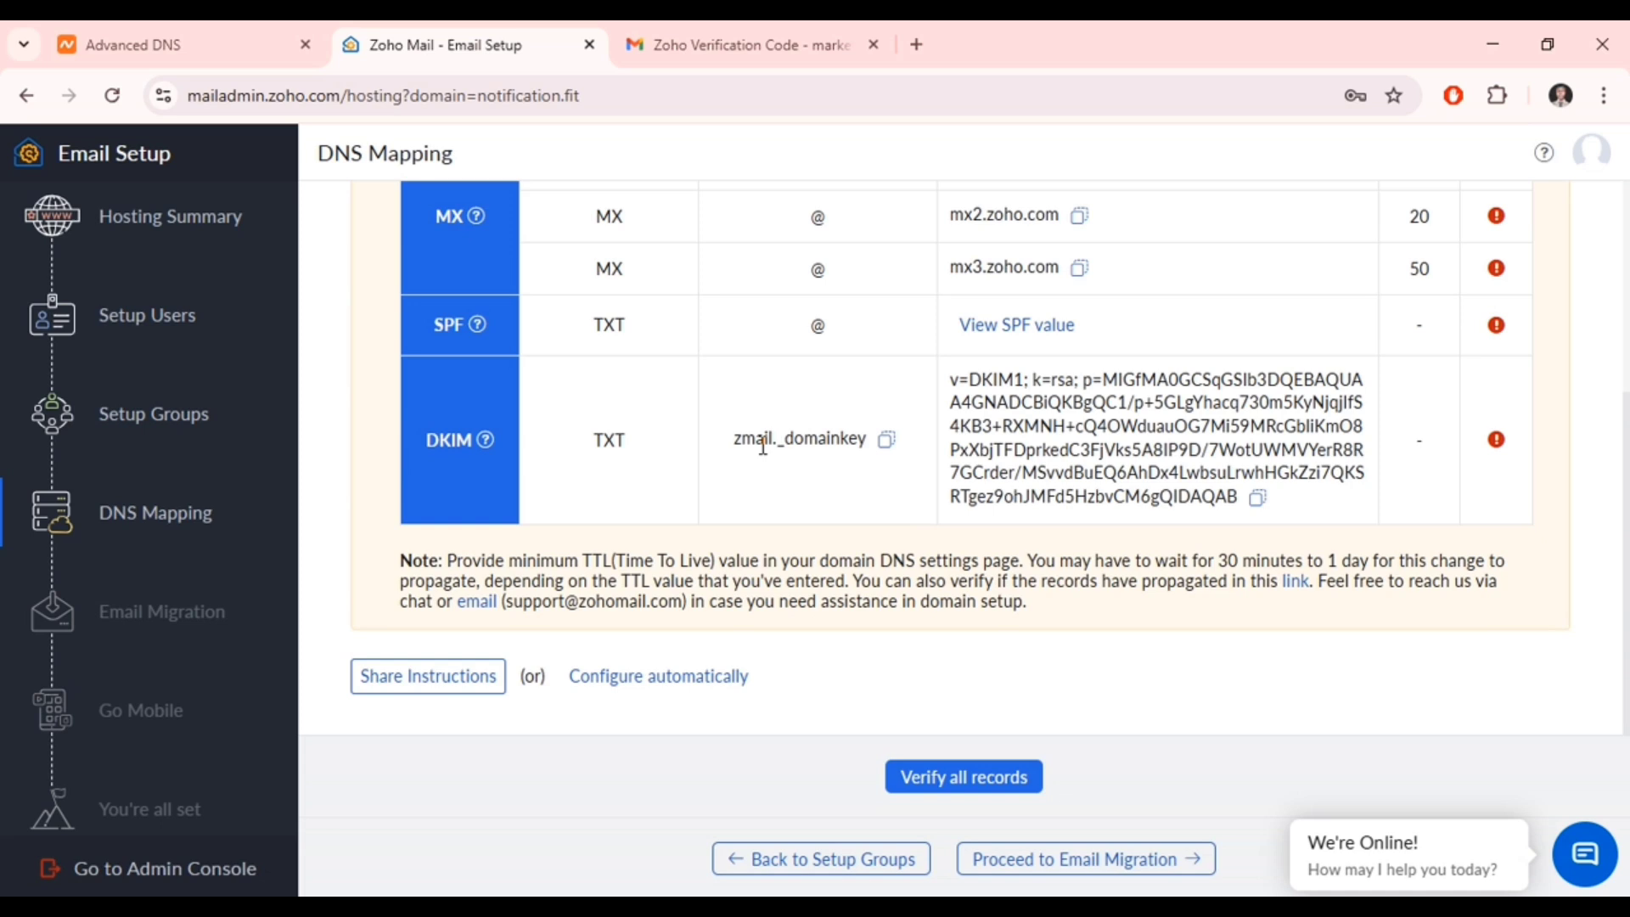
{"action": "left_click", "coordinate": [887, 440]}
{"action": "left_click", "coordinate": [194, 34]}
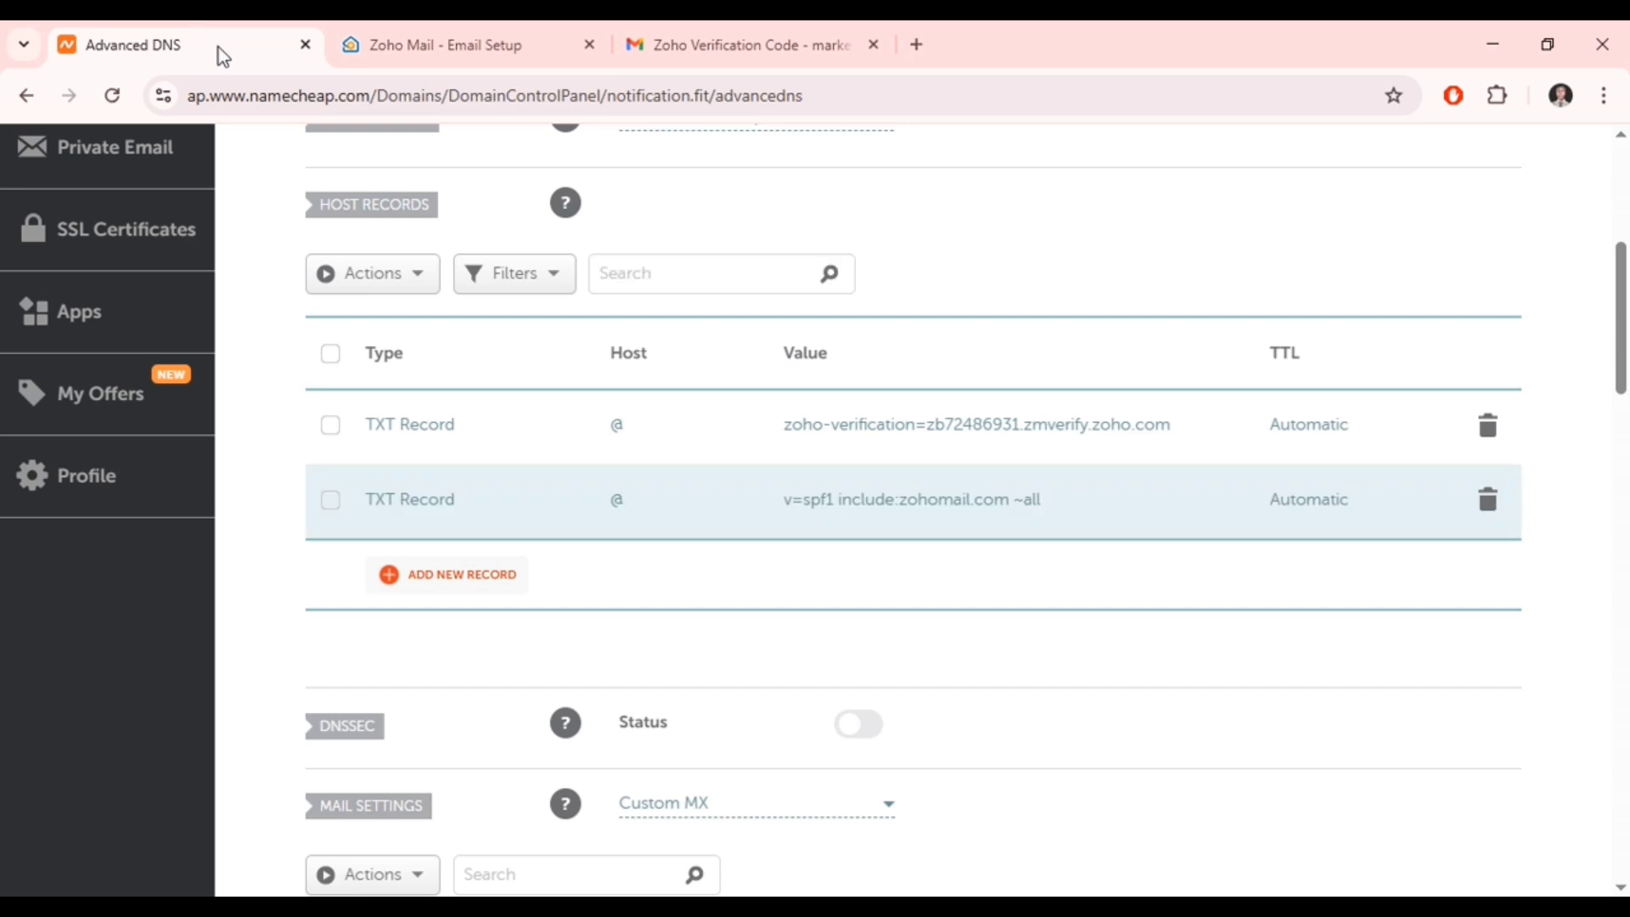
{"action": "left_click", "coordinate": [474, 575]}
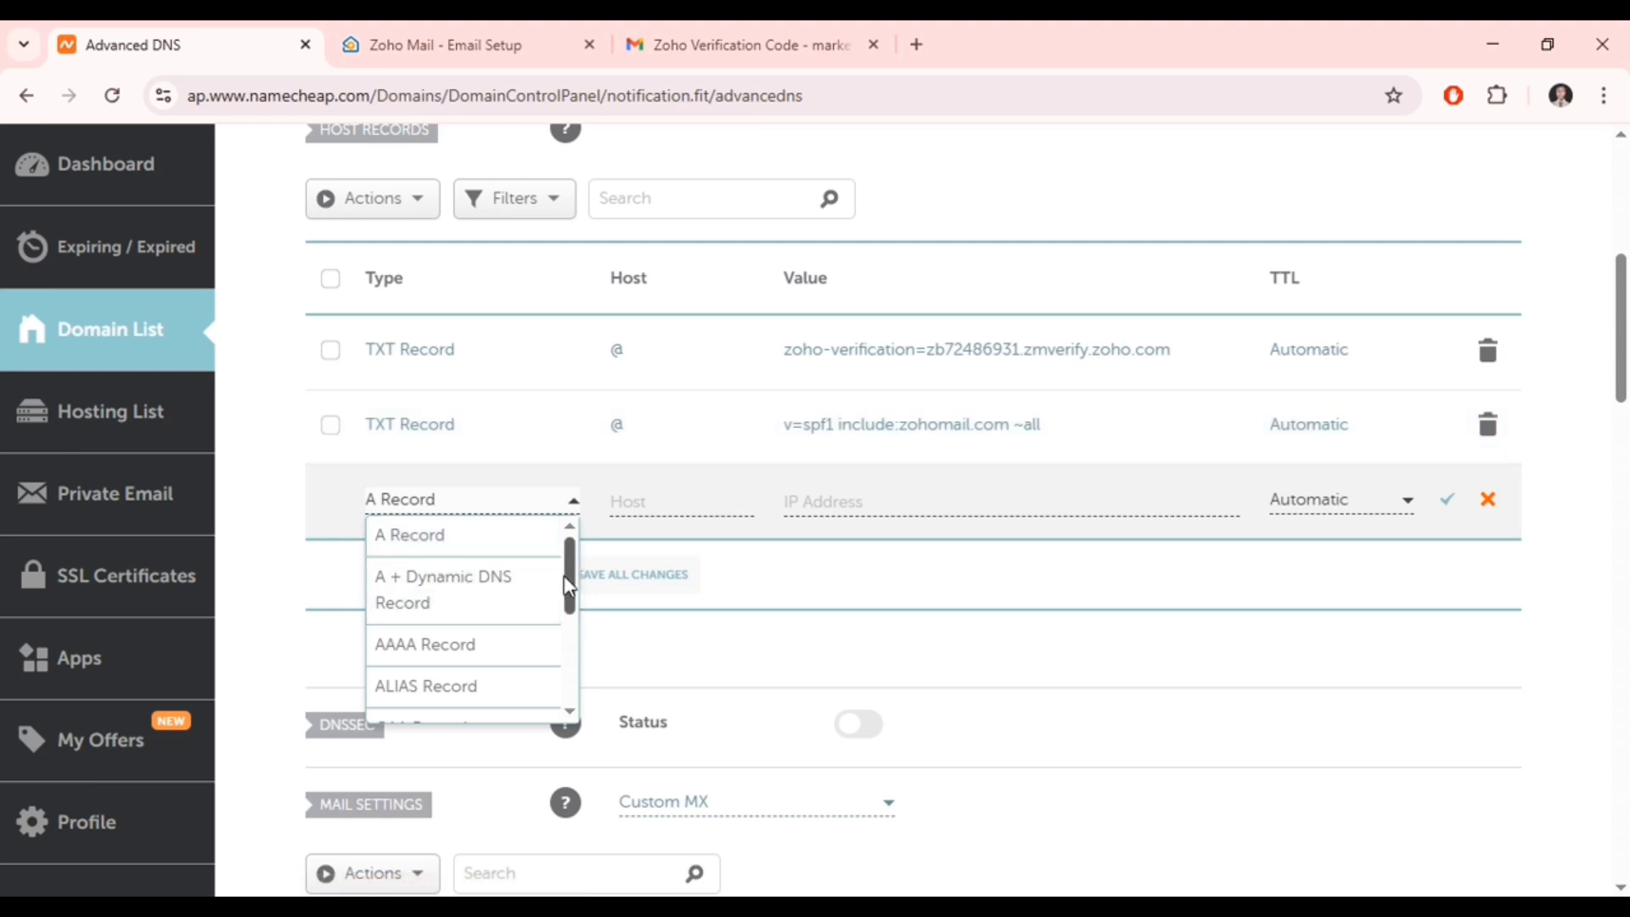
{"action": "left_click_drag", "start_coordinate": [569, 586], "coordinate": [569, 671]}
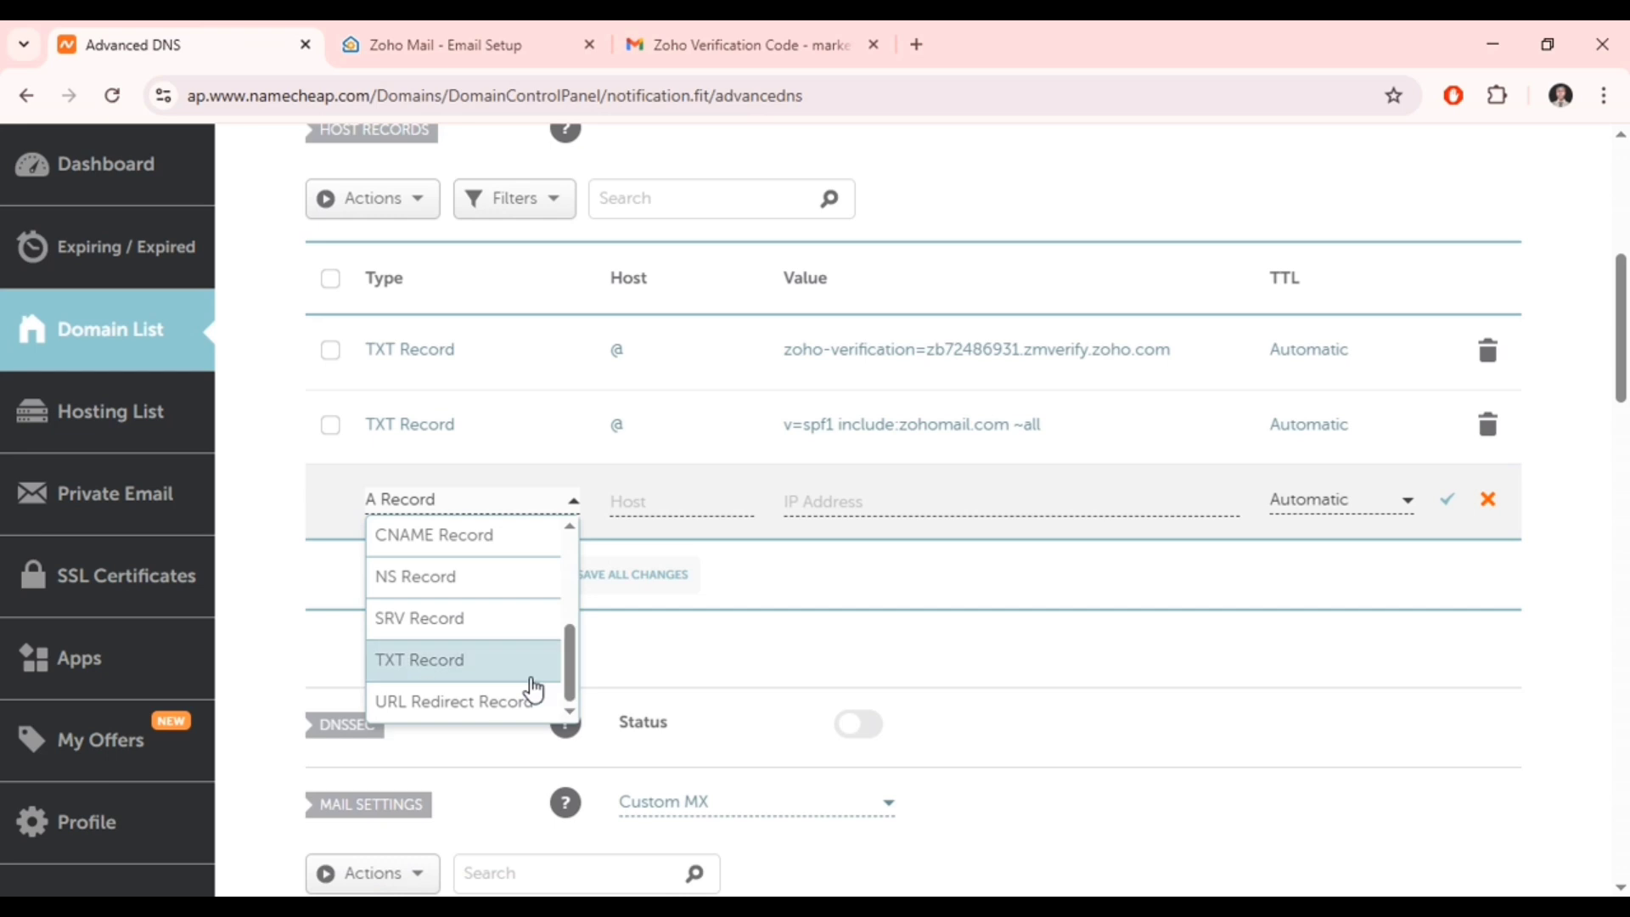
{"action": "left_click", "coordinate": [533, 684]}
{"action": "left_click", "coordinate": [640, 501]}
{"action": "key", "text": "ctrl+v"}
{"action": "key", "text": "Tab"}
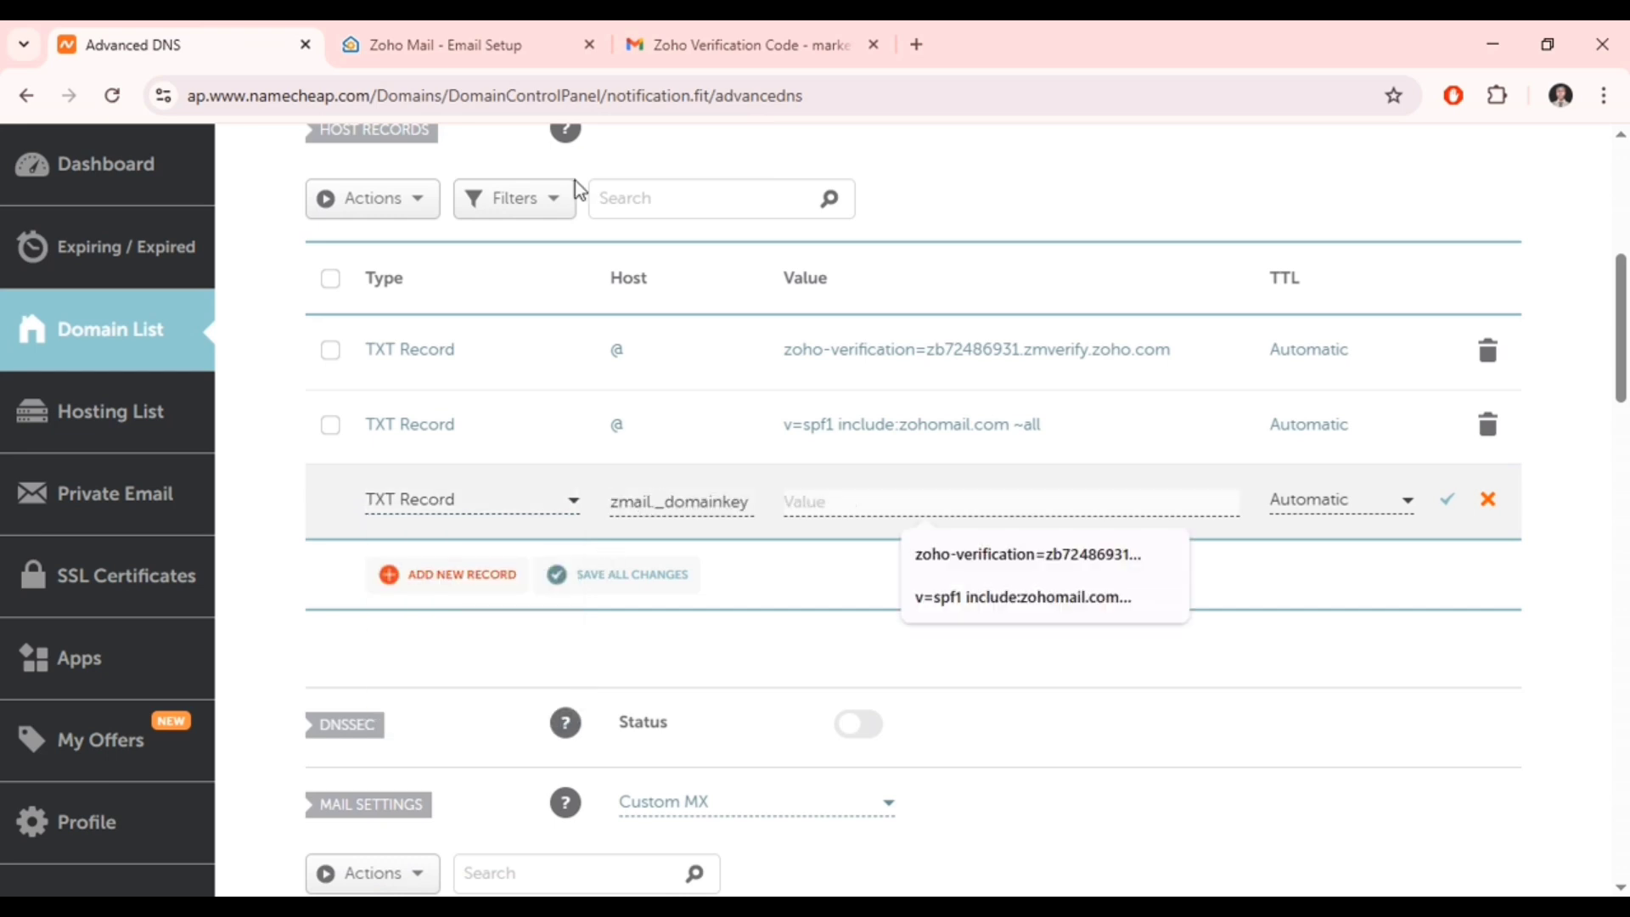
- Fill the record's value with Zoho's v=DKIM1; k=rsa key and save it
{"action": "left_click", "coordinate": [445, 26]}
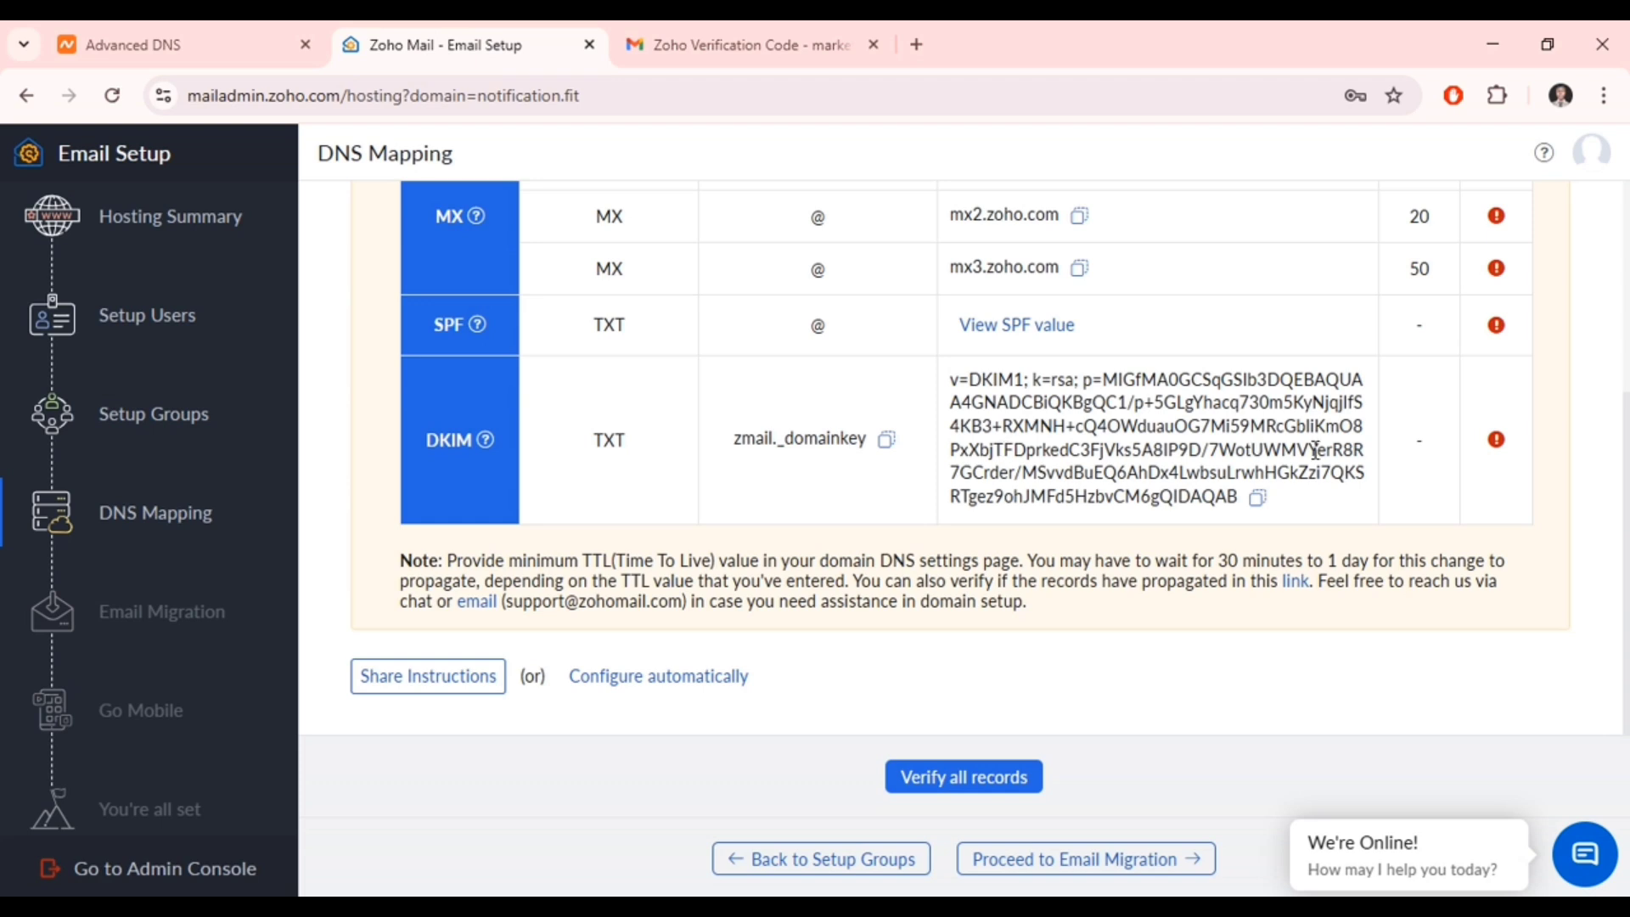
{"action": "left_click", "coordinate": [1258, 499]}
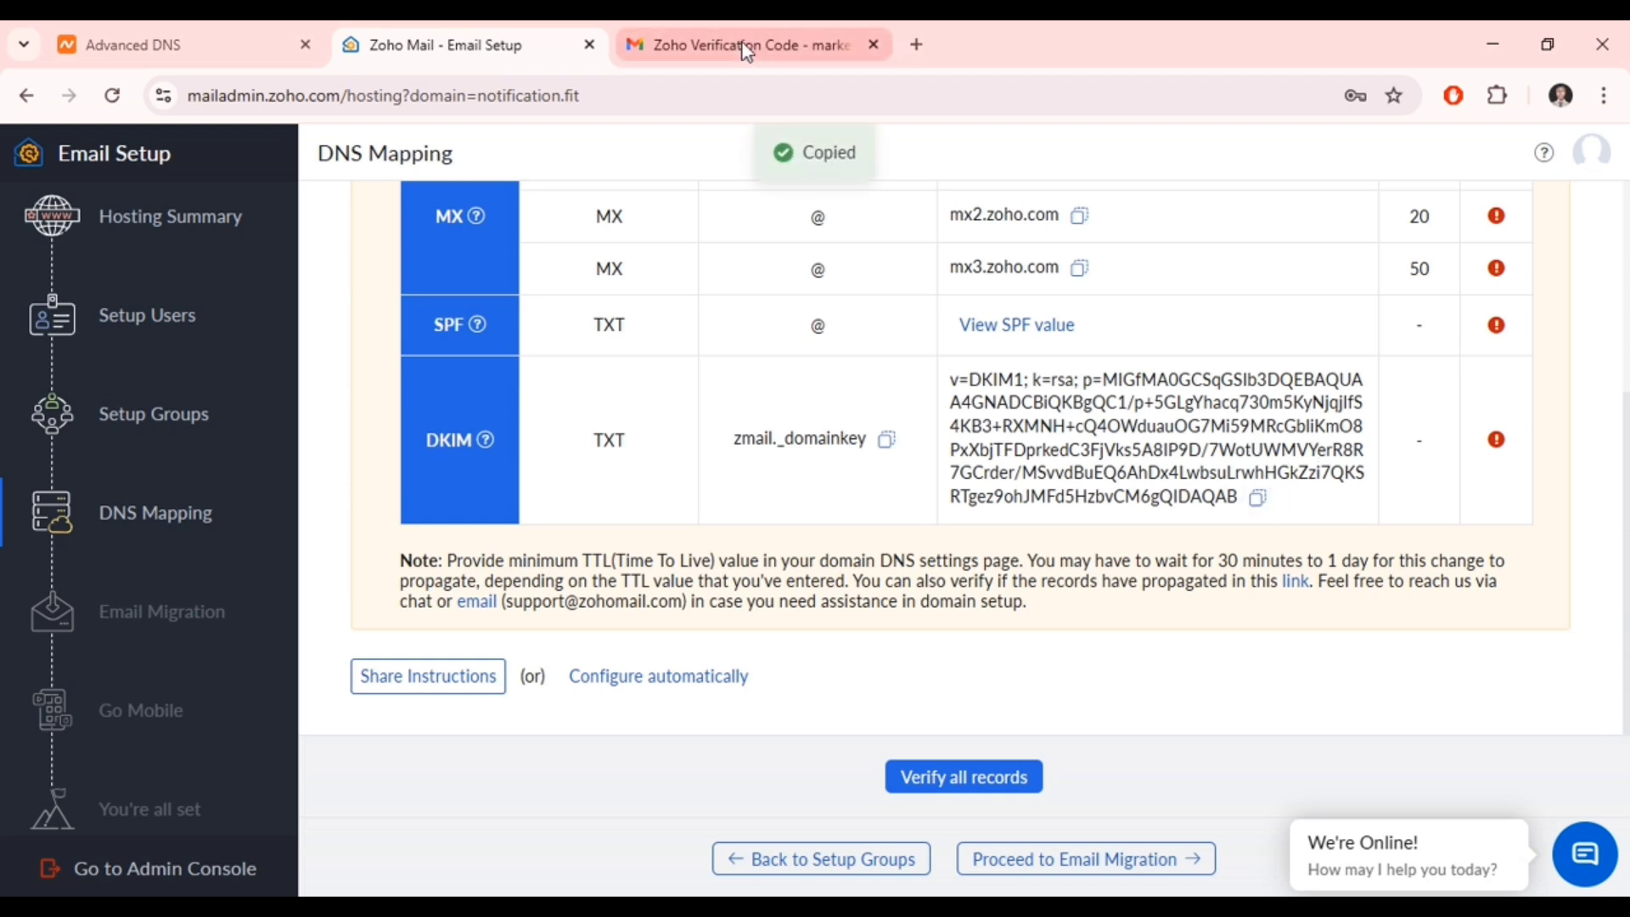
{"action": "left_click", "coordinate": [161, 44]}
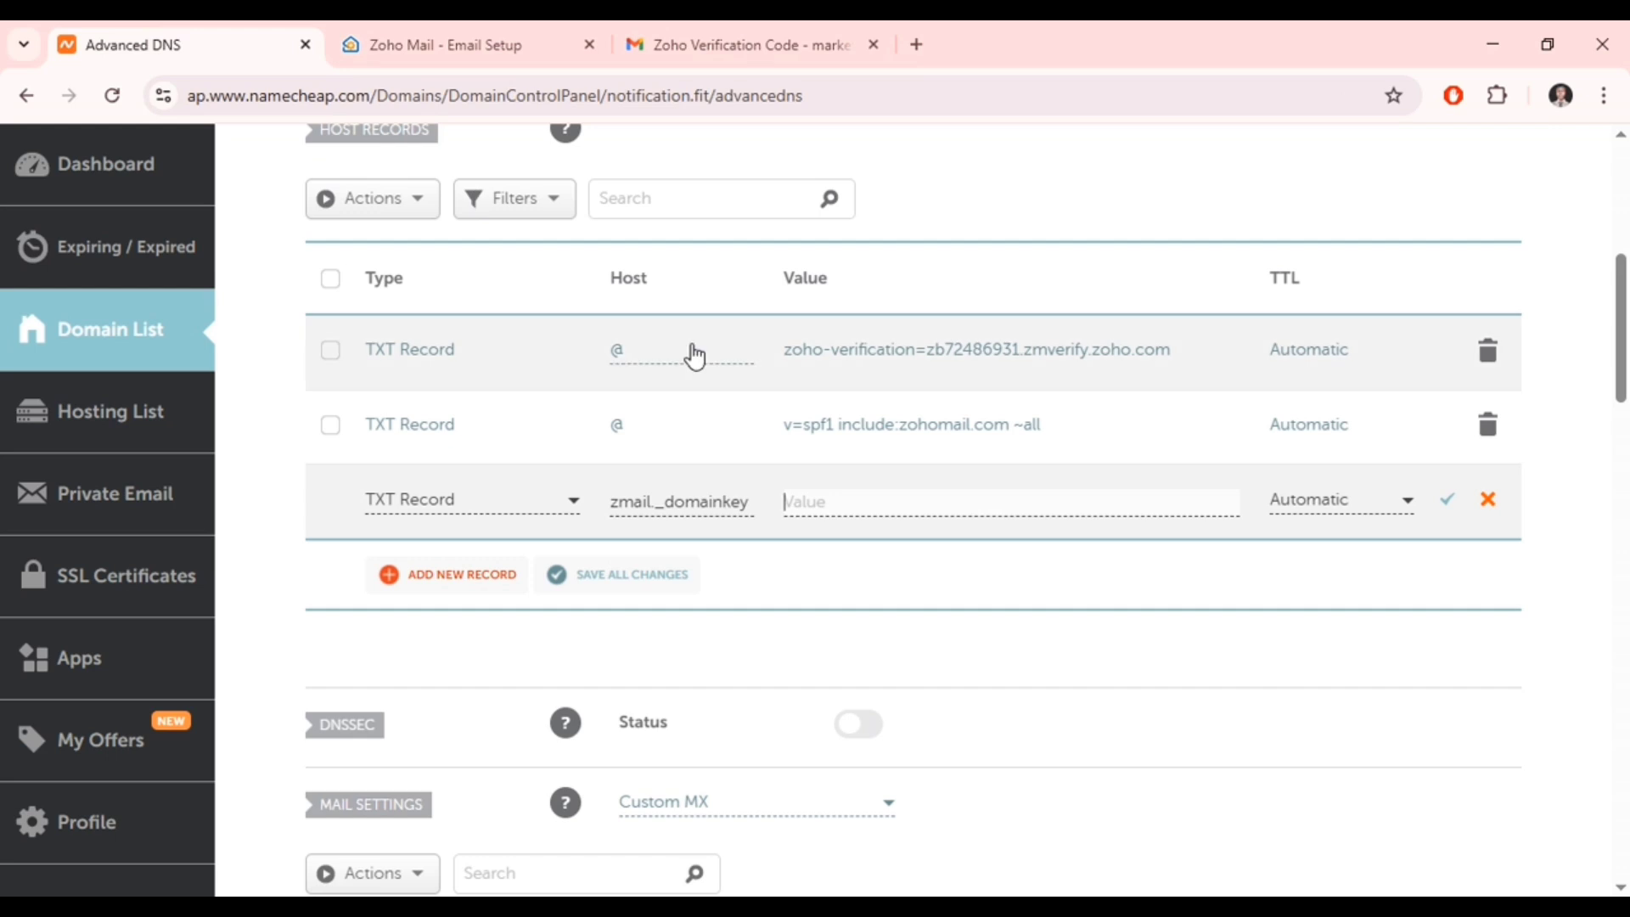
{"action": "key", "text": "ctrl+v"}
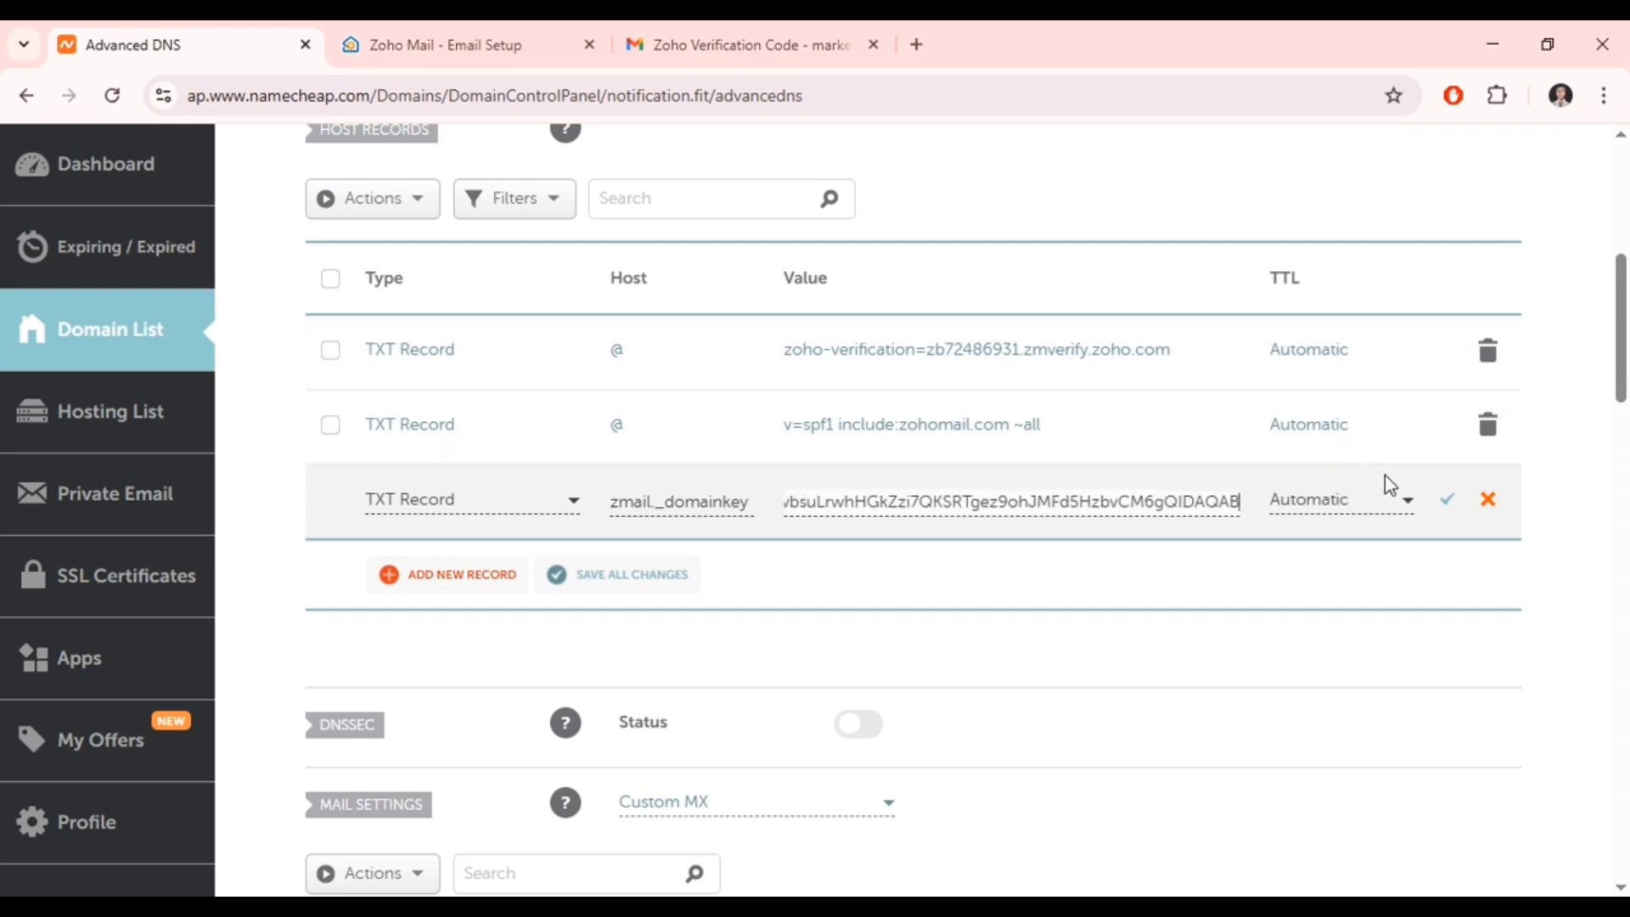
{"action": "left_click", "coordinate": [1446, 504]}
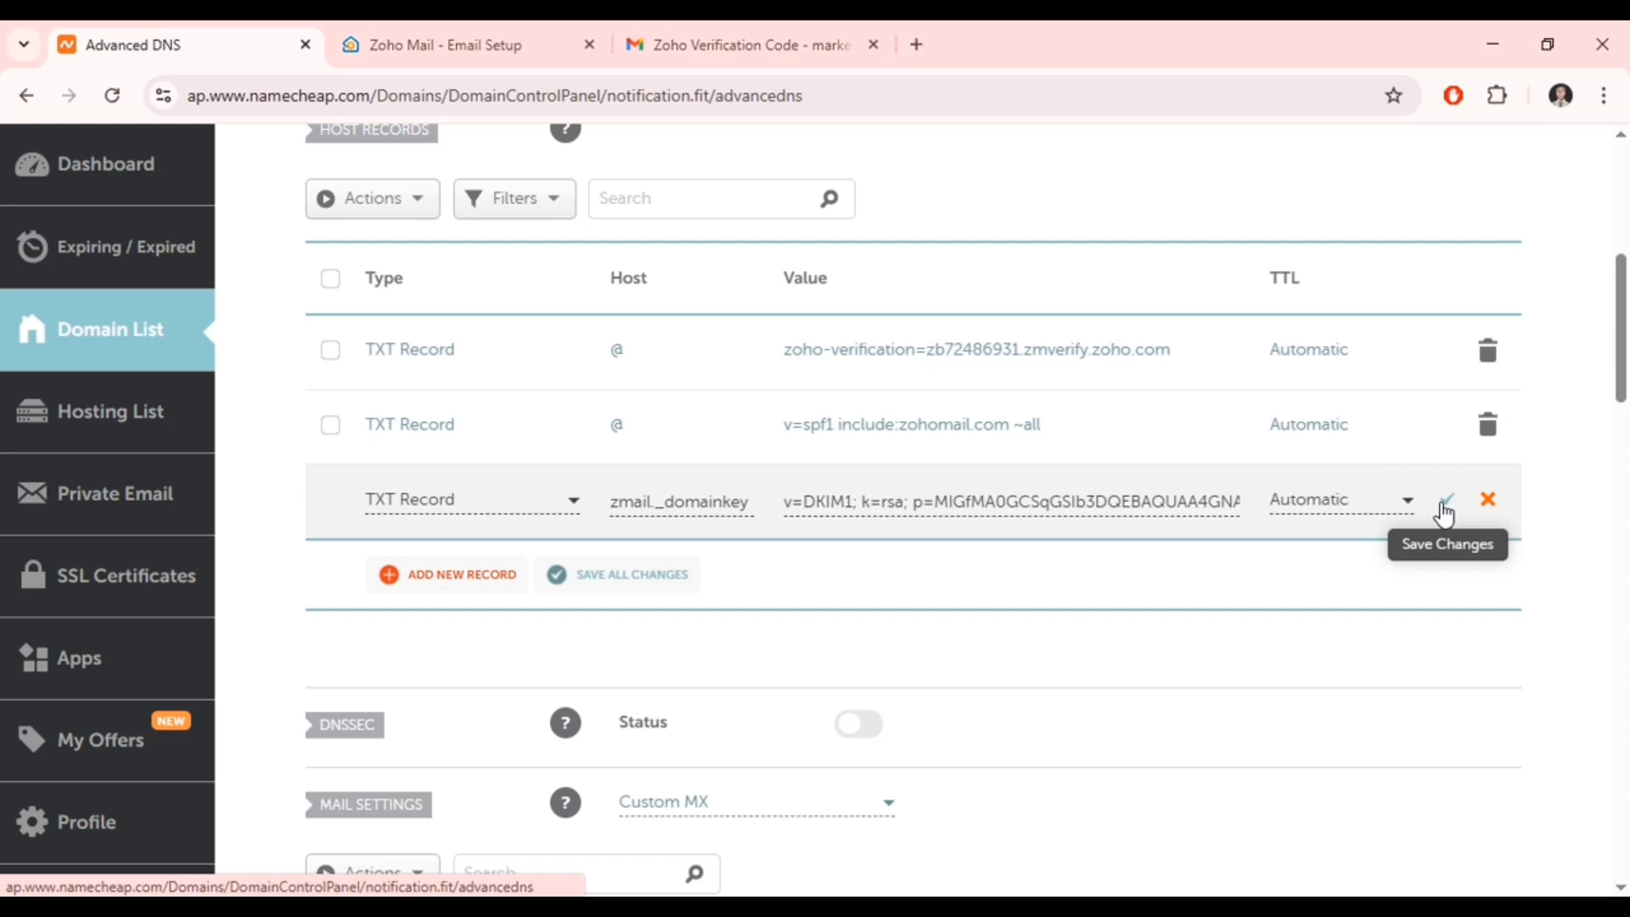
{"action": "left_click", "coordinate": [1445, 506]}
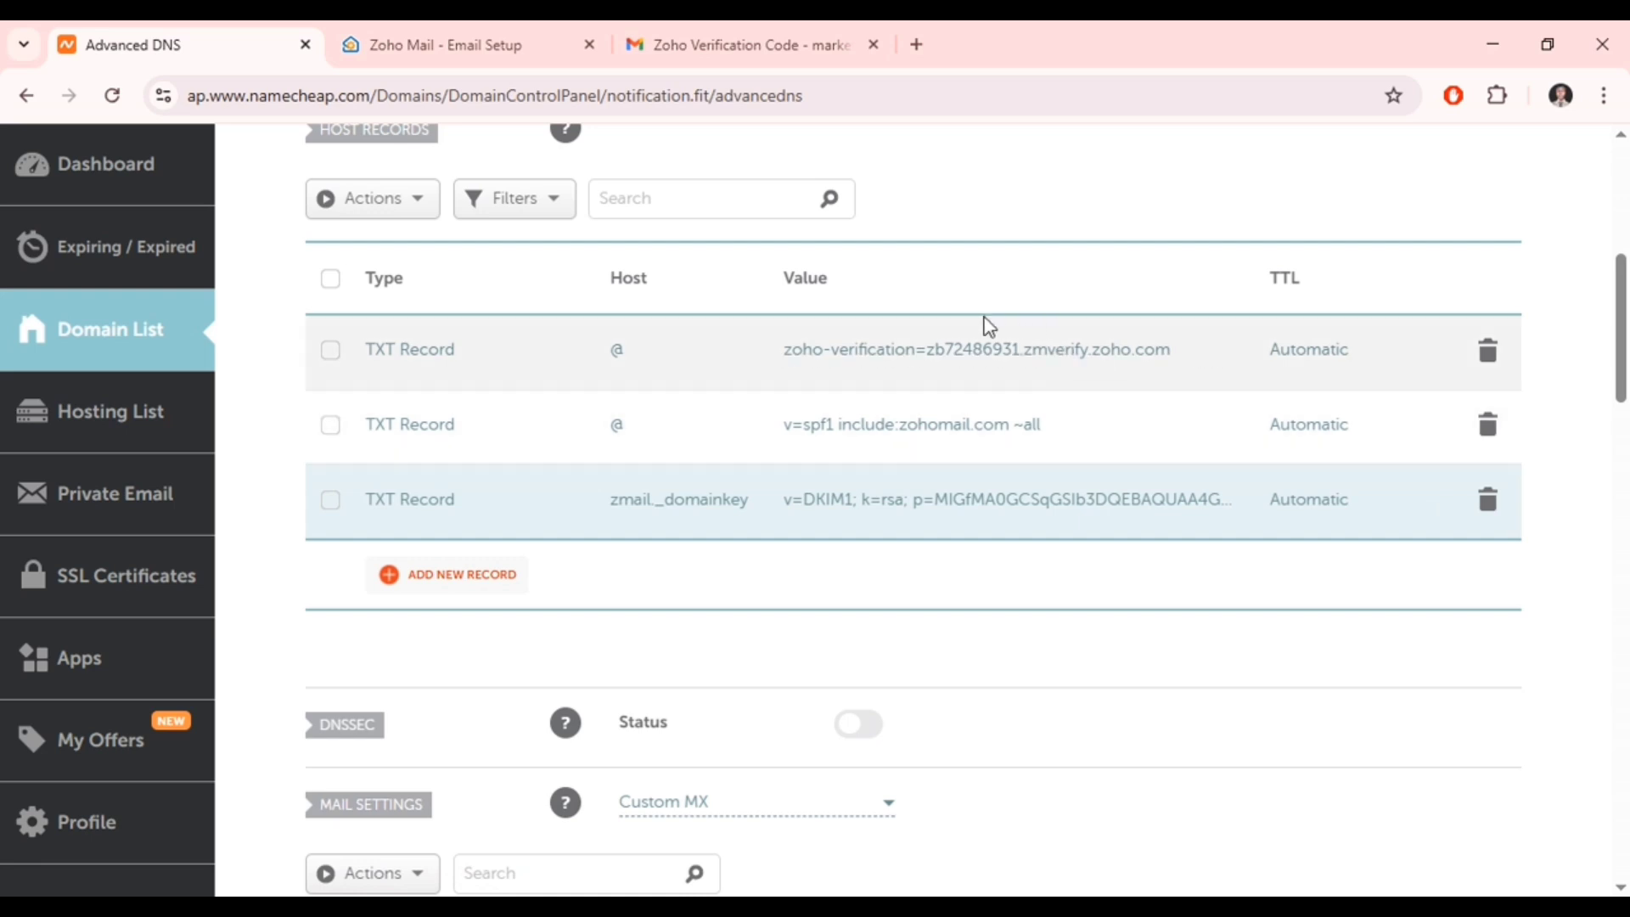
- Back on Zoho's DNS Mapping page, run Verify all records, then proceed to Email Migration
{"action": "left_click", "coordinate": [917, 45]}
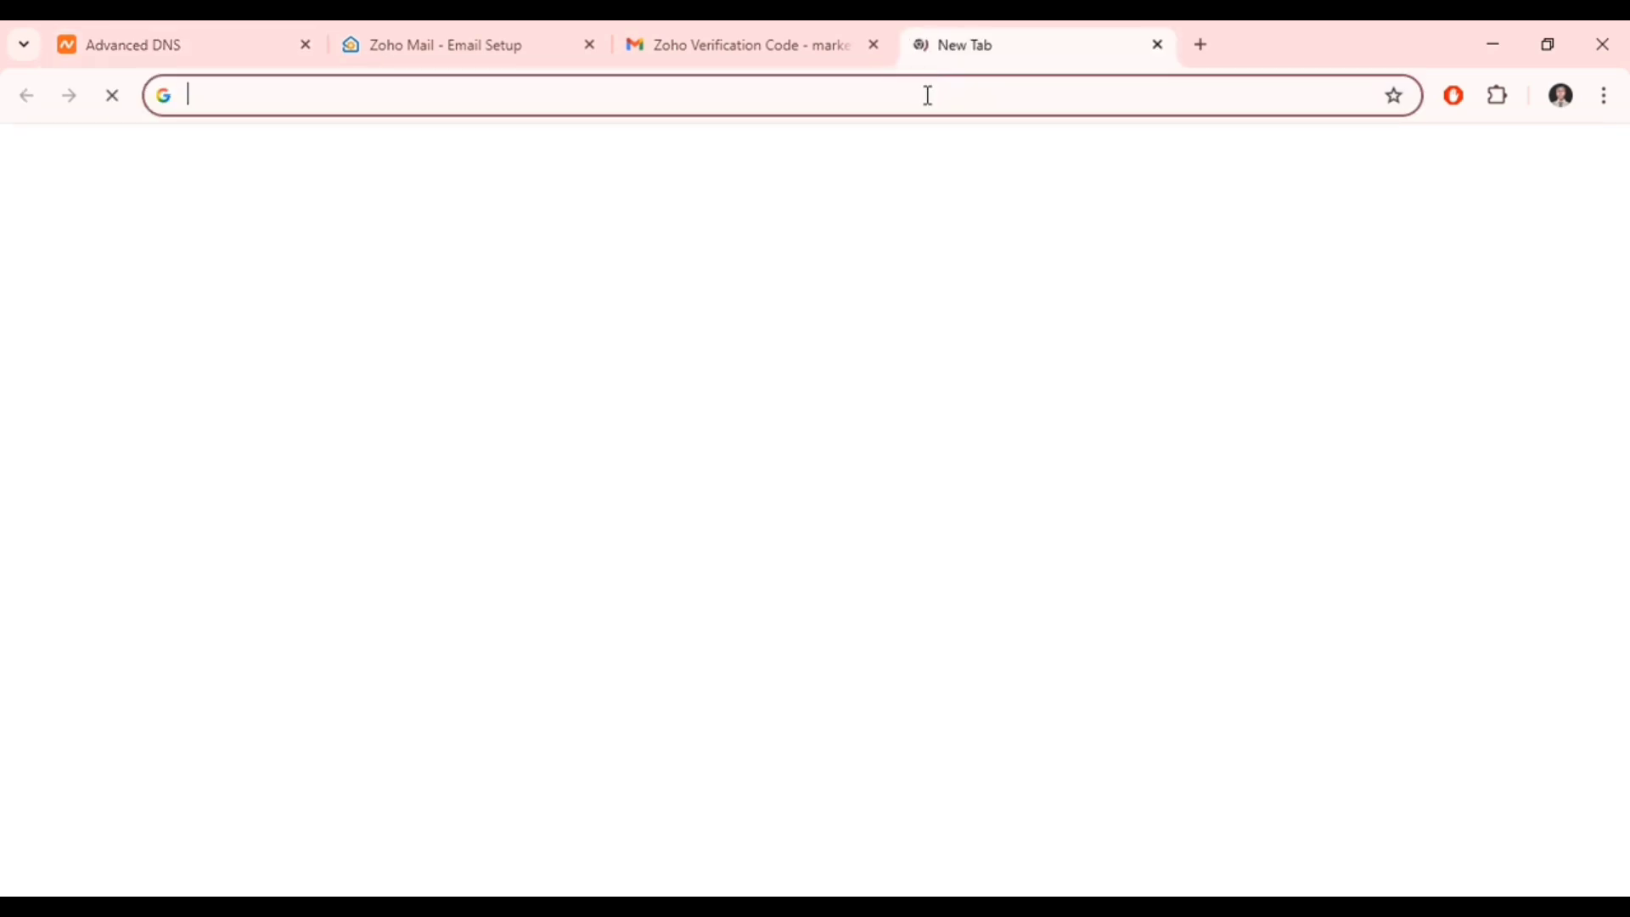
{"action": "key", "text": "ctrl+w"}
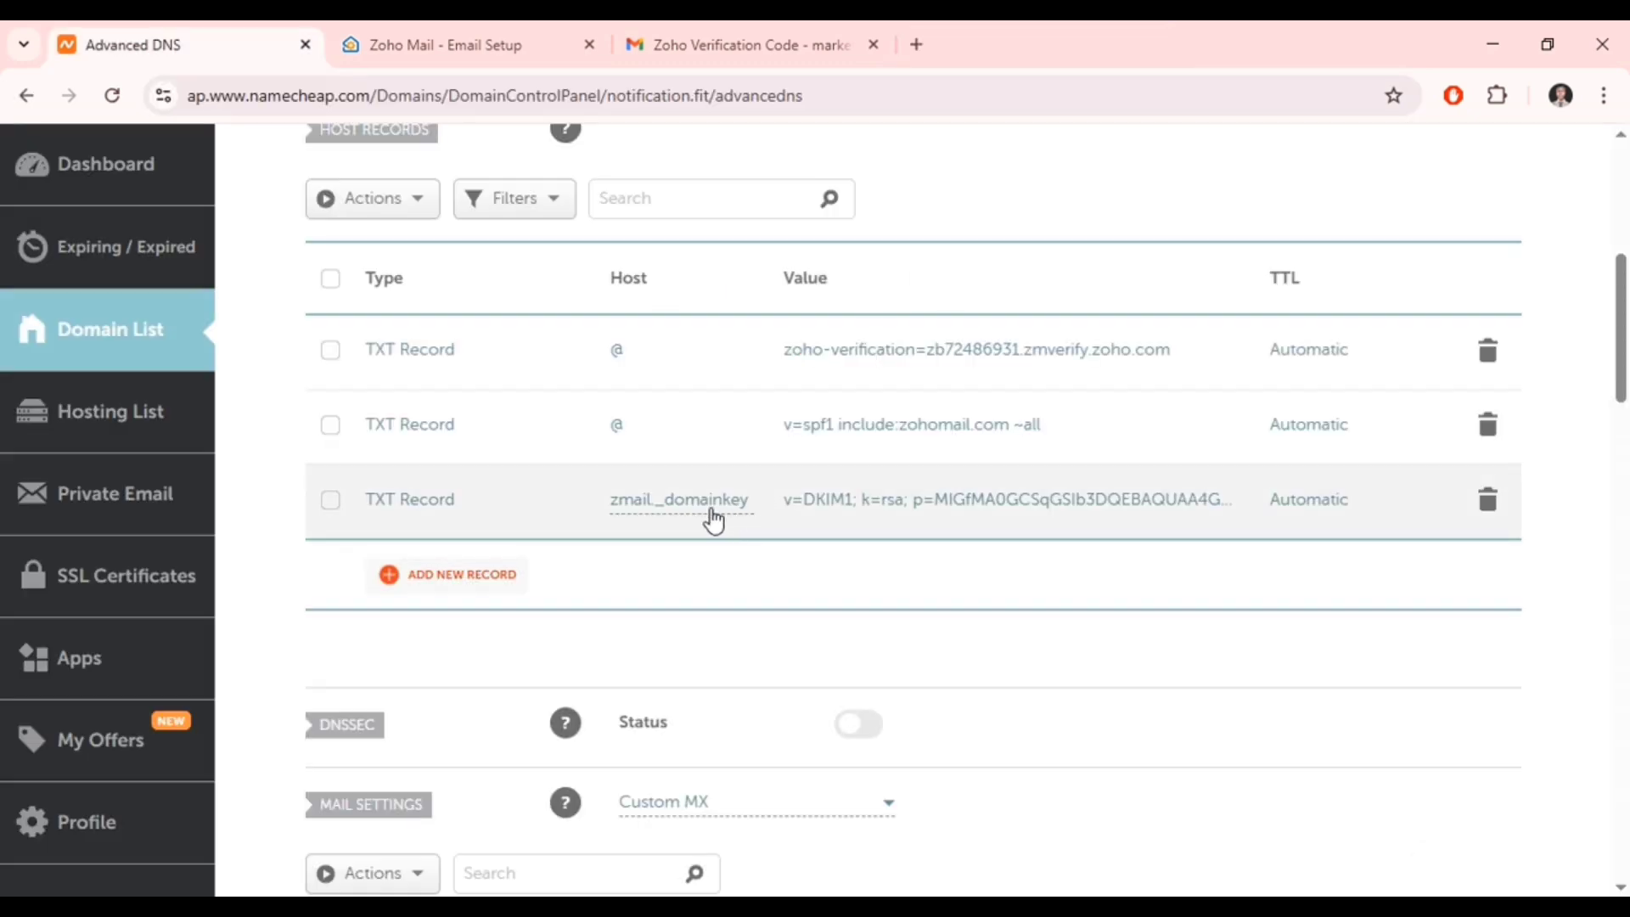
{"action": "left_click", "coordinate": [429, 52]}
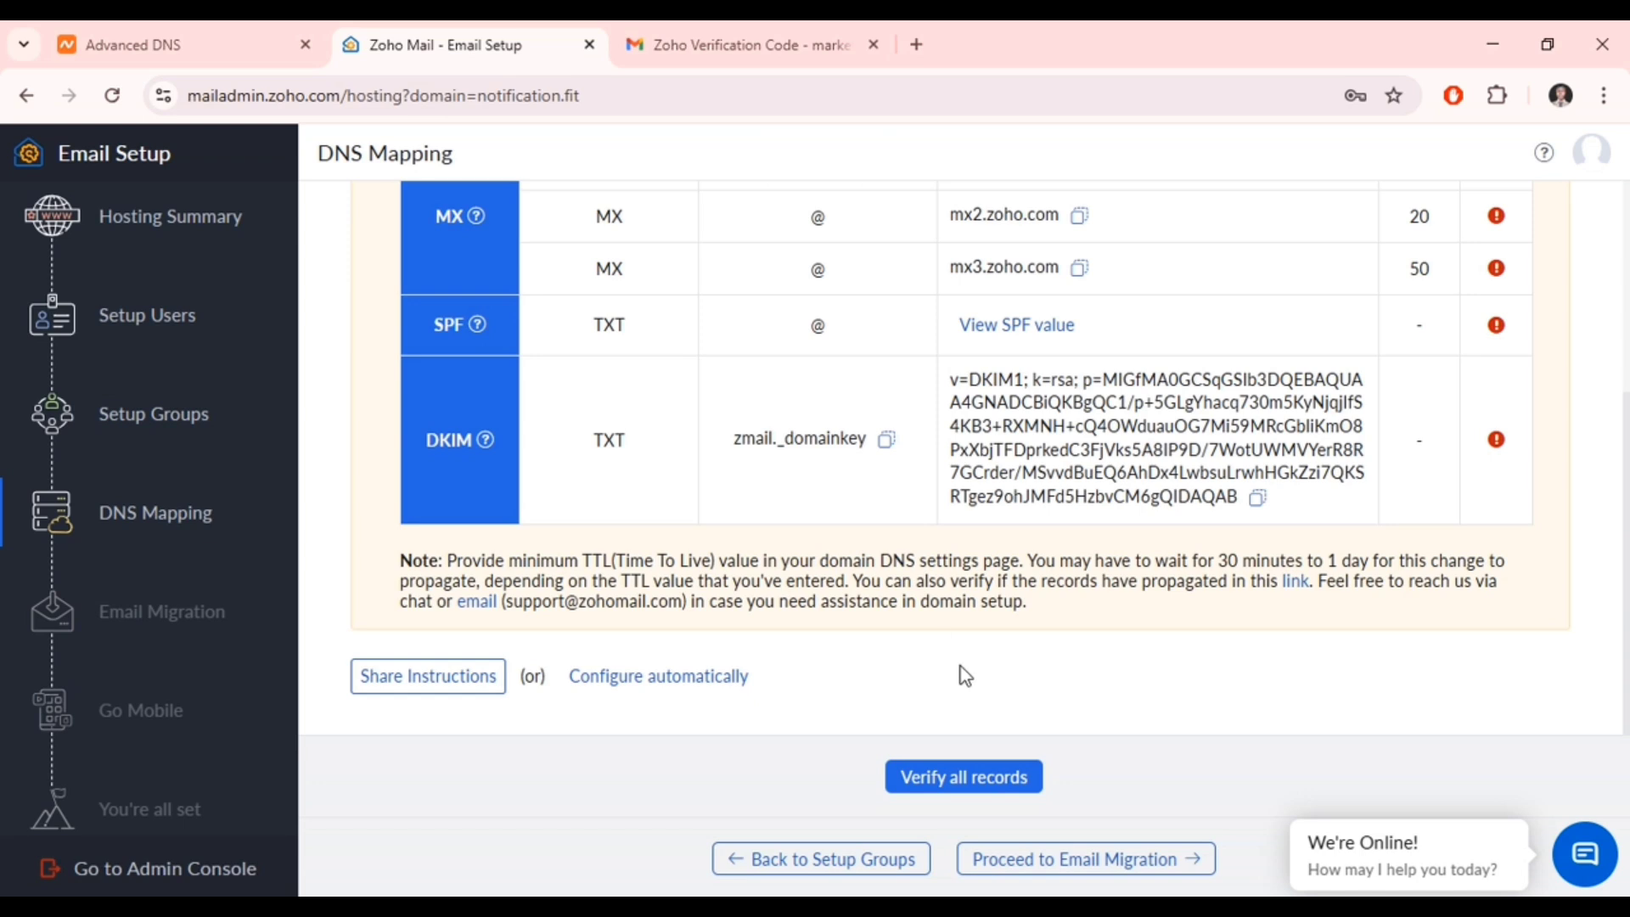
{"action": "scroll", "coordinate": [965, 676], "scroll_direction": "up", "scroll_amount": 3}
{"action": "scroll", "coordinate": [966, 677], "scroll_direction": "down", "scroll_amount": 1}
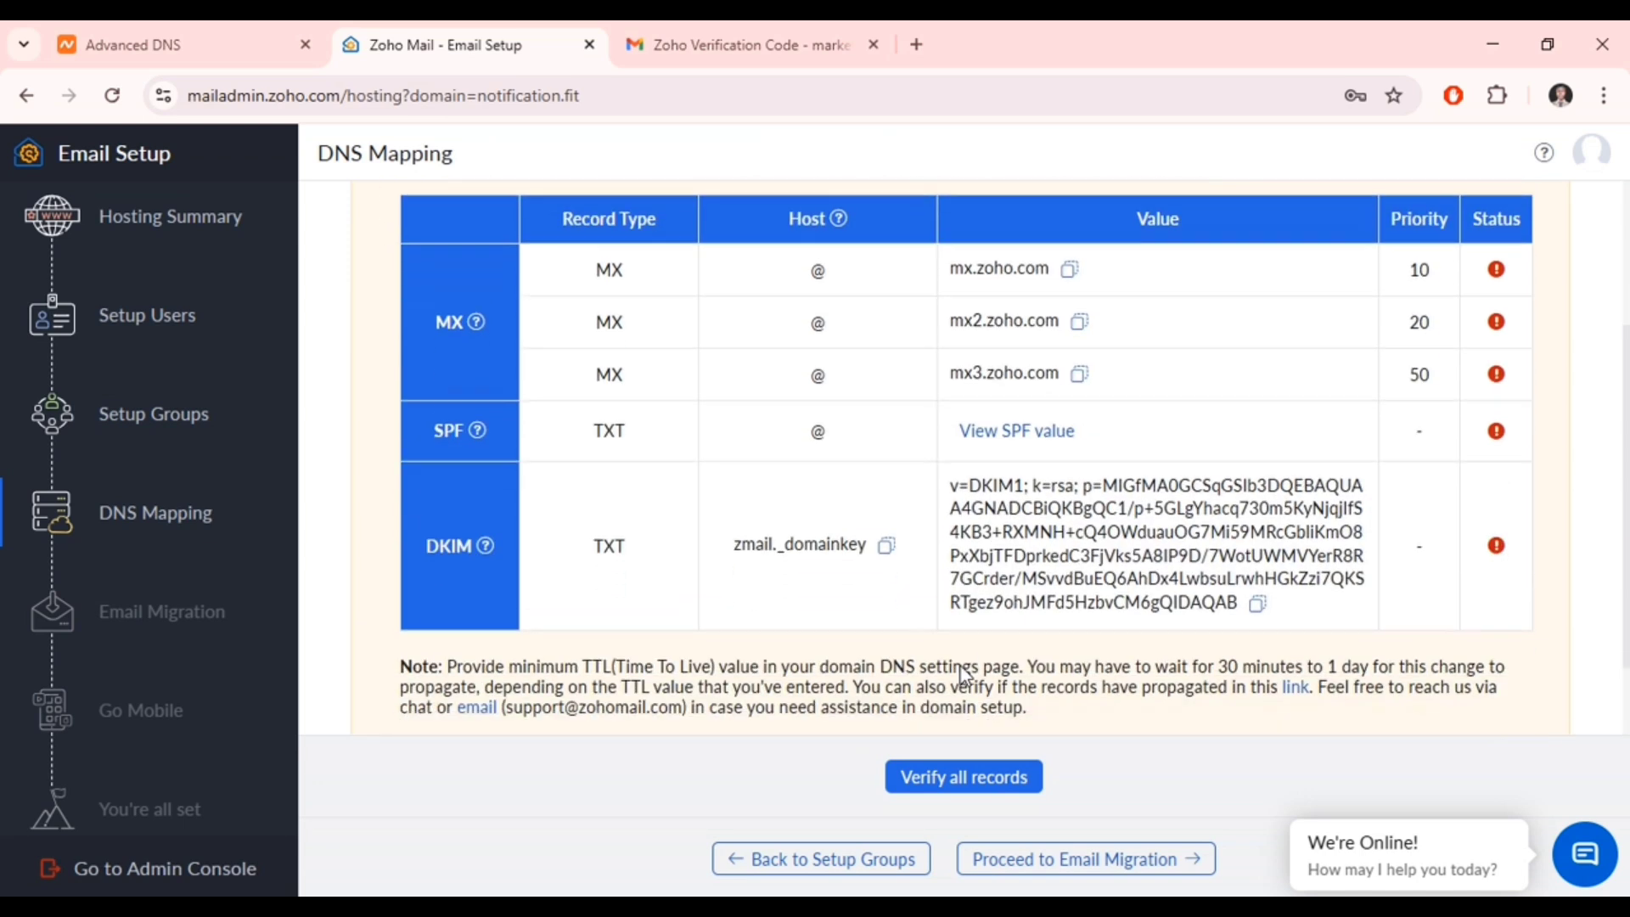
{"action": "scroll", "coordinate": [965, 676], "scroll_direction": "down", "scroll_amount": 1}
{"action": "left_click", "coordinate": [945, 794]}
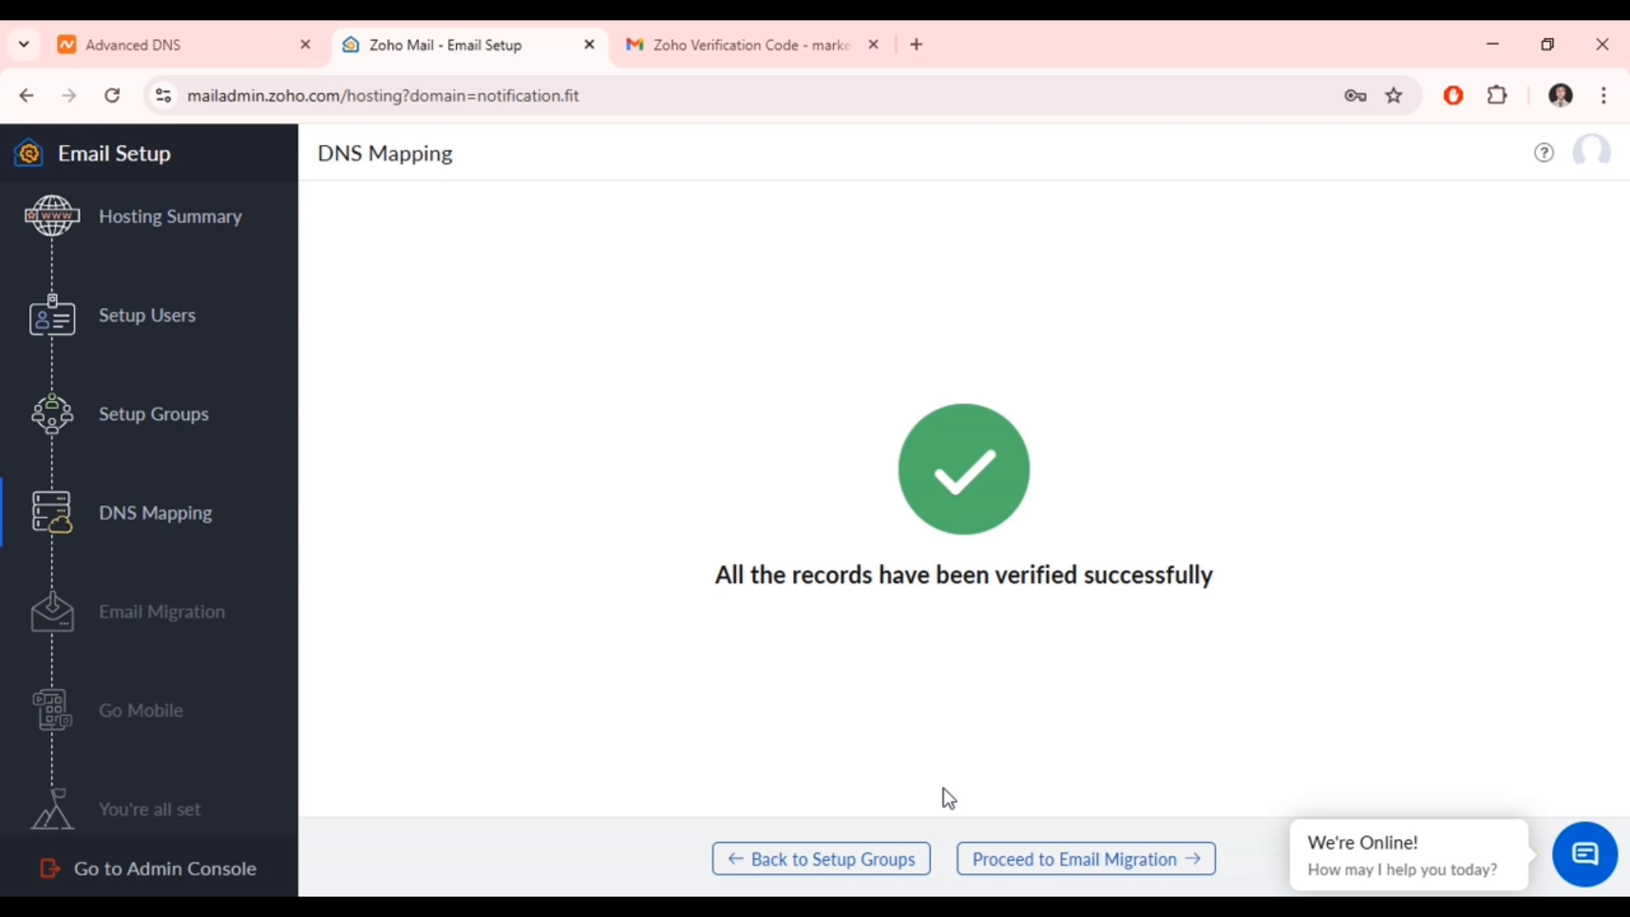
{"action": "left_click", "coordinate": [1048, 857]}
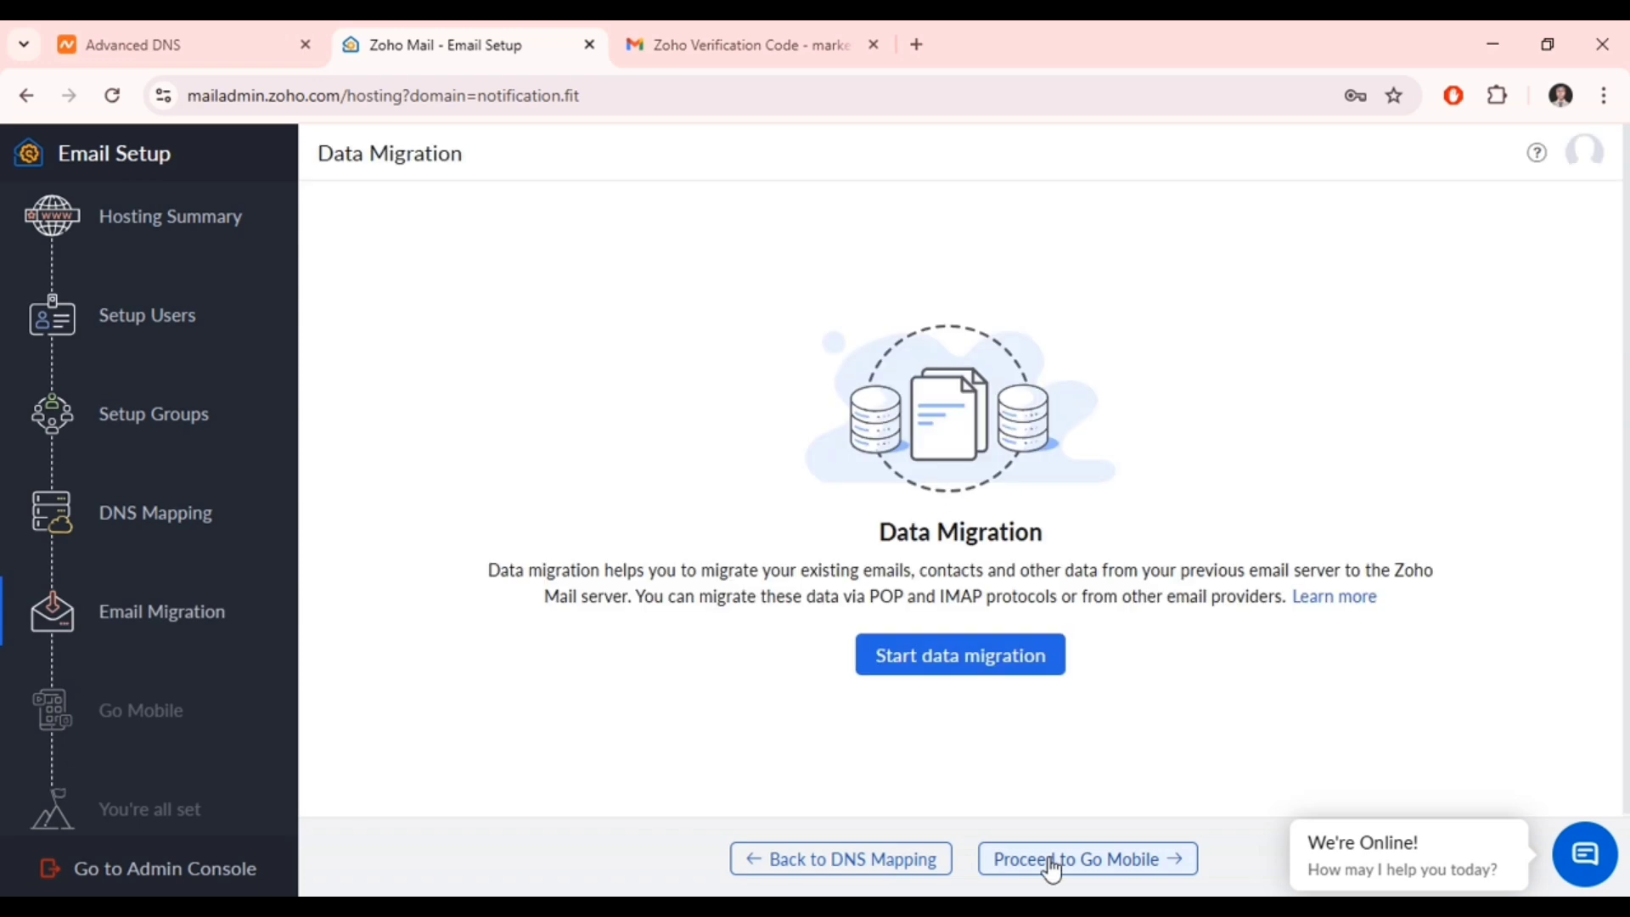
- Proceed past Go Mobile and Setup Completion, then go to the Admin Console
{"action": "left_click", "coordinate": [1068, 875]}
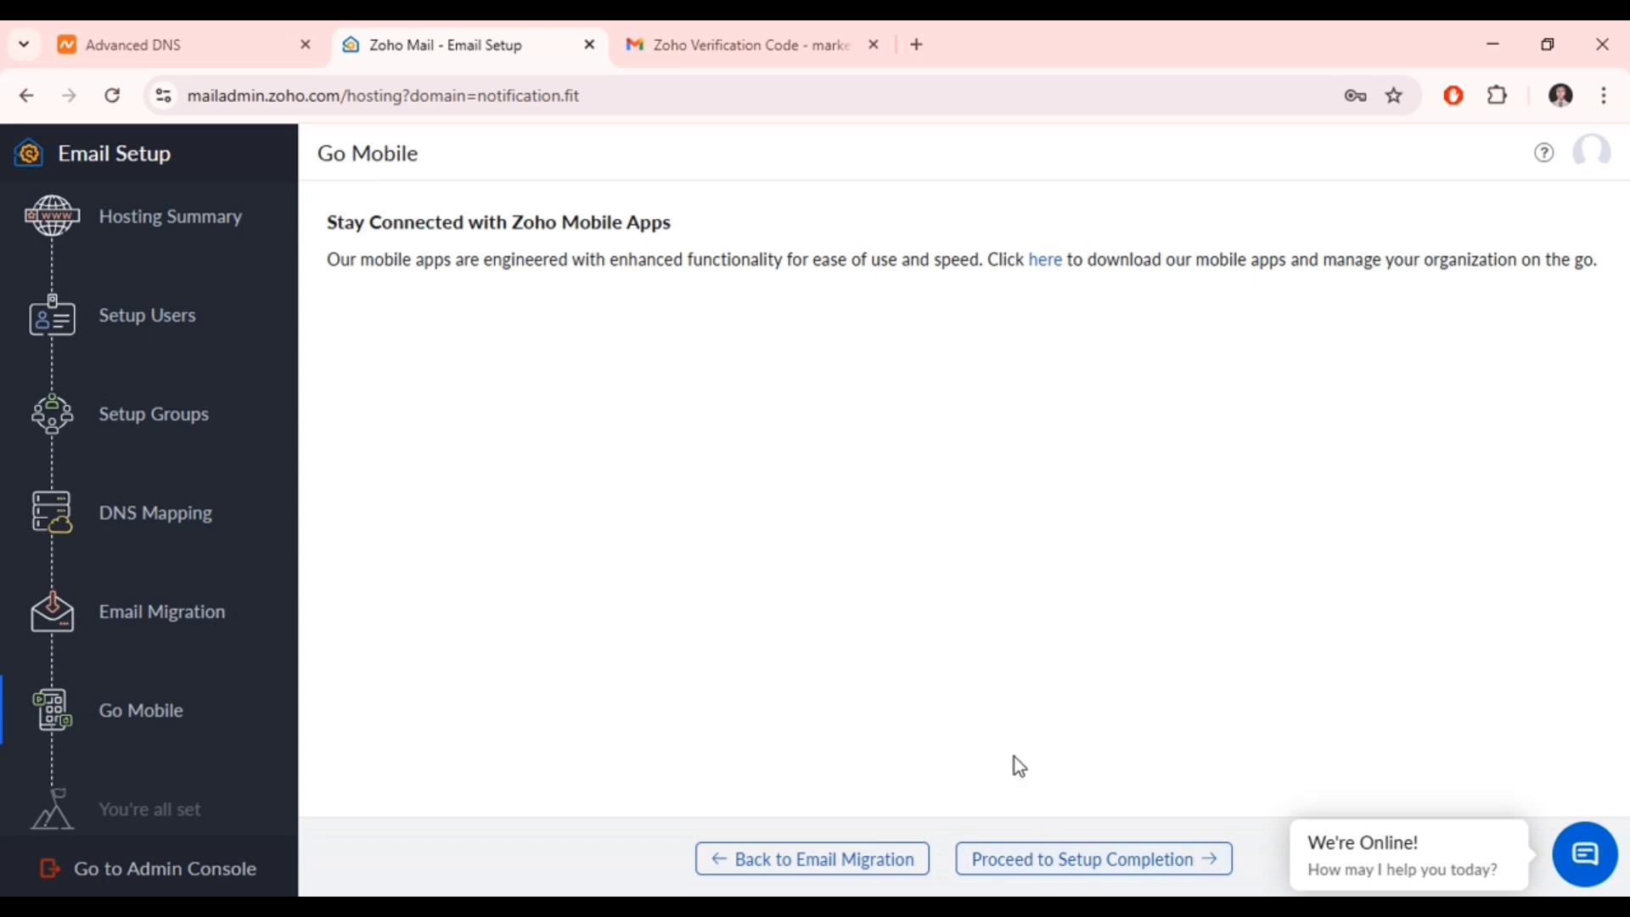
{"action": "left_click", "coordinate": [1064, 873]}
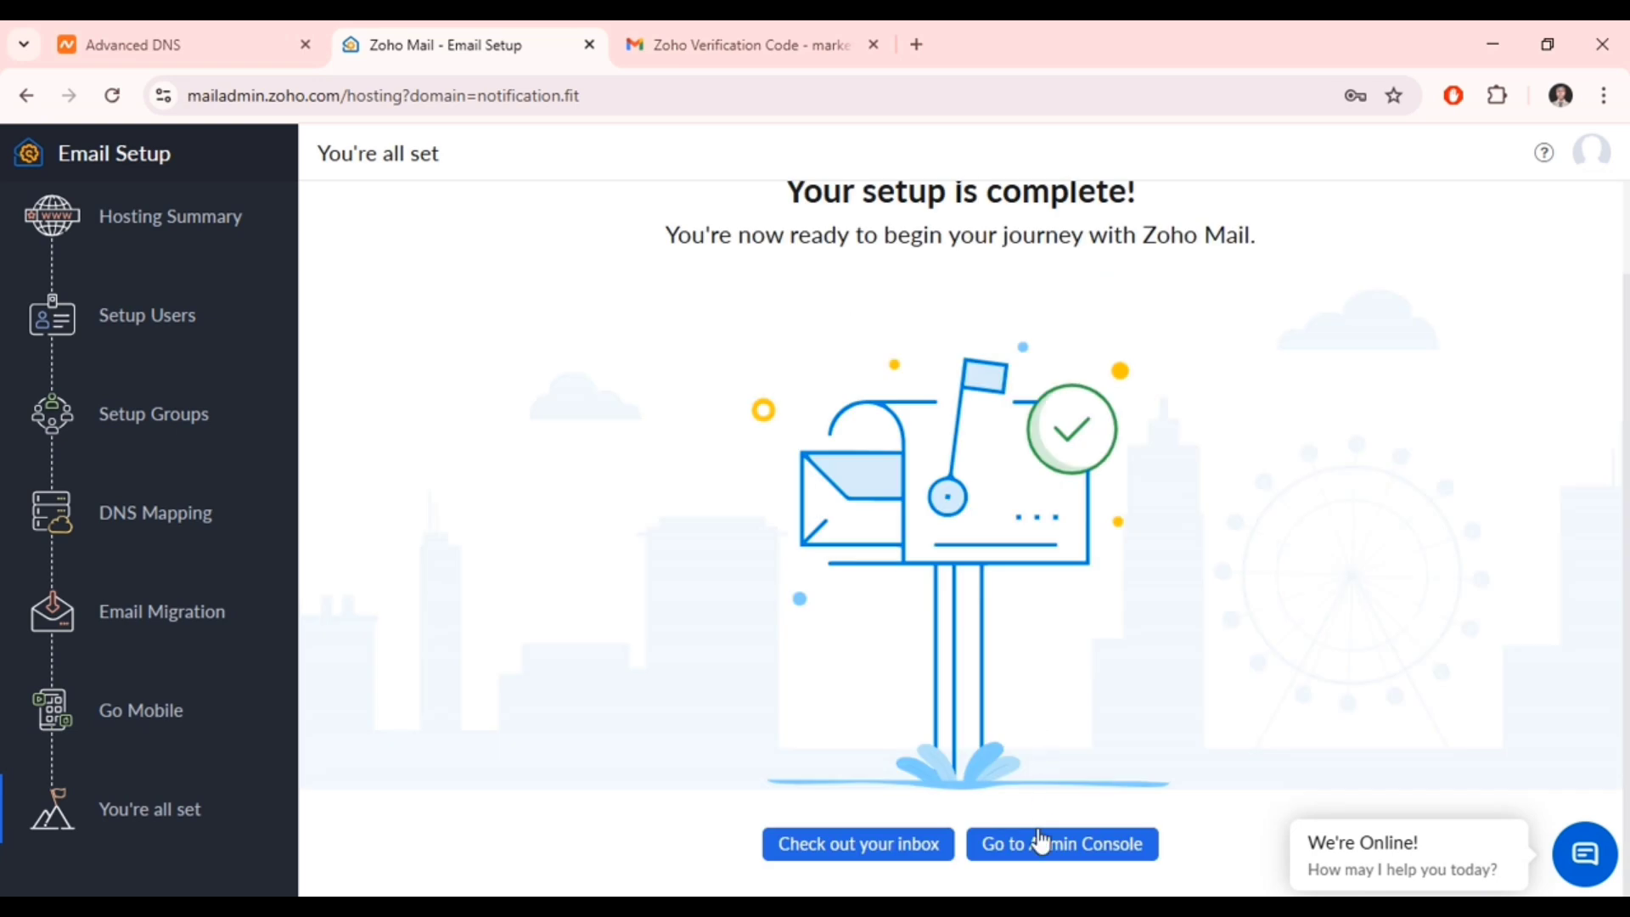
{"action": "left_click", "coordinate": [1058, 858]}
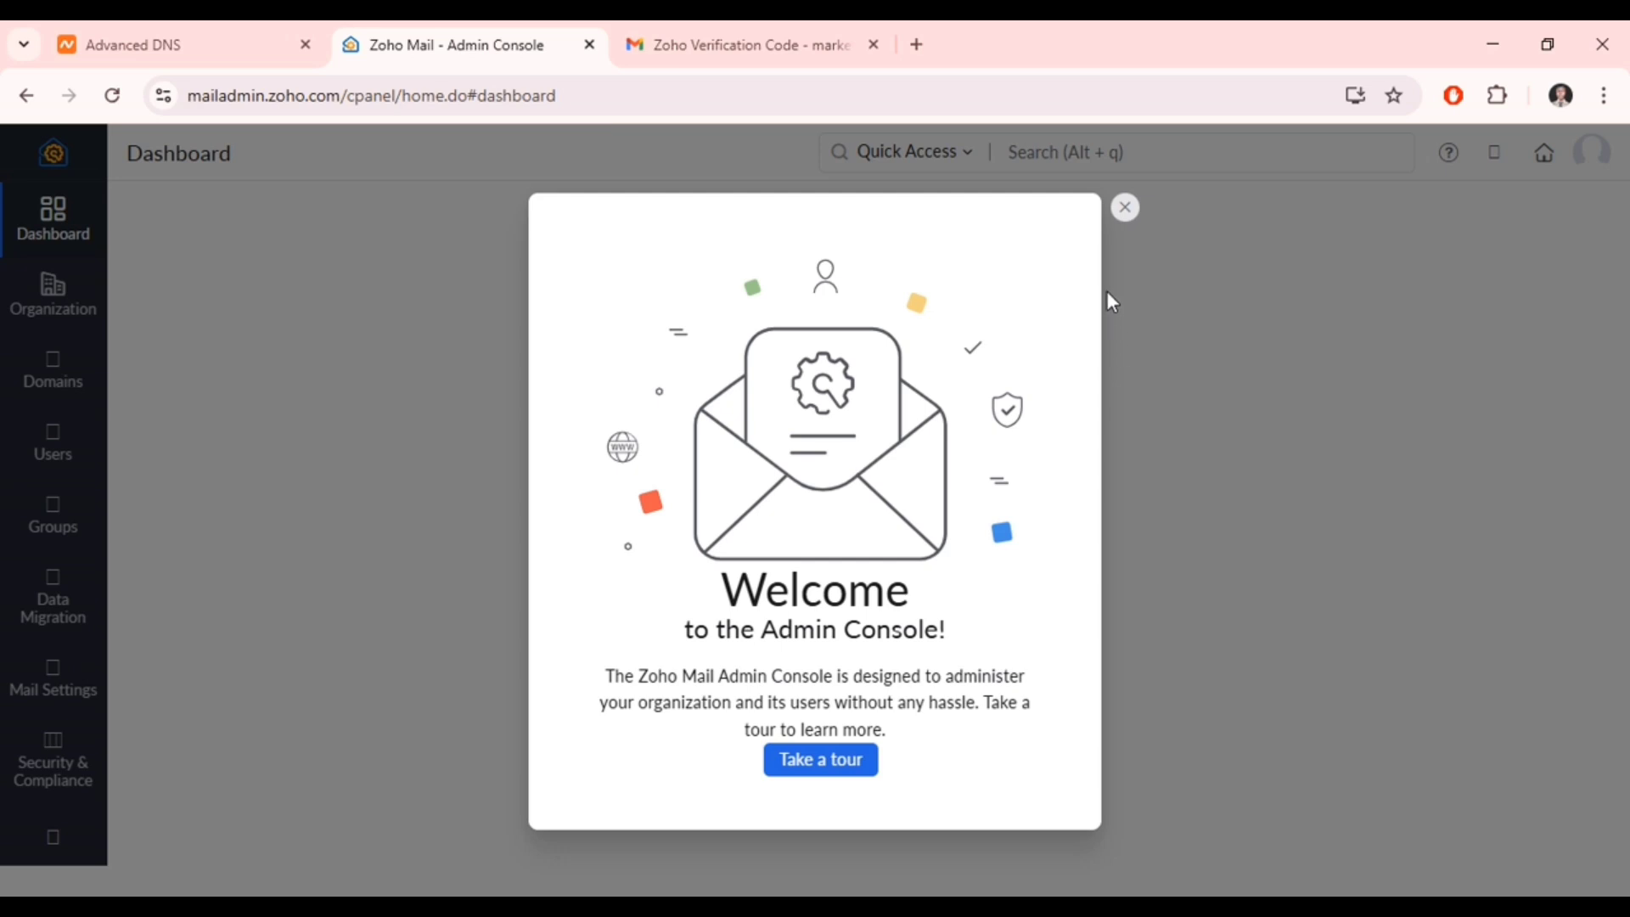
- Close the Admin Console welcome message and open Zoho Mail home in a new tab
{"action": "left_click", "coordinate": [1126, 207]}
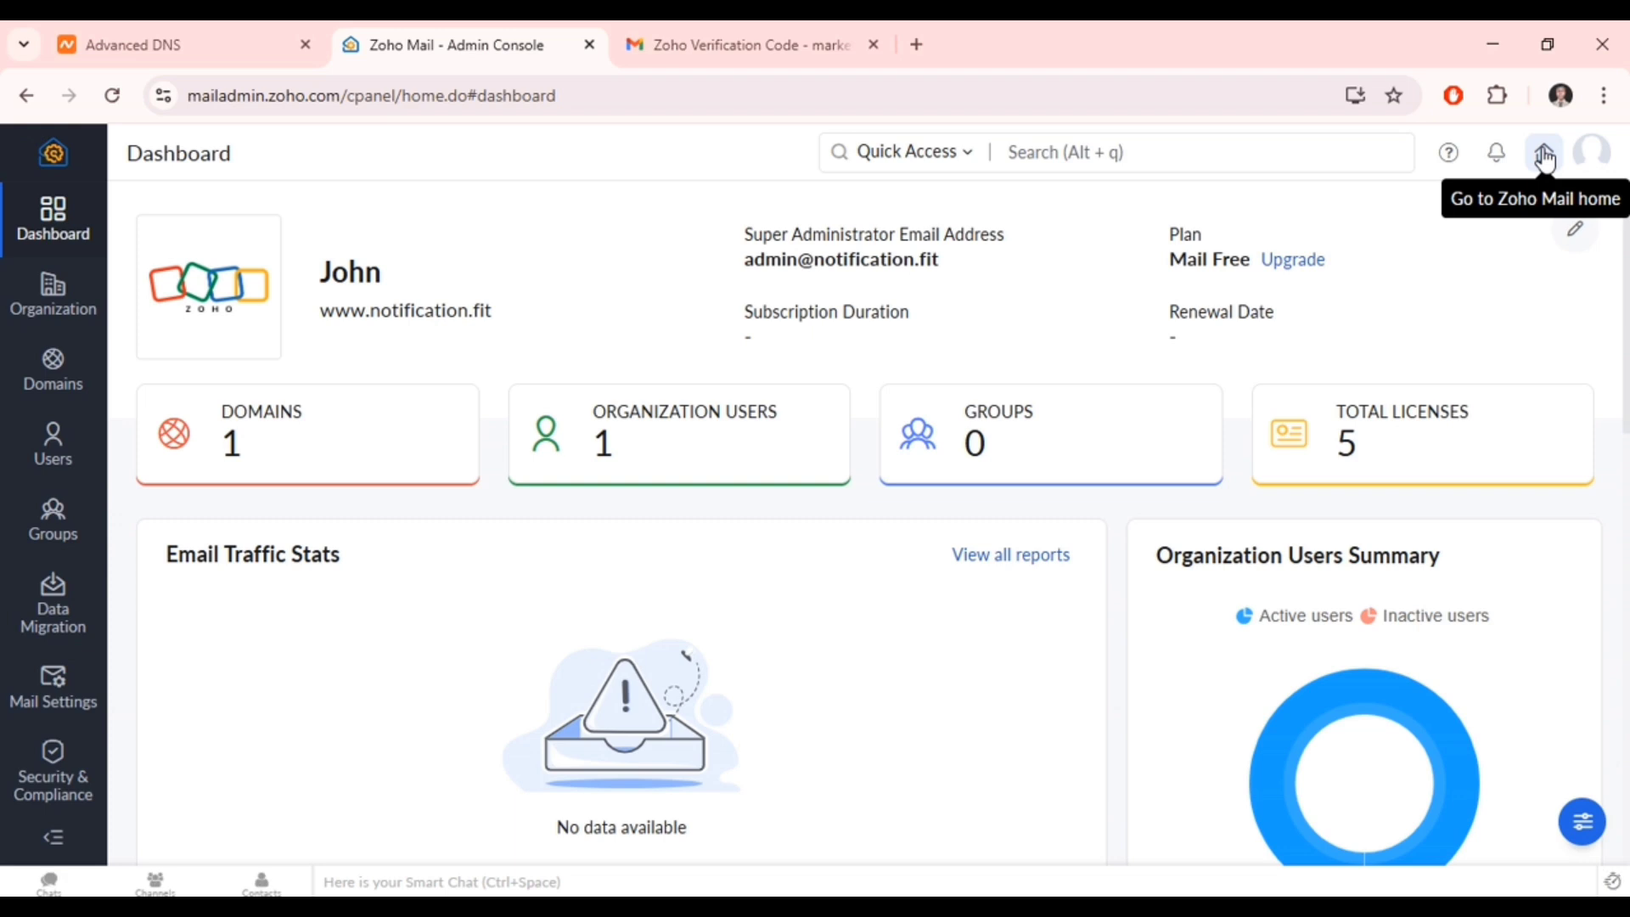
{"action": "left_click", "coordinate": [1546, 156]}
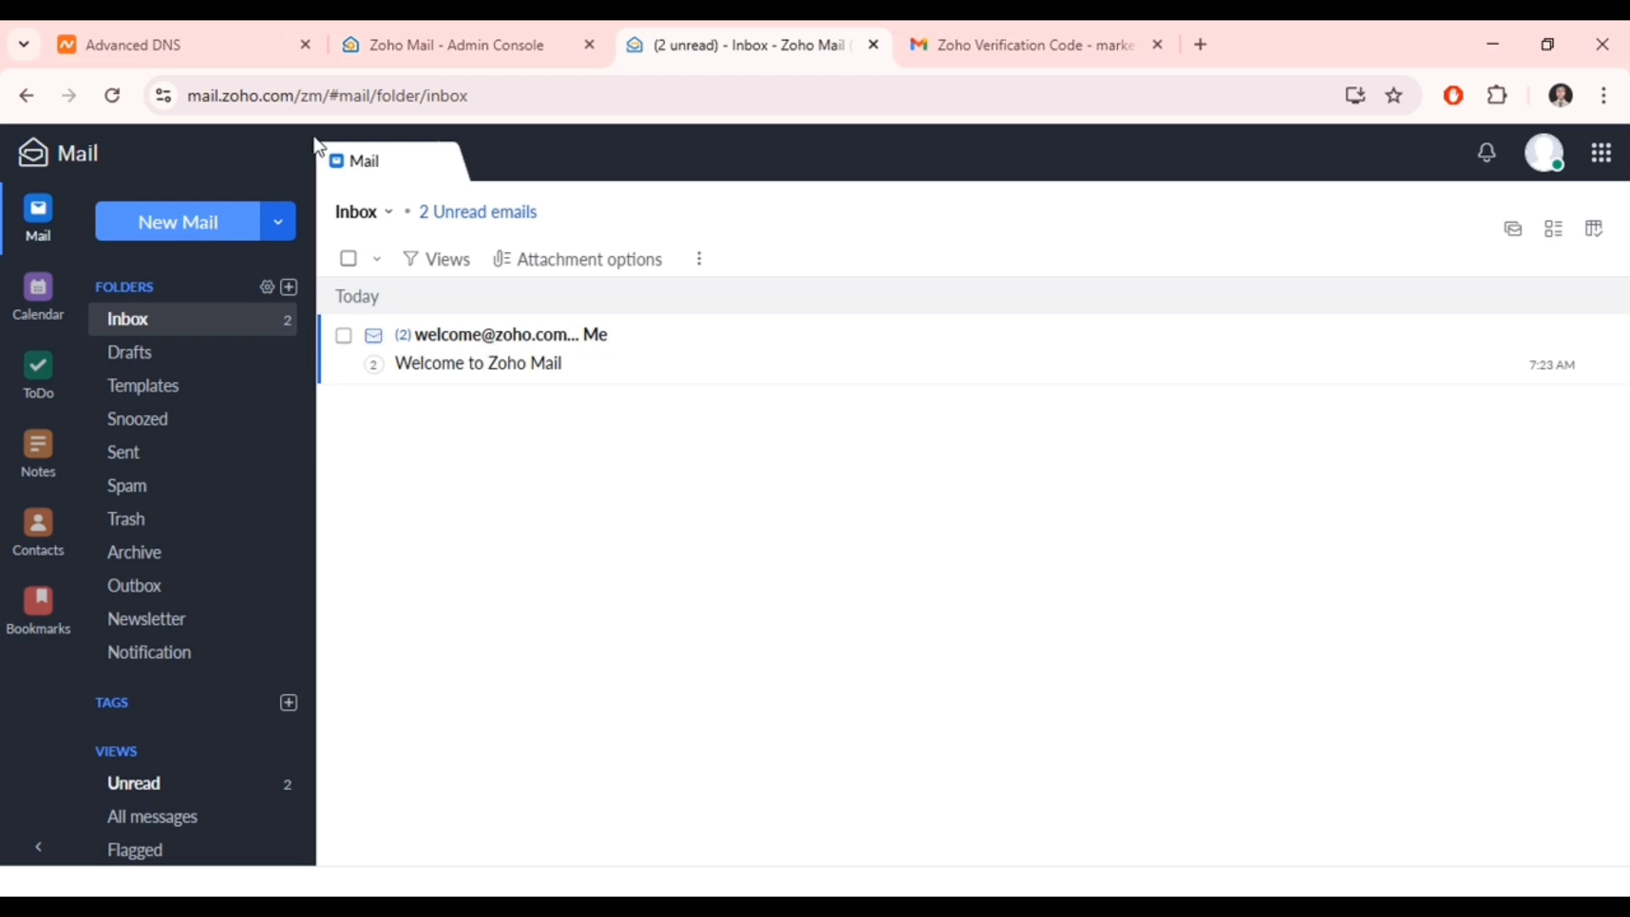
- Go to the Admin Console's Users list and open the Add user form at the first name field
{"action": "left_click", "coordinate": [442, 51]}
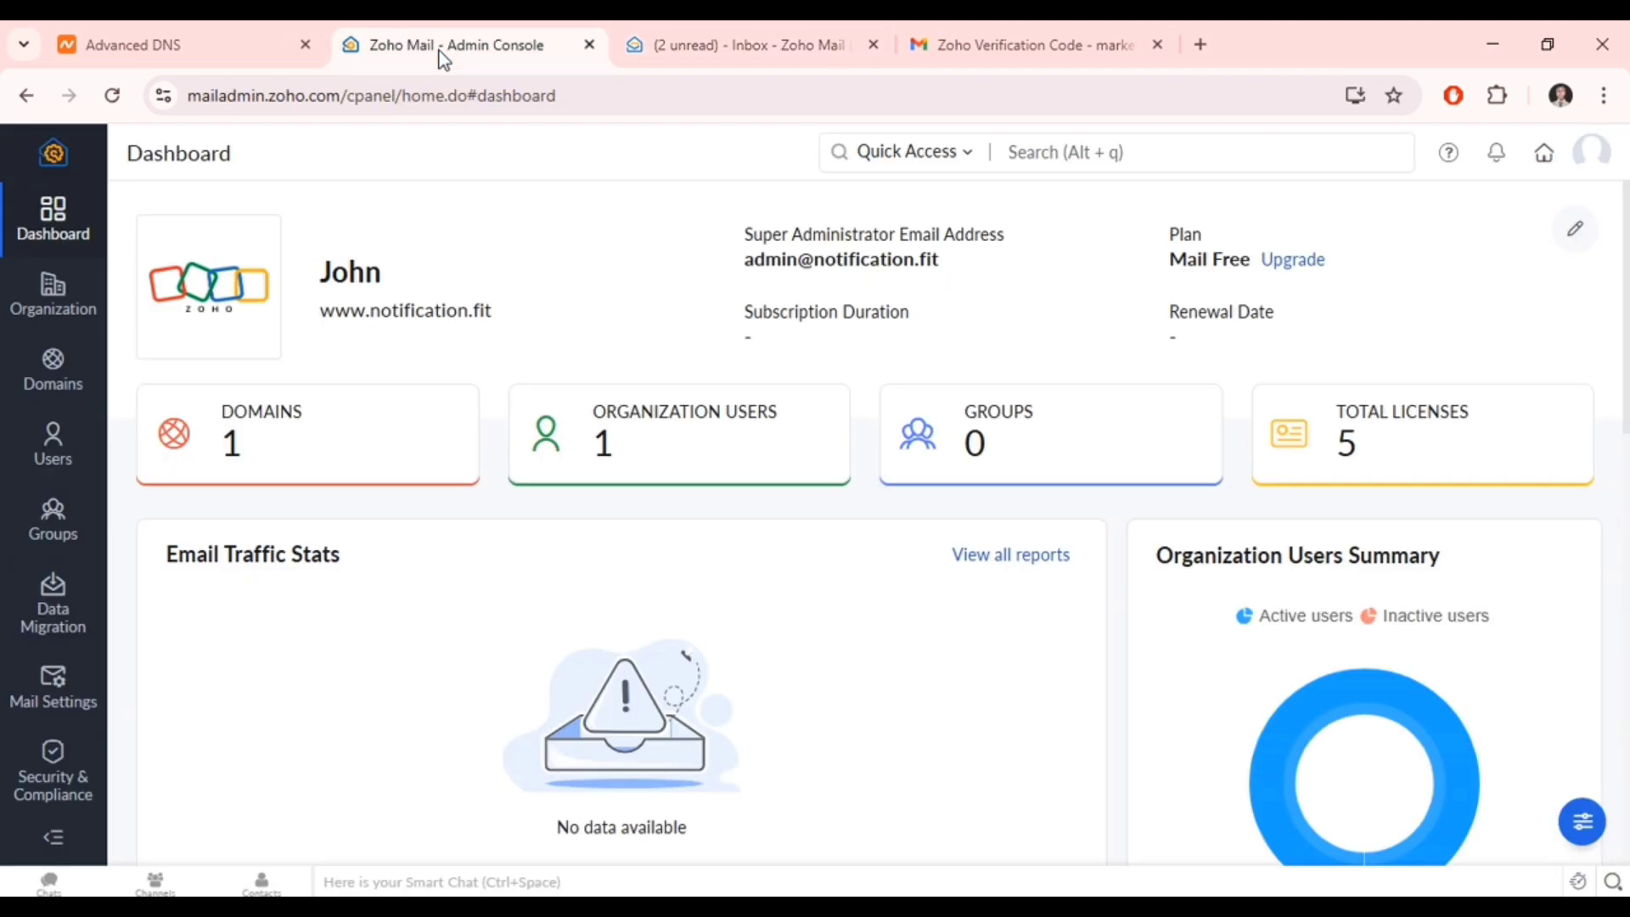
{"action": "mouse_move", "coordinate": [56, 450]}
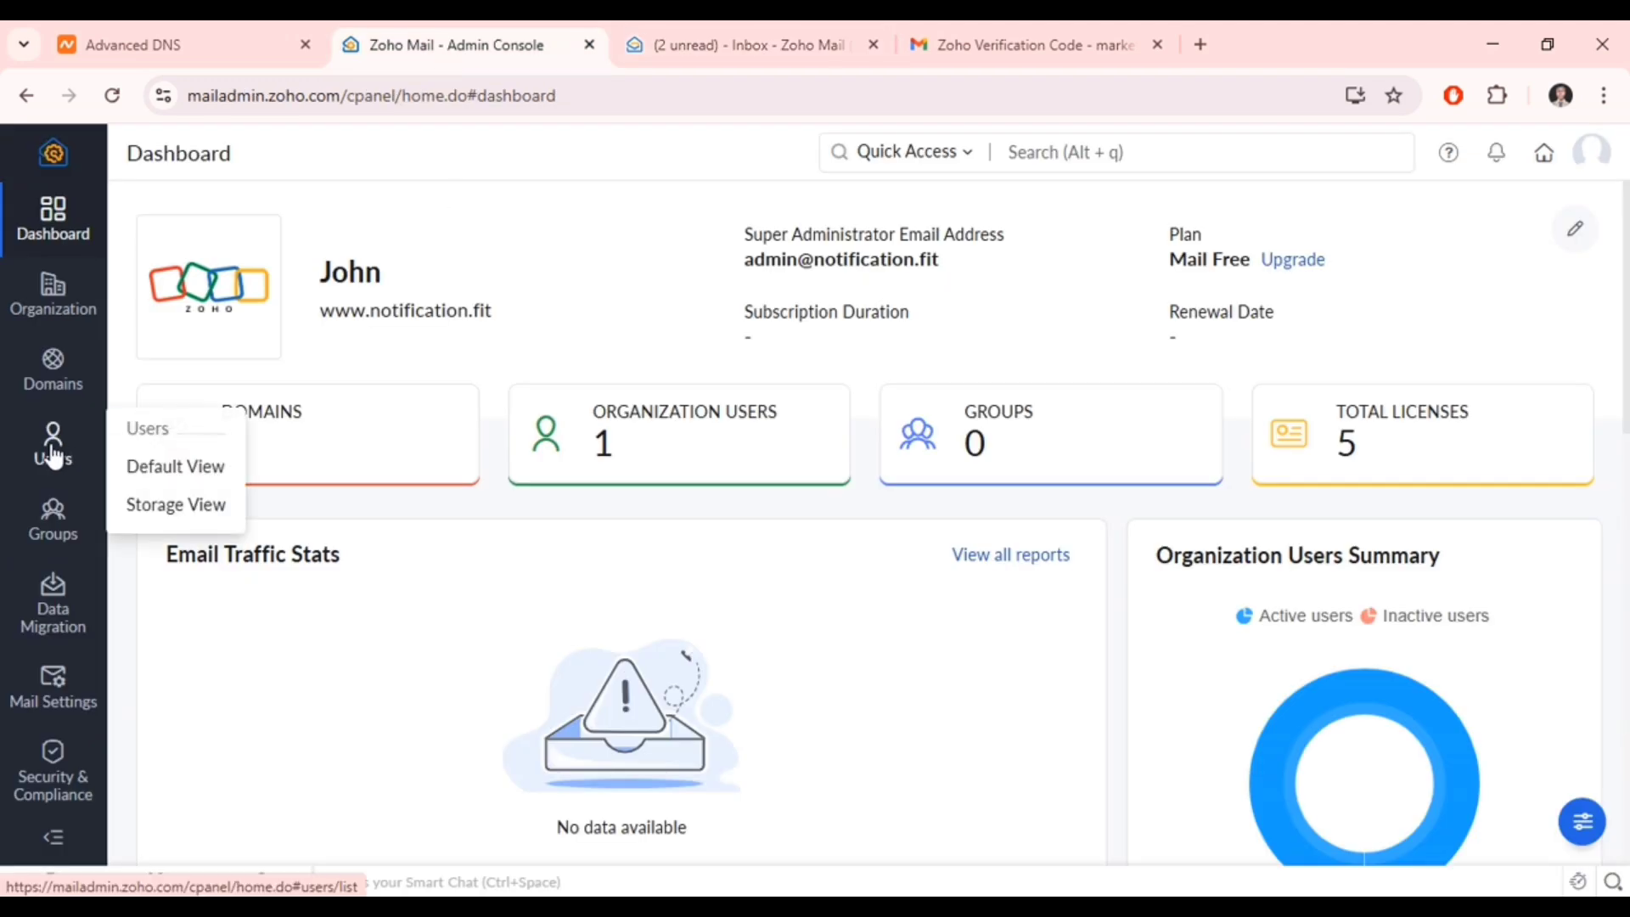
{"action": "left_click", "coordinate": [53, 450]}
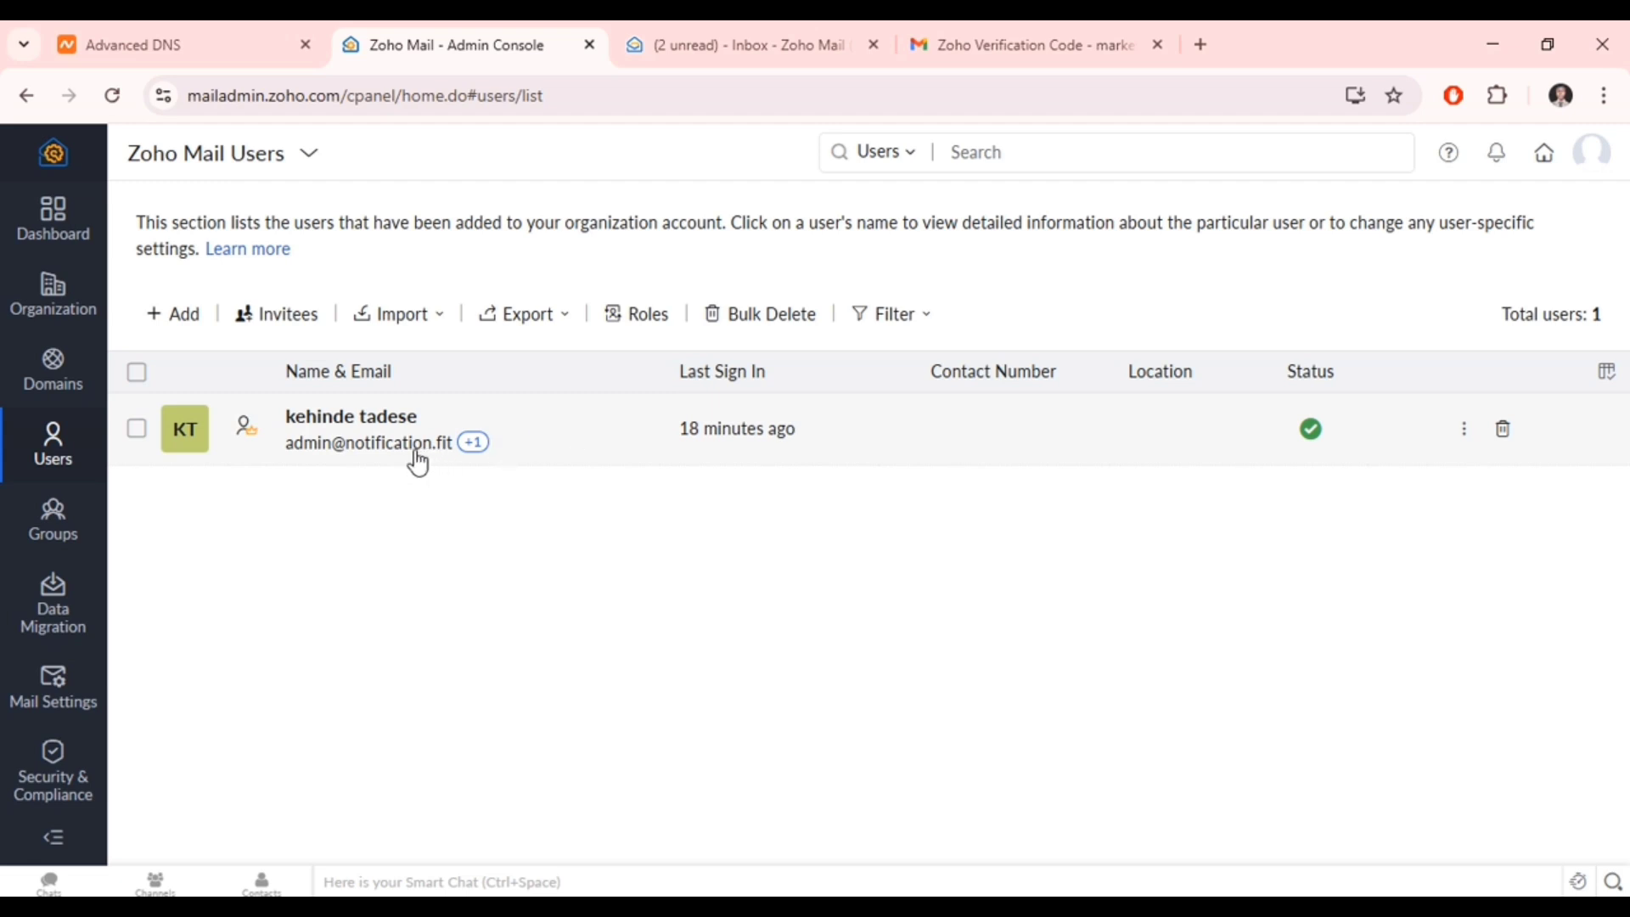
{"action": "left_click", "coordinate": [162, 322]}
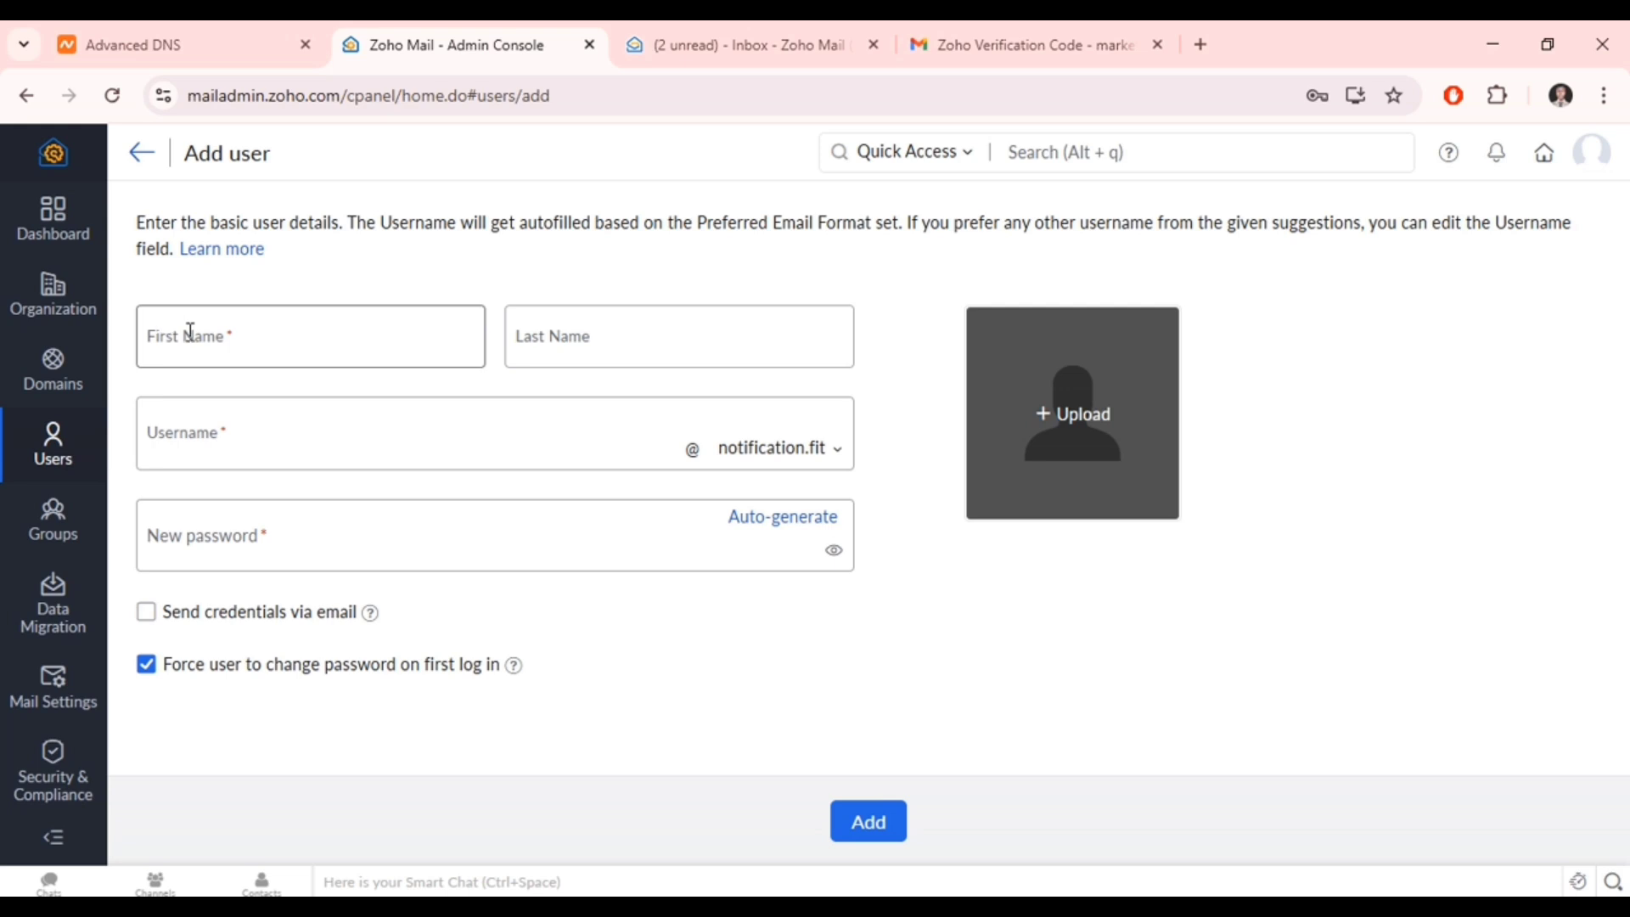
{"action": "left_click", "coordinate": [191, 332]}
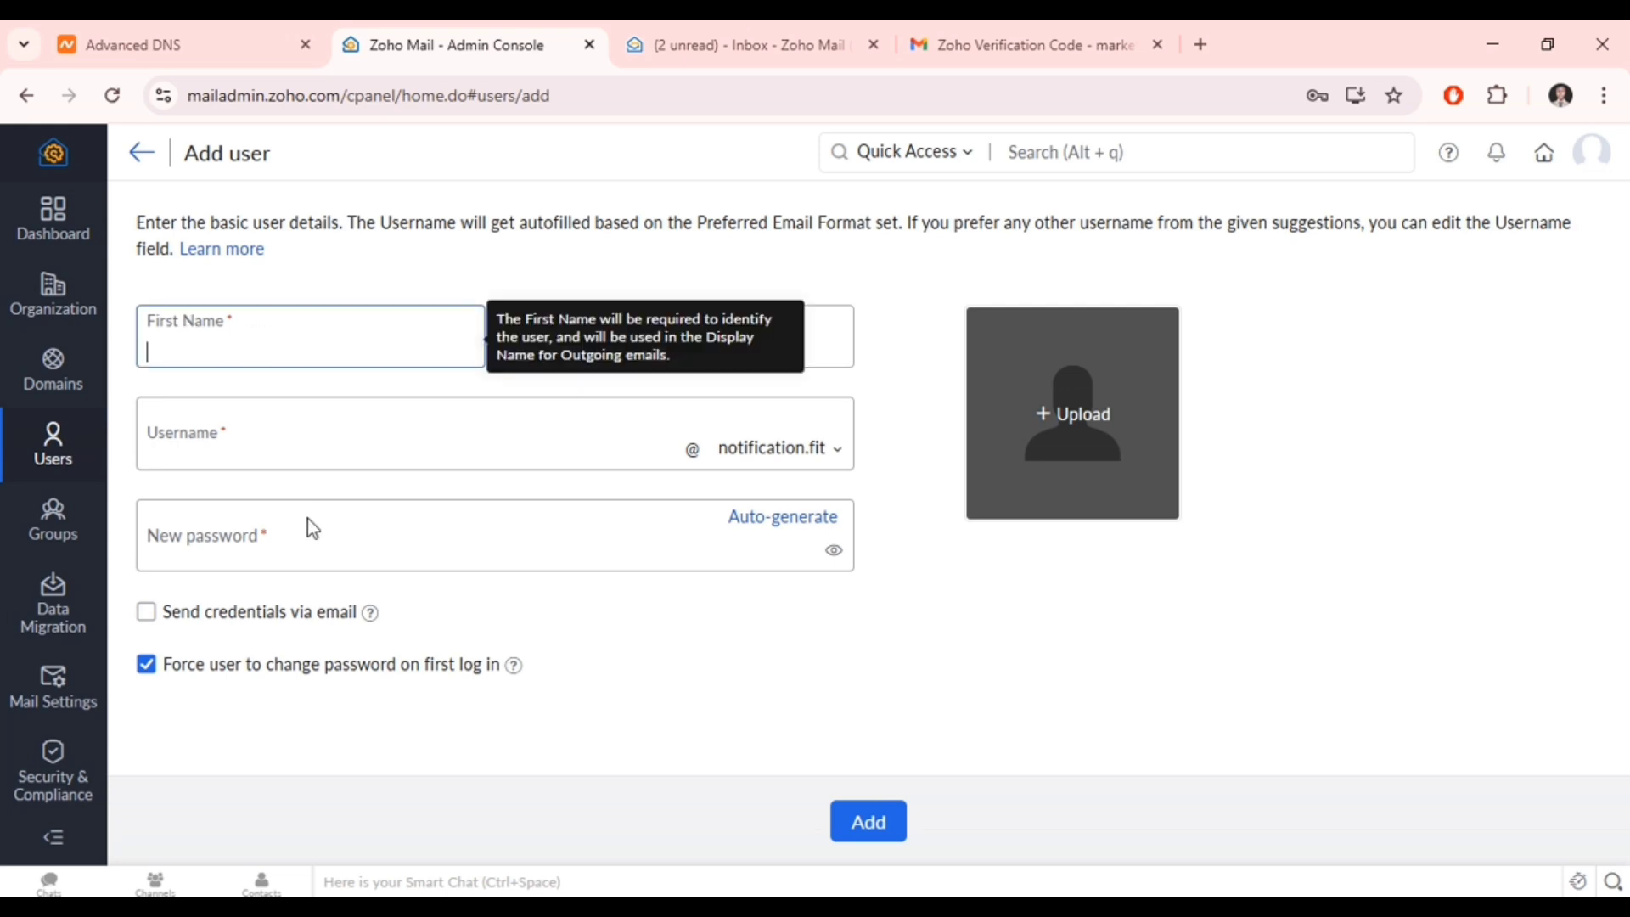